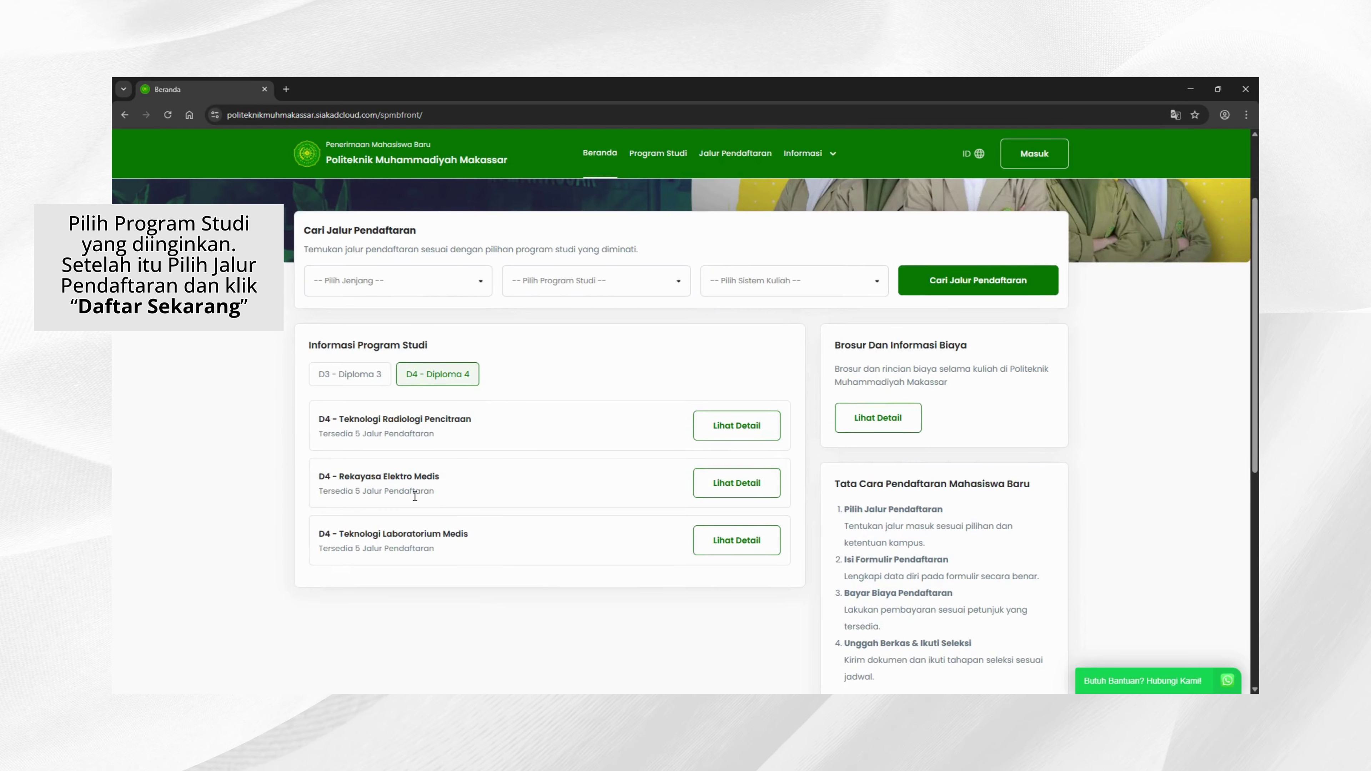
Step: Open the D3 Sanitasi programme details from the Diploma 3 list and show its registration paths
left_click(349, 377)
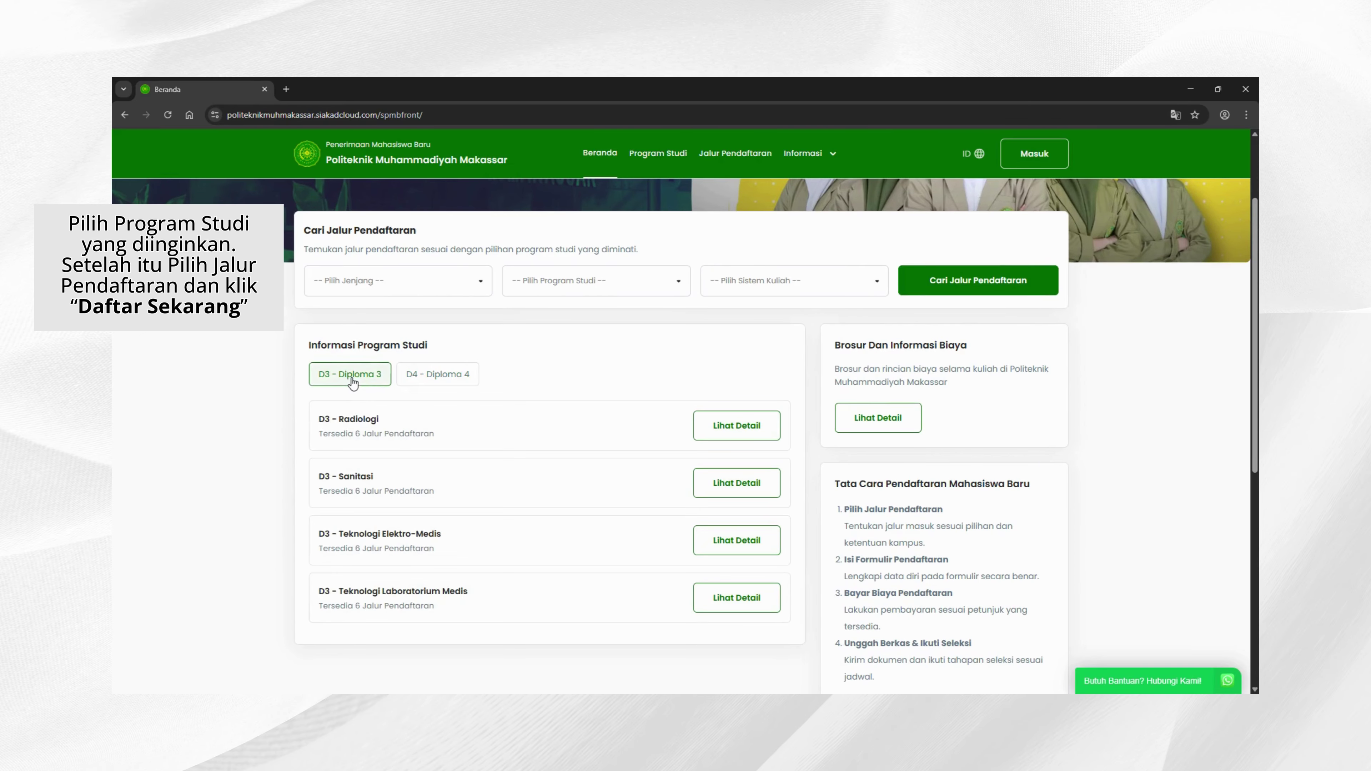
left_click(734, 486)
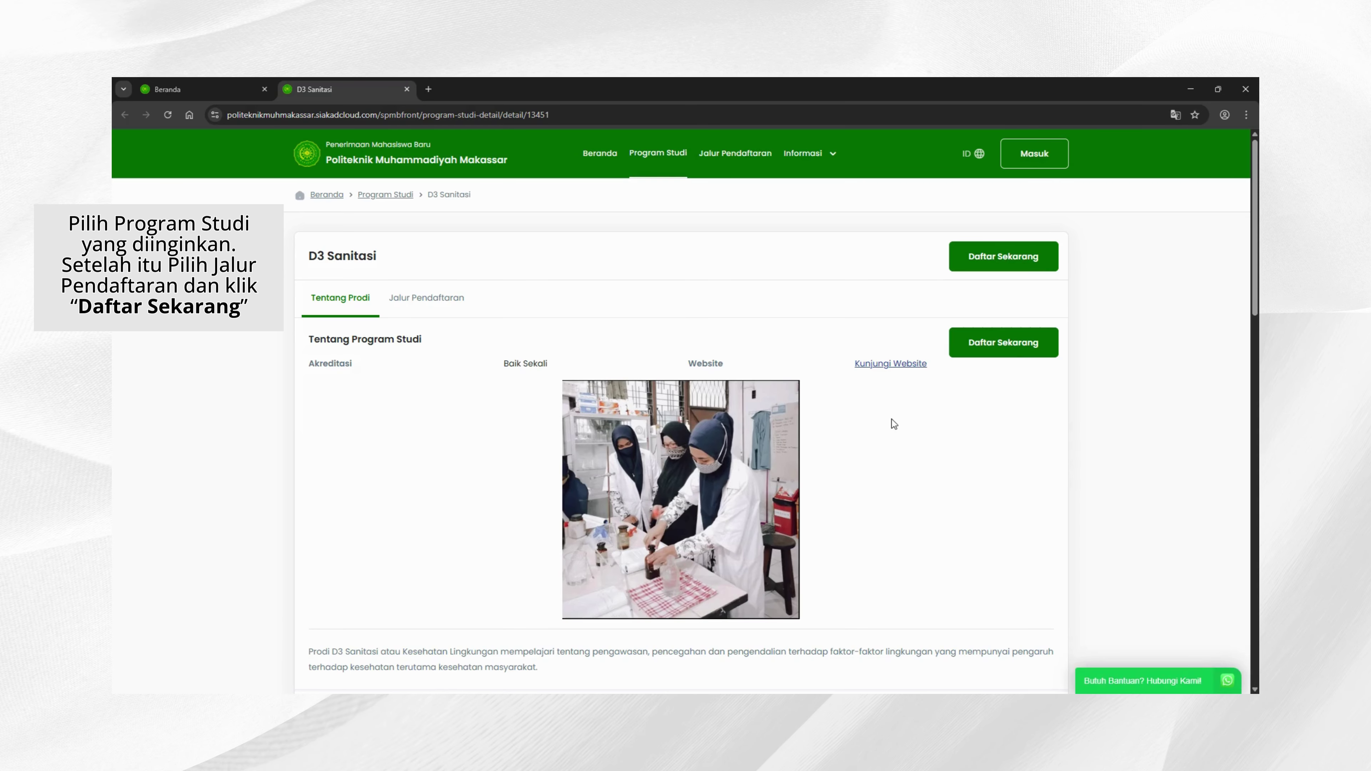
left_click(1014, 344)
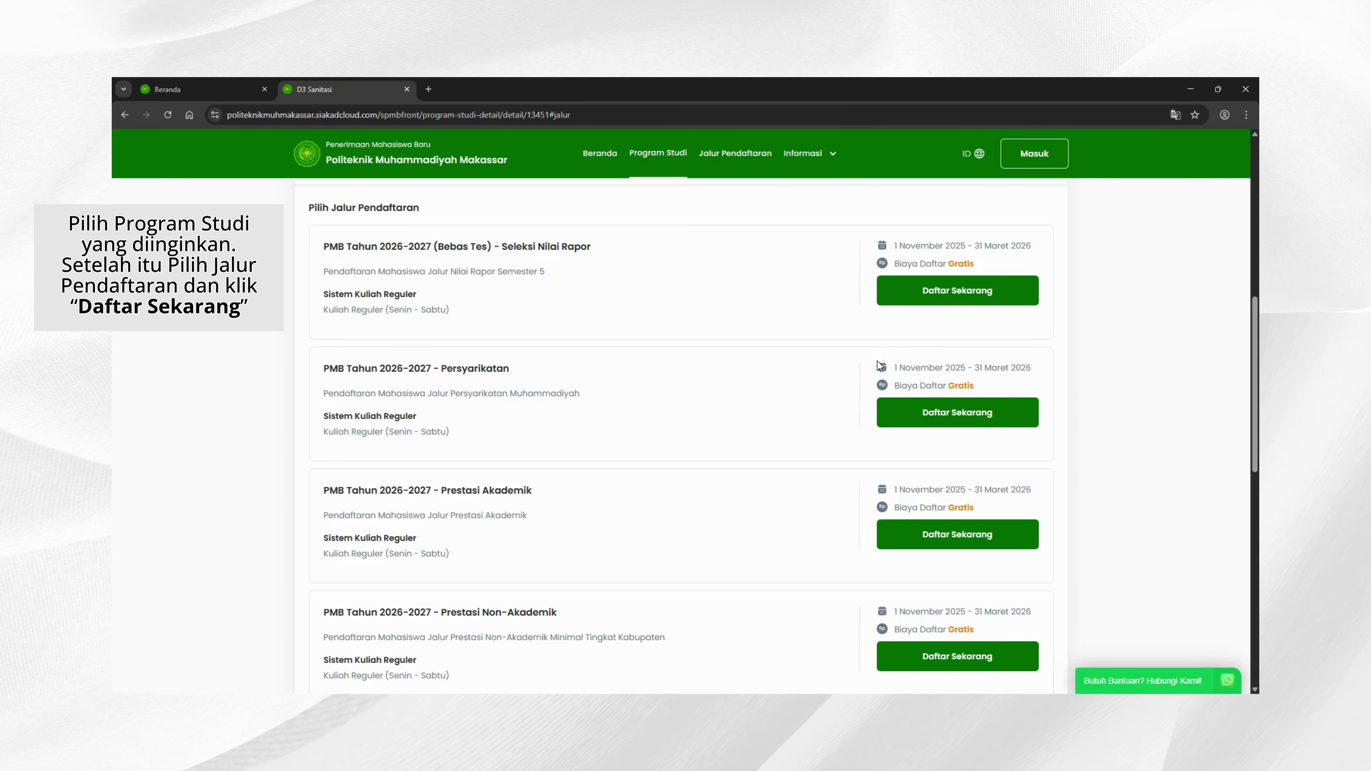
Step: Choose the Bebas Tes report-grade path, review its details, and continue with D3 - Sanitasi
left_click(988, 301)
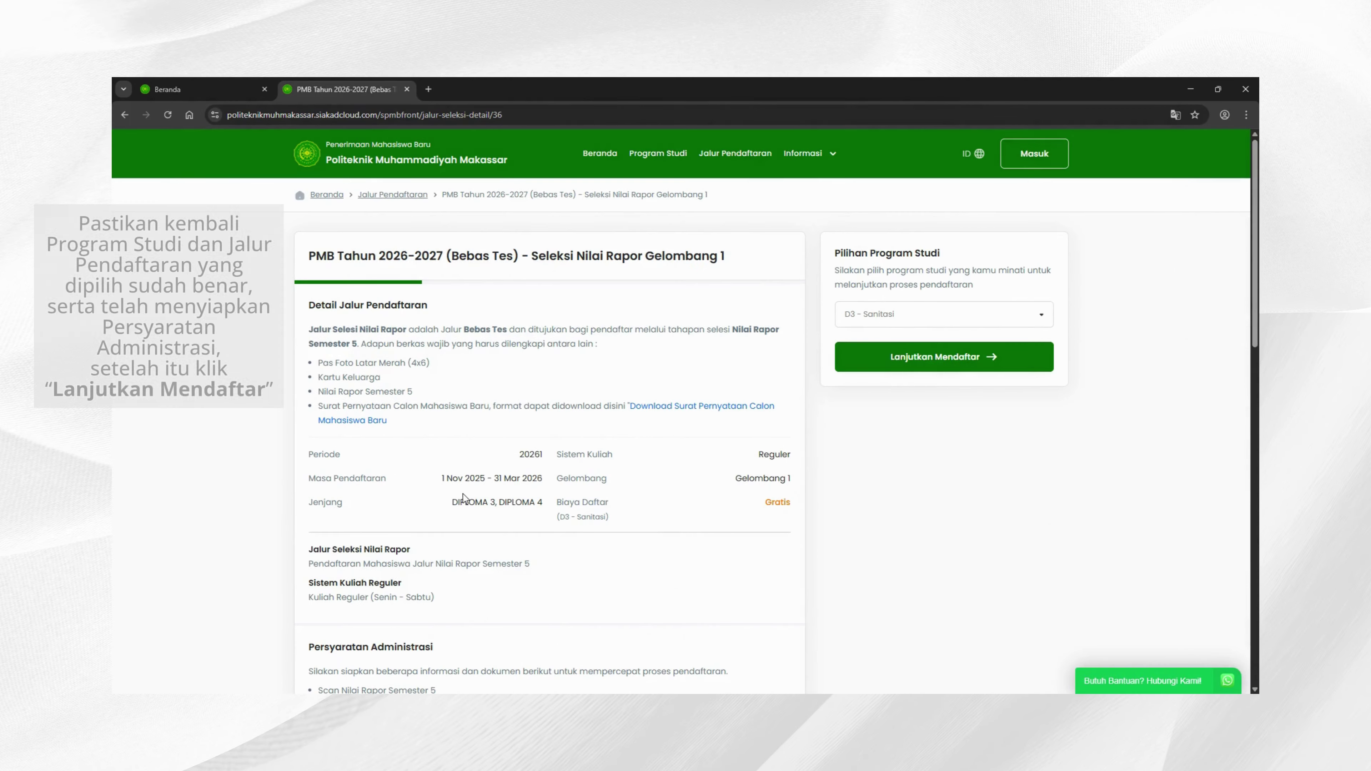
scroll(534, 417, "down", 5)
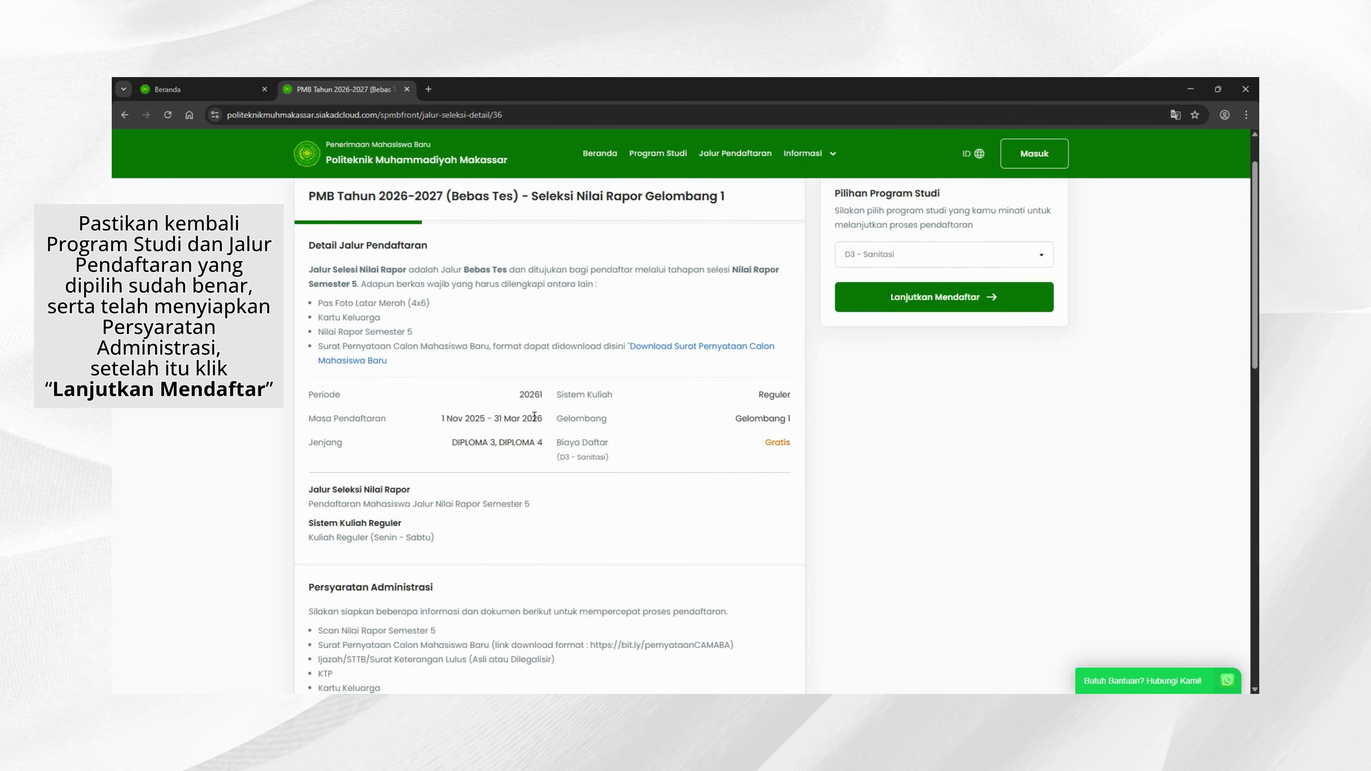
scroll(531, 415, "down", 5)
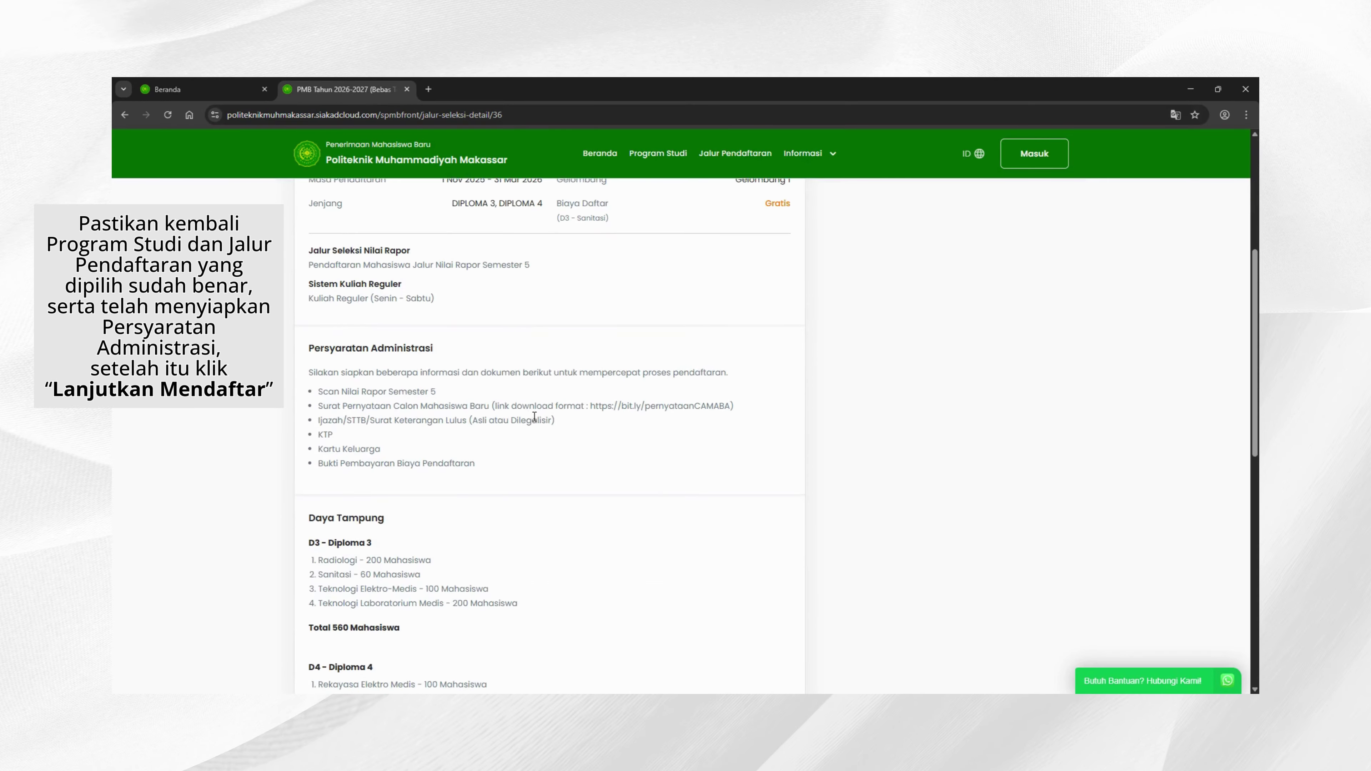
scroll(534, 416, "down", 2)
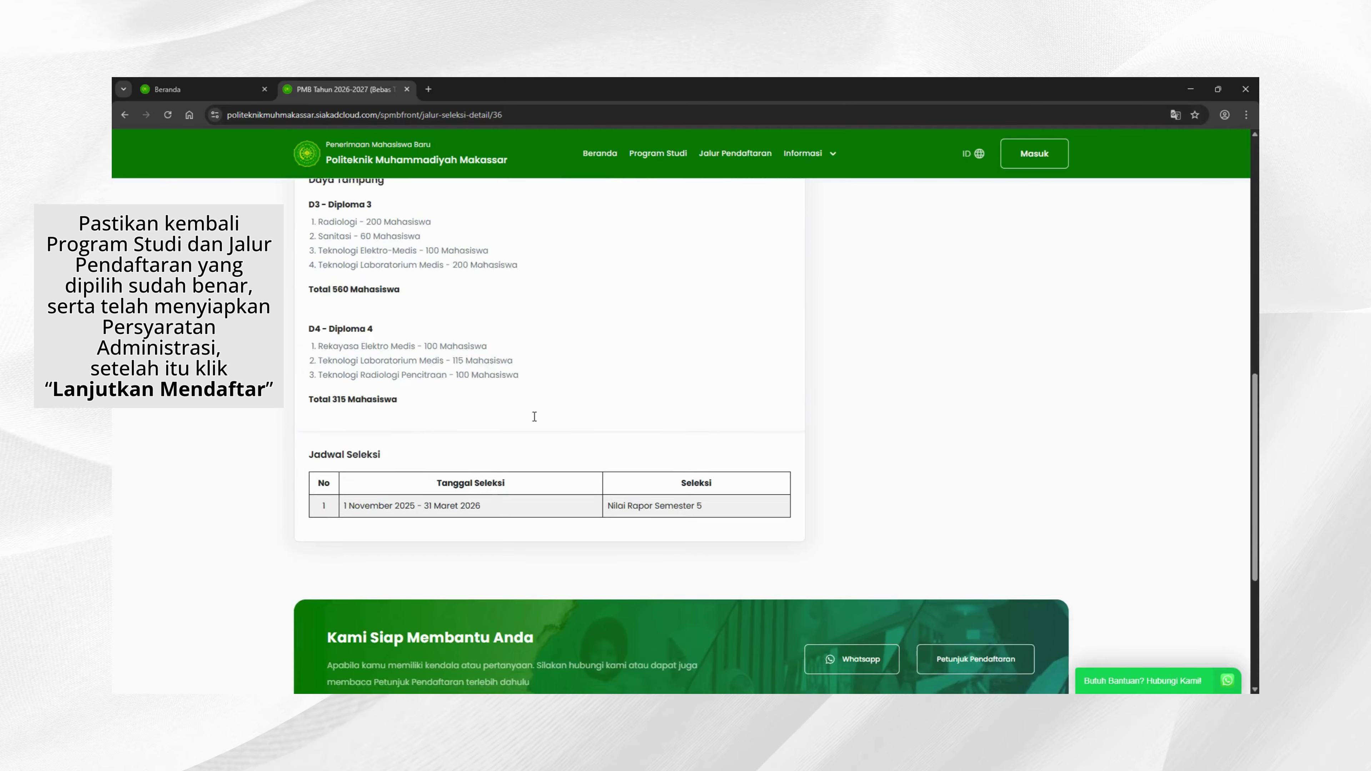
scroll(531, 415, "up", 3)
scroll(529, 413, "up", 6)
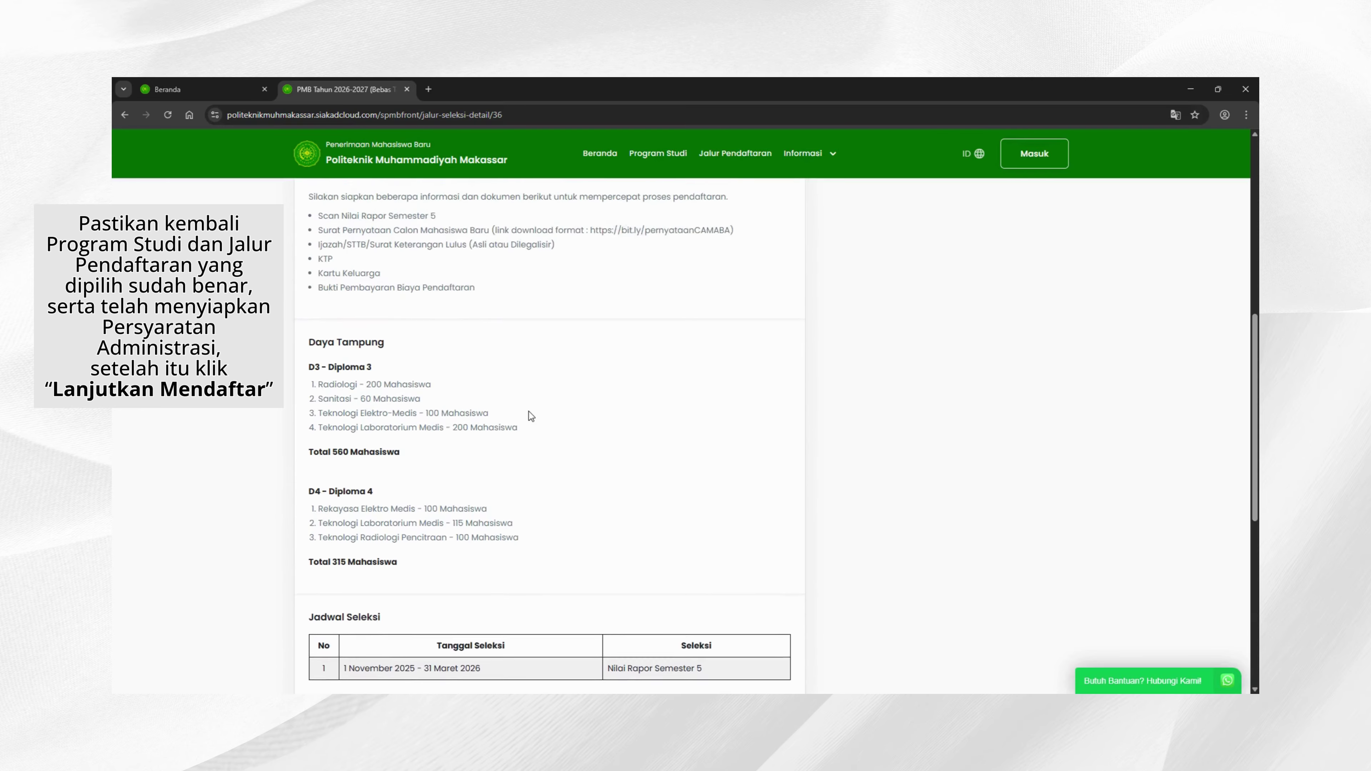
scroll(530, 415, "up", 3)
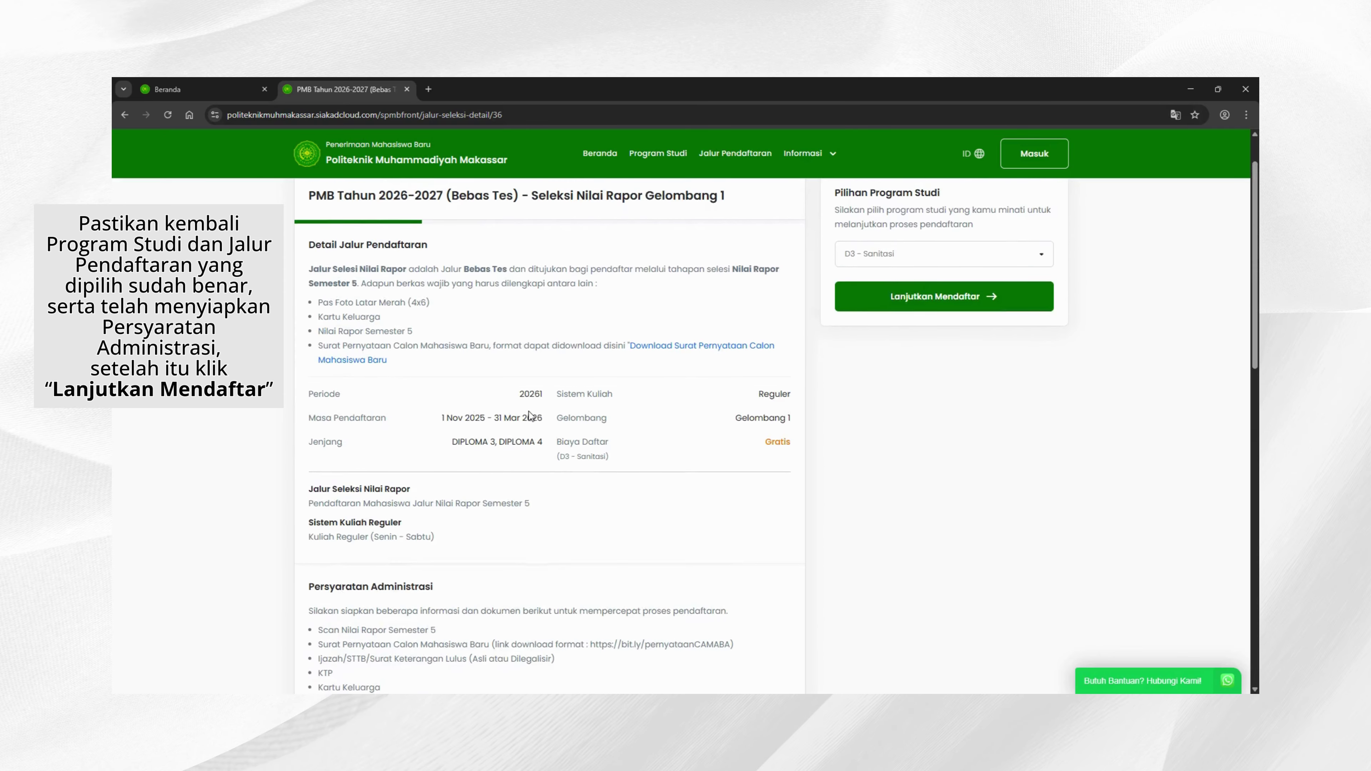
left_click(897, 357)
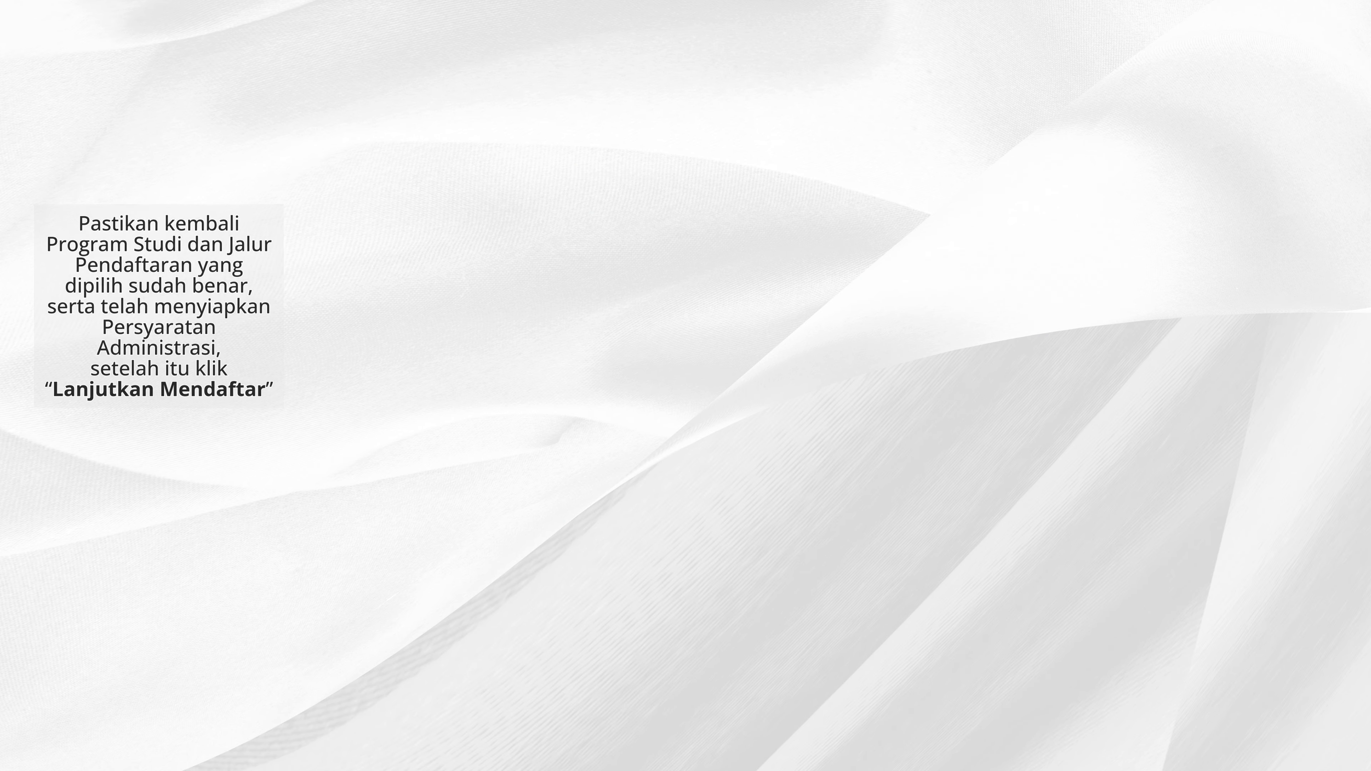
Step: Enter the applicant's full name, male gender, phone number and e-mail address
scroll(1170, 444, "down", 3)
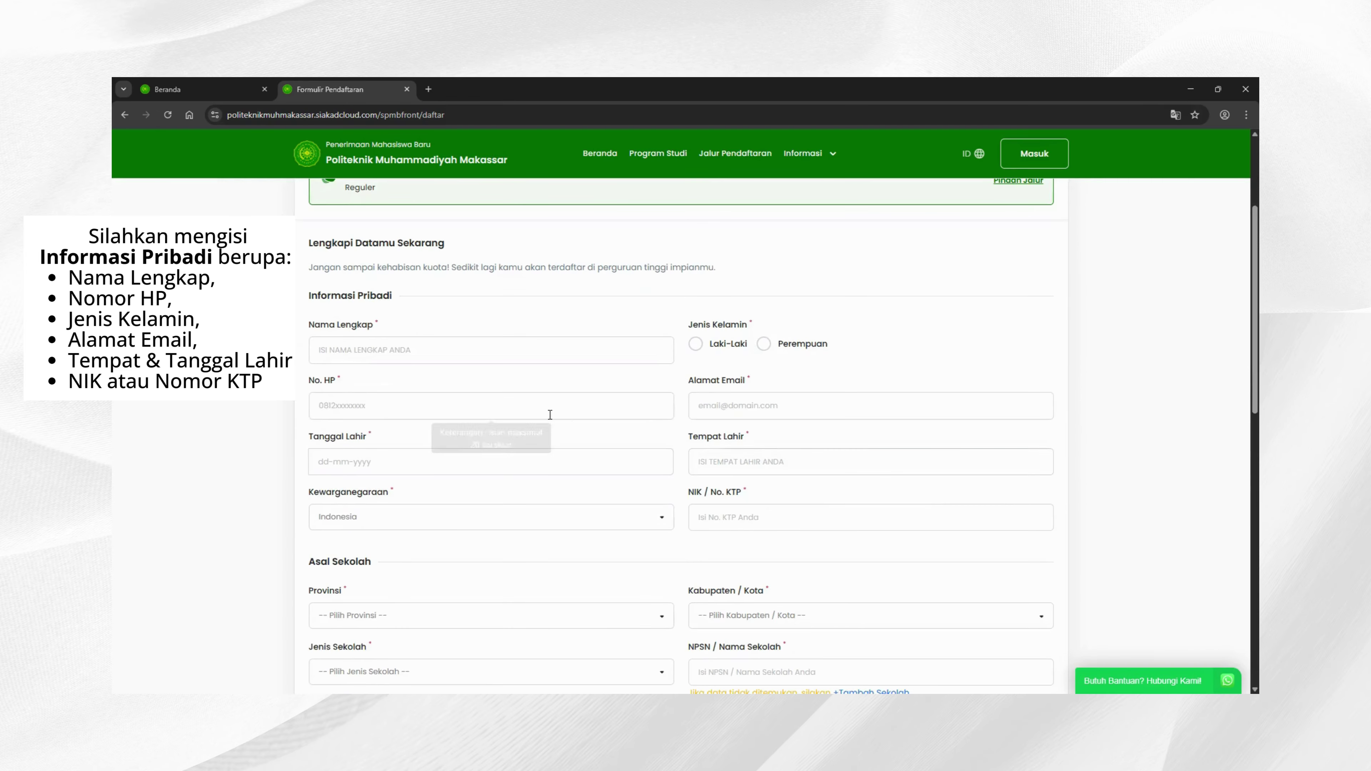
left_click(469, 361)
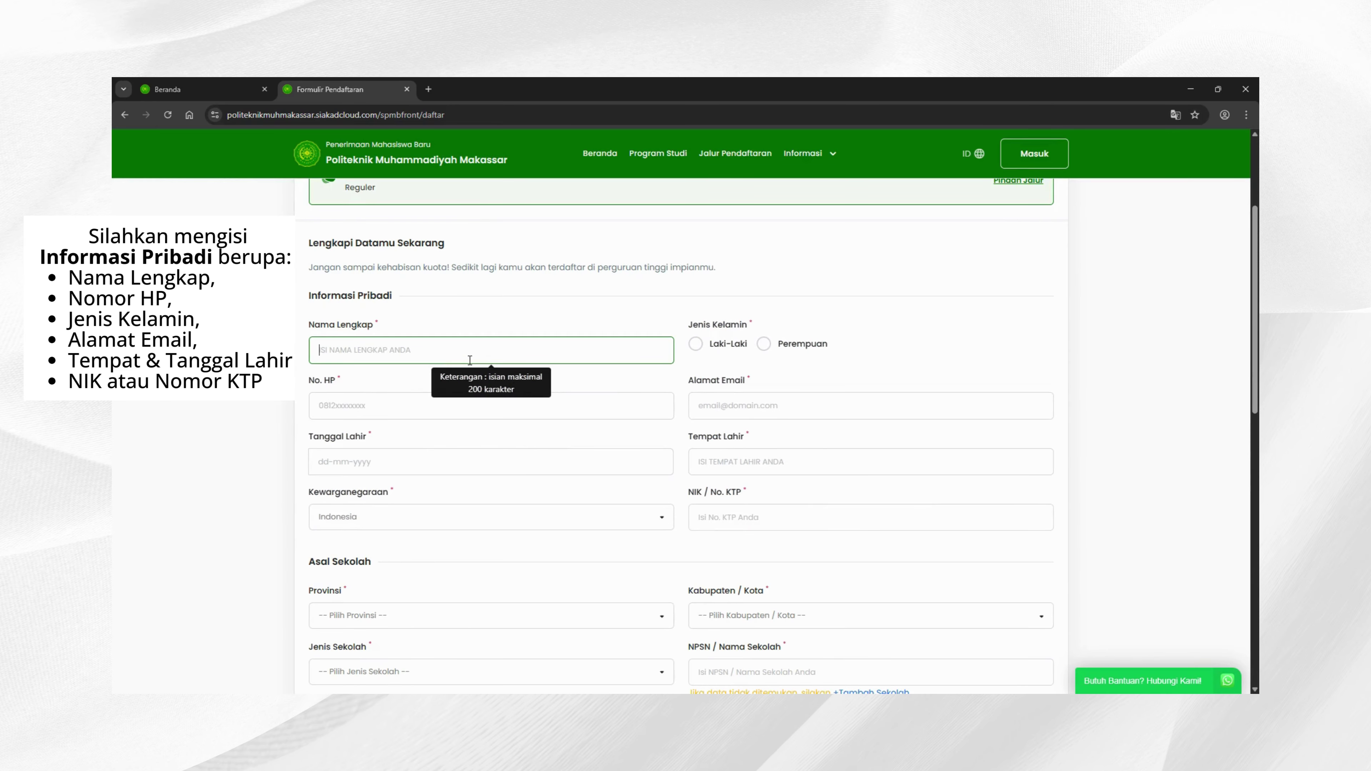
left_click(695, 343)
left_click(606, 409)
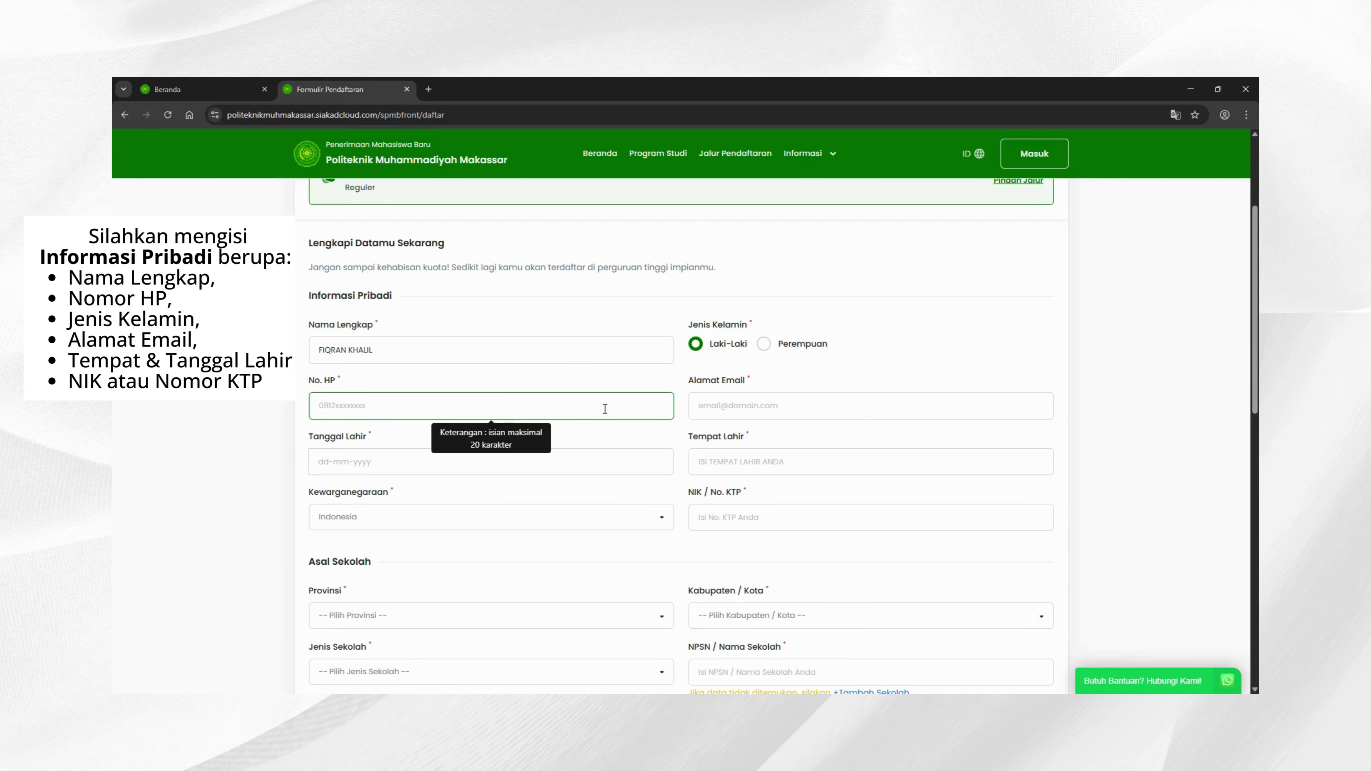
left_click(735, 414)
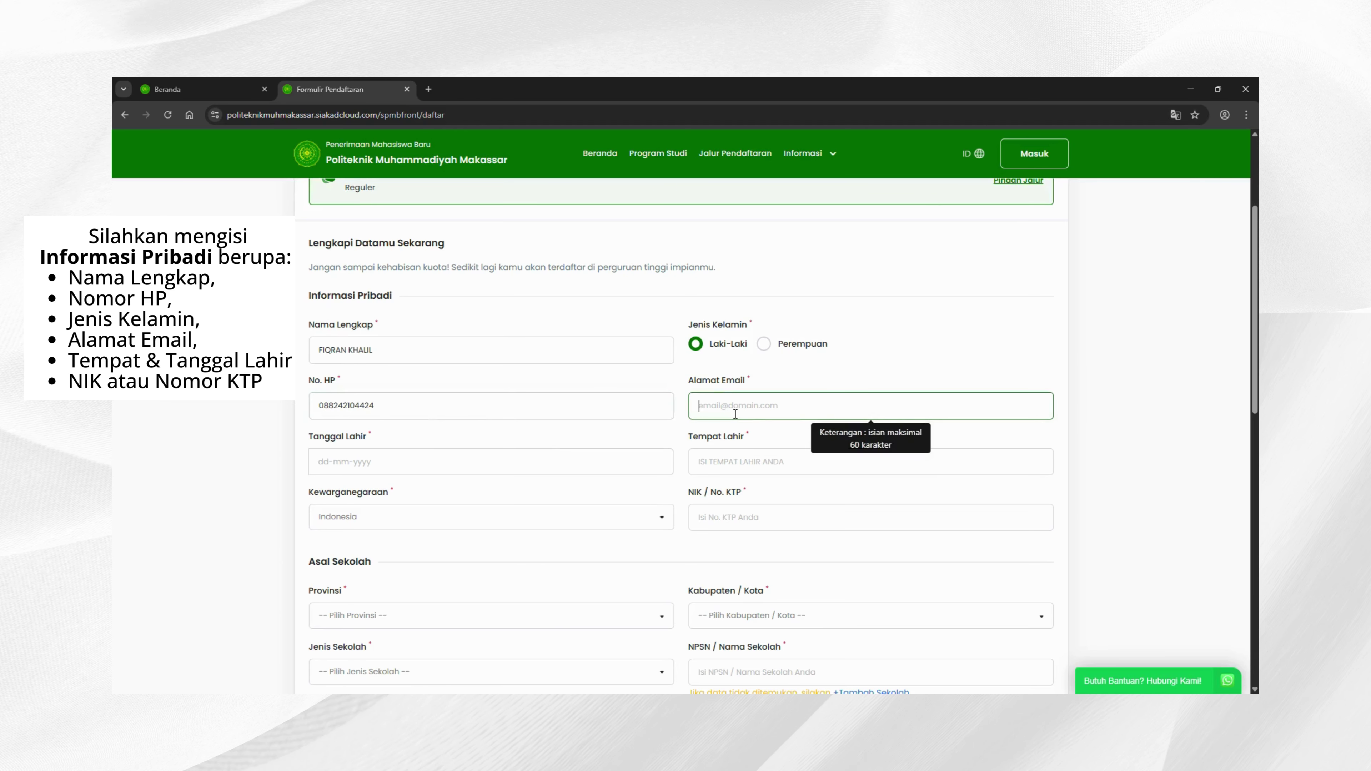
left_click(550, 462)
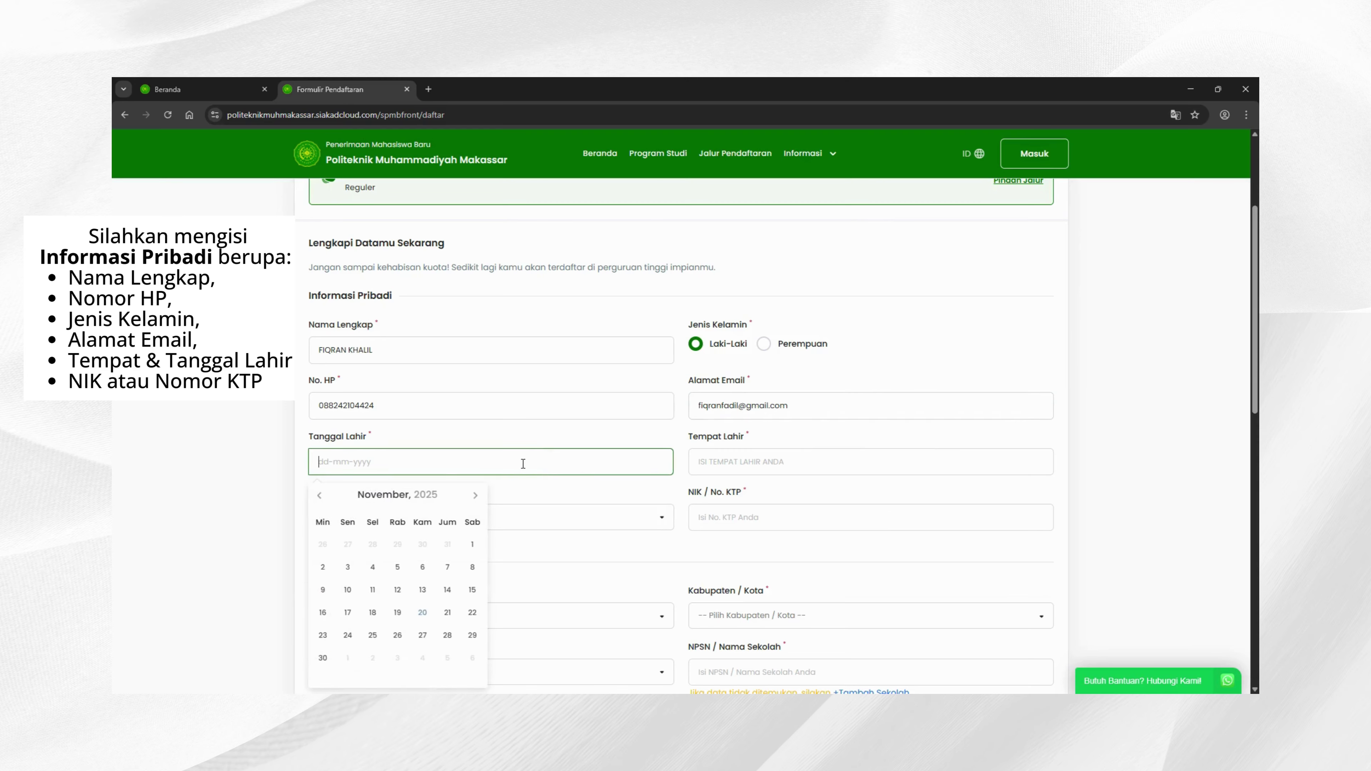
left_click(419, 498)
left_click(718, 465)
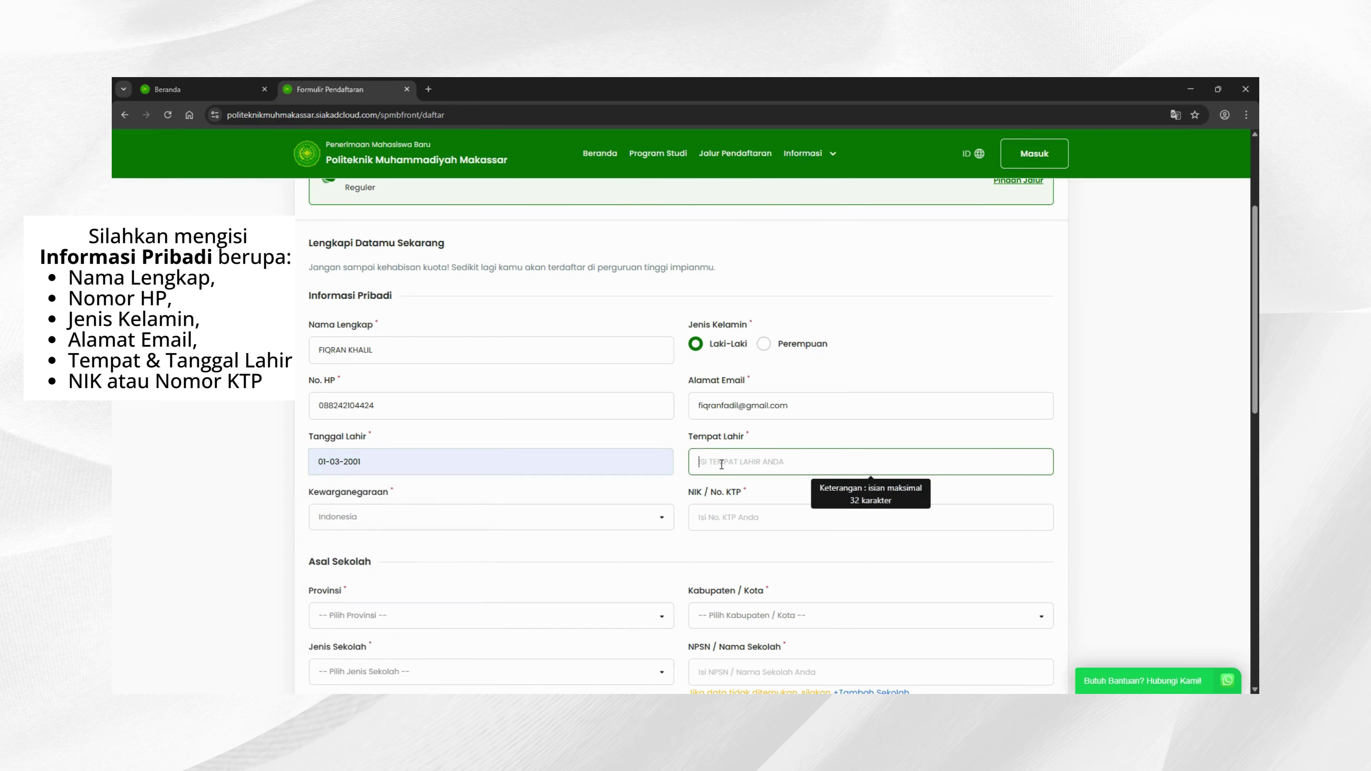
left_click(752, 491)
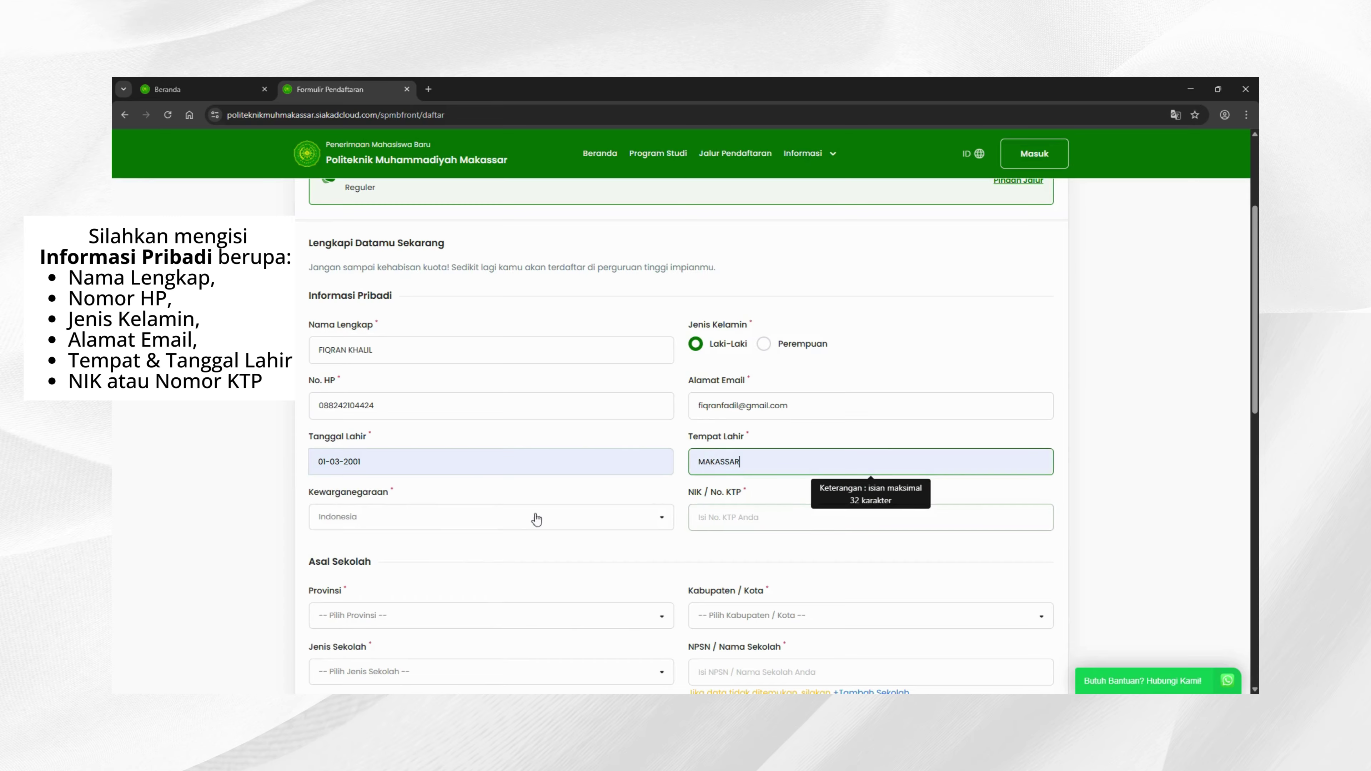
scroll(529, 516, "down", 2)
left_click(480, 406)
left_click(479, 404)
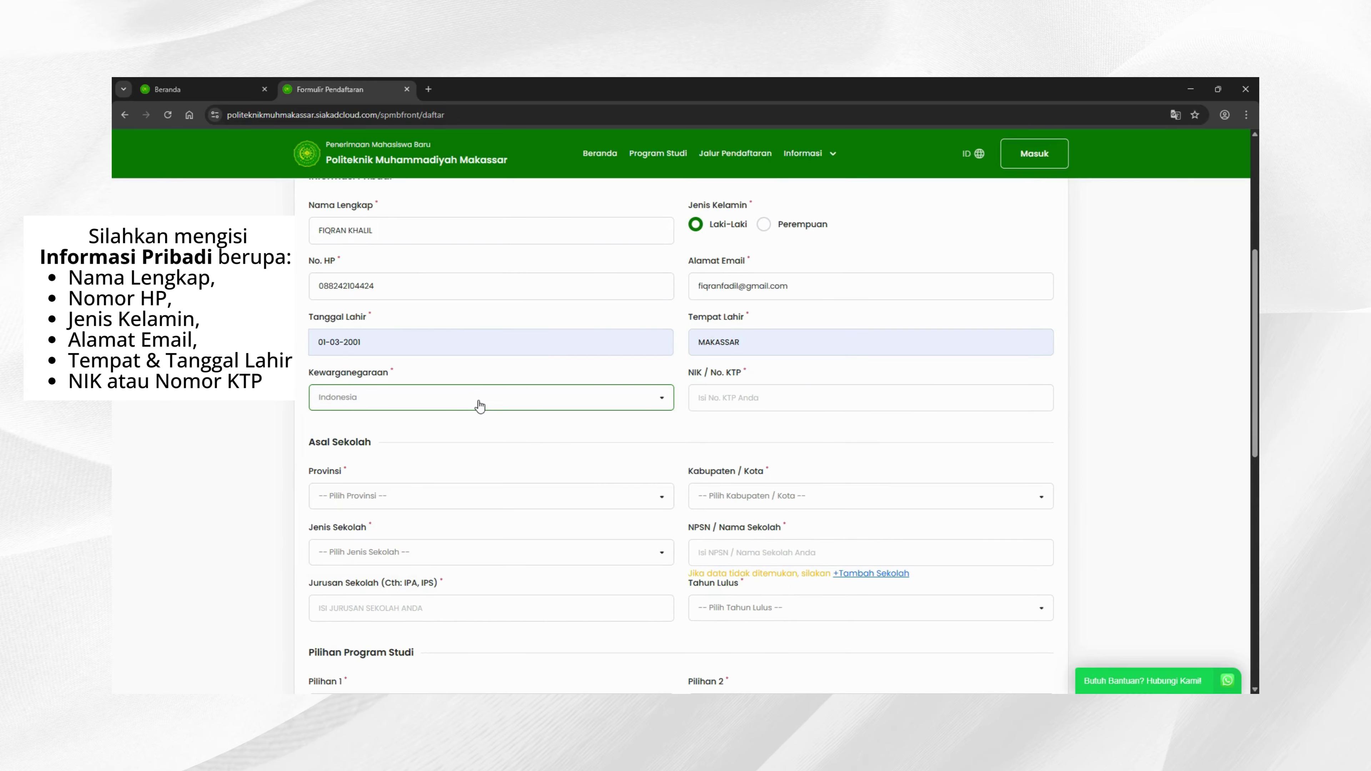
left_click(734, 394)
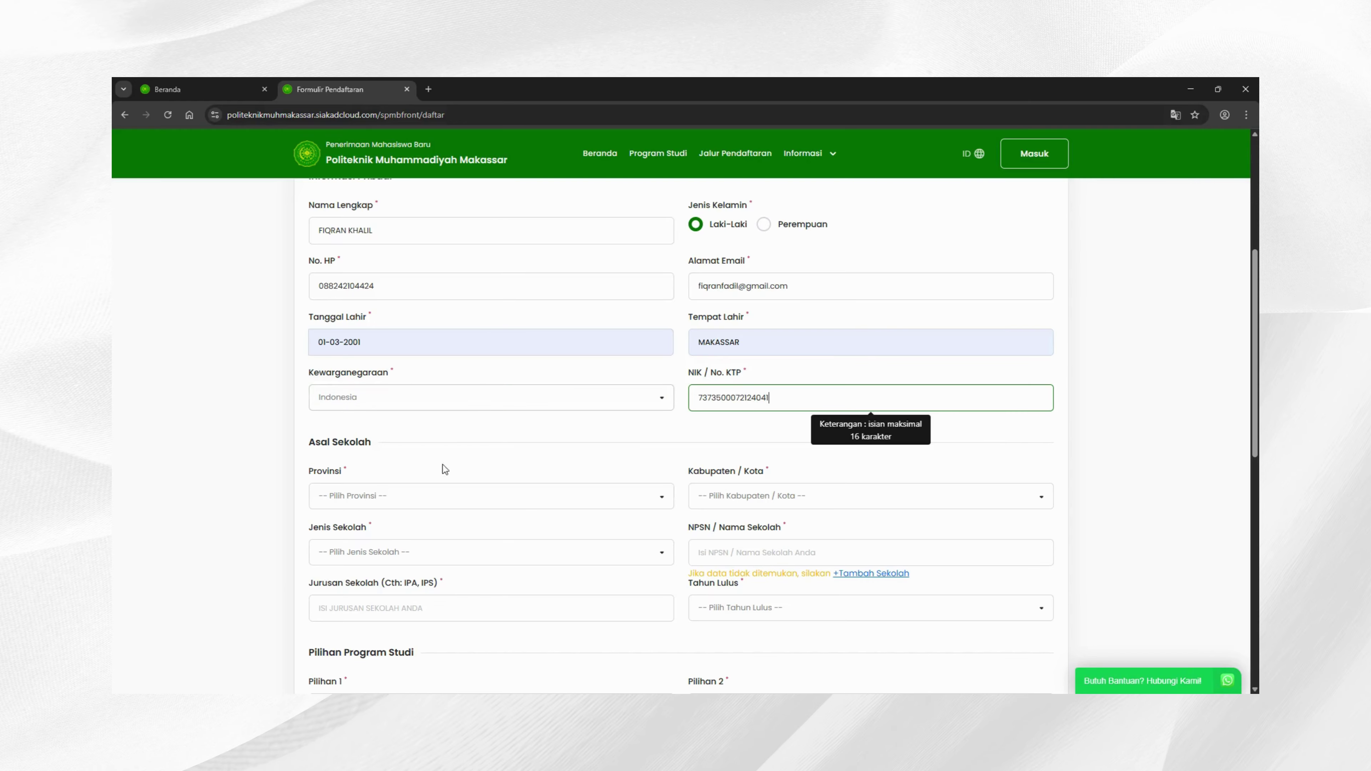
Step: Set the school's province to SULAWESI SELATAN, city to KOTA MAKASSAR, and type to SMK
left_click(422, 497)
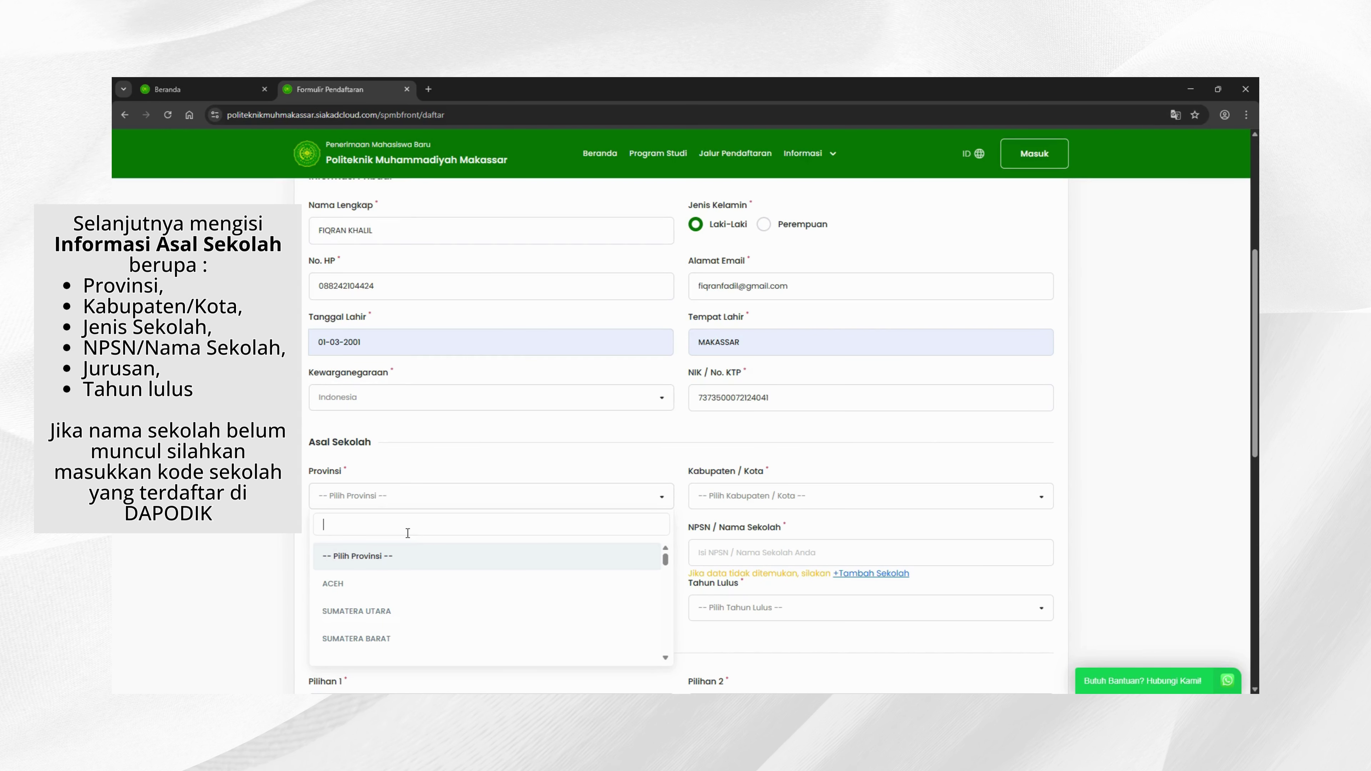
type("sulawes")
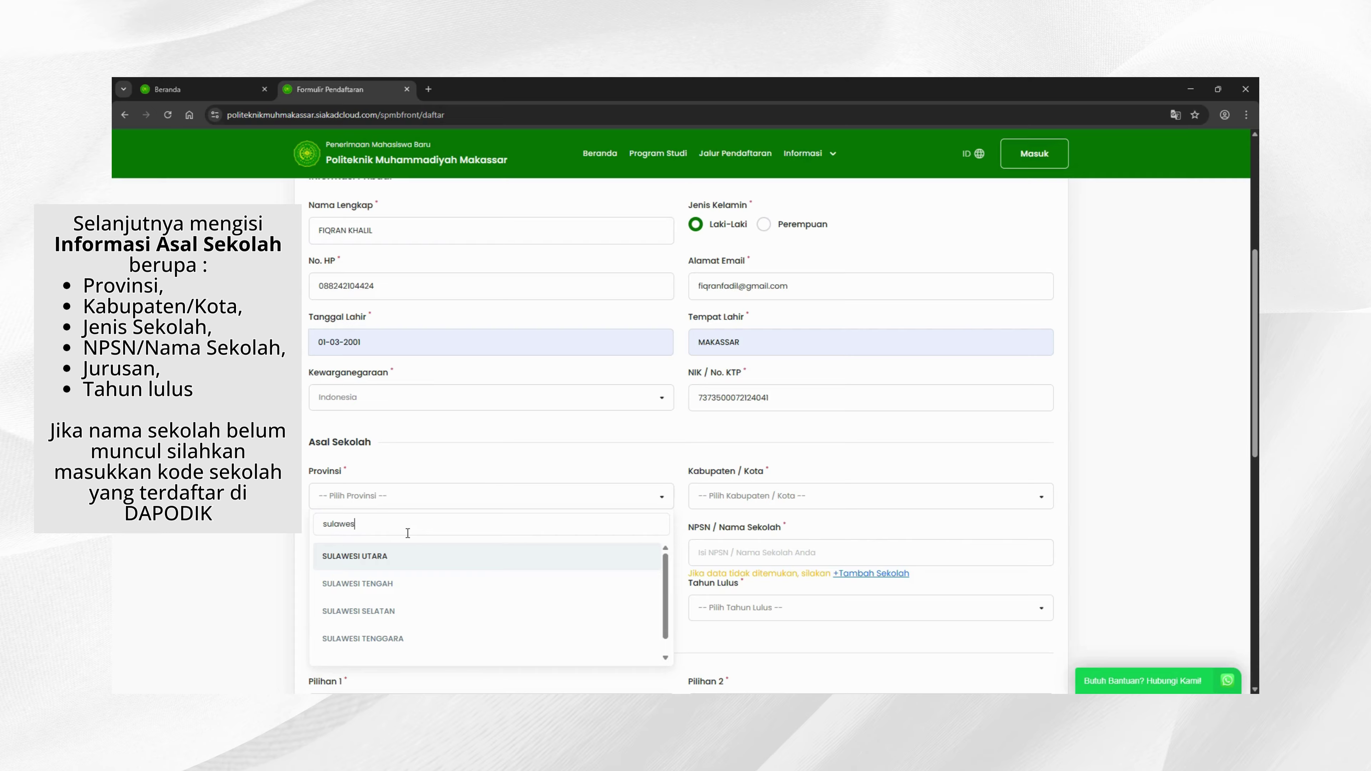
left_click(378, 611)
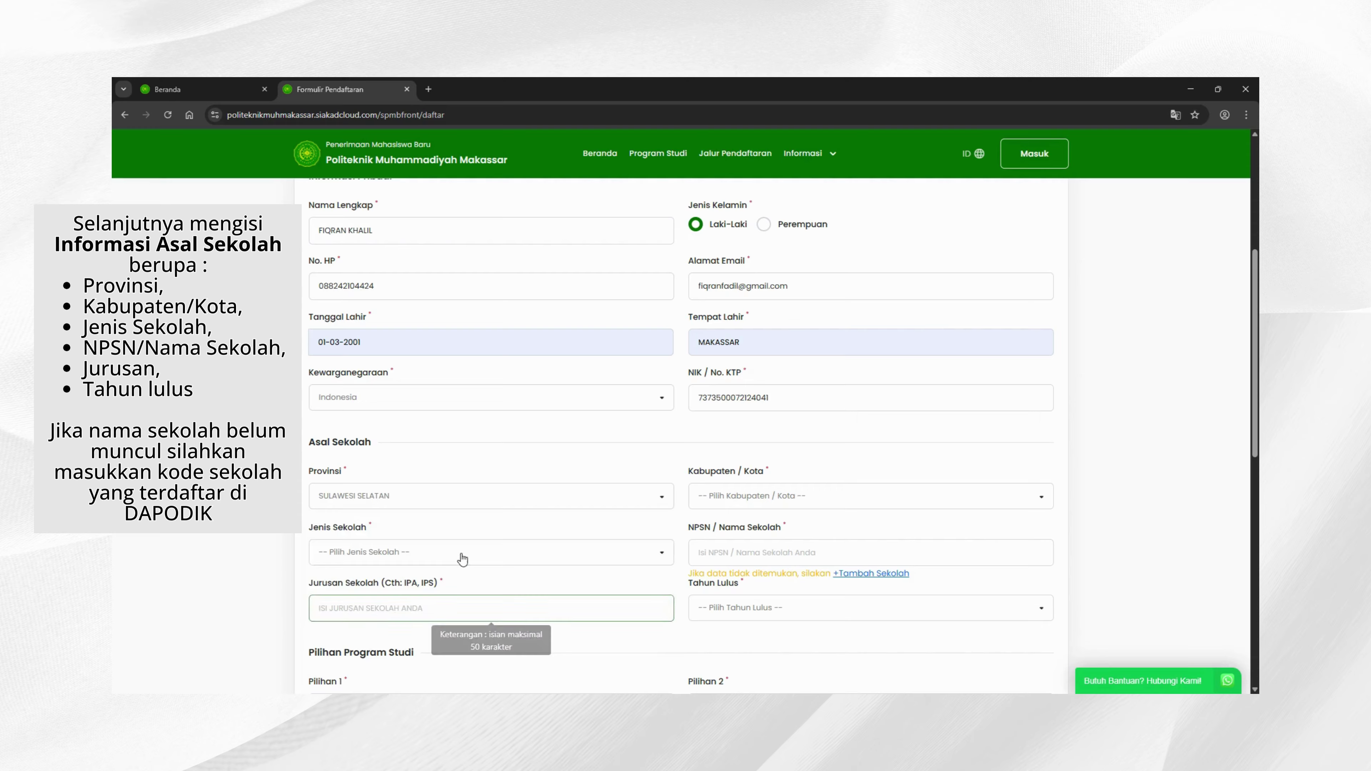
scroll(540, 540, "down", 2)
left_click(761, 366)
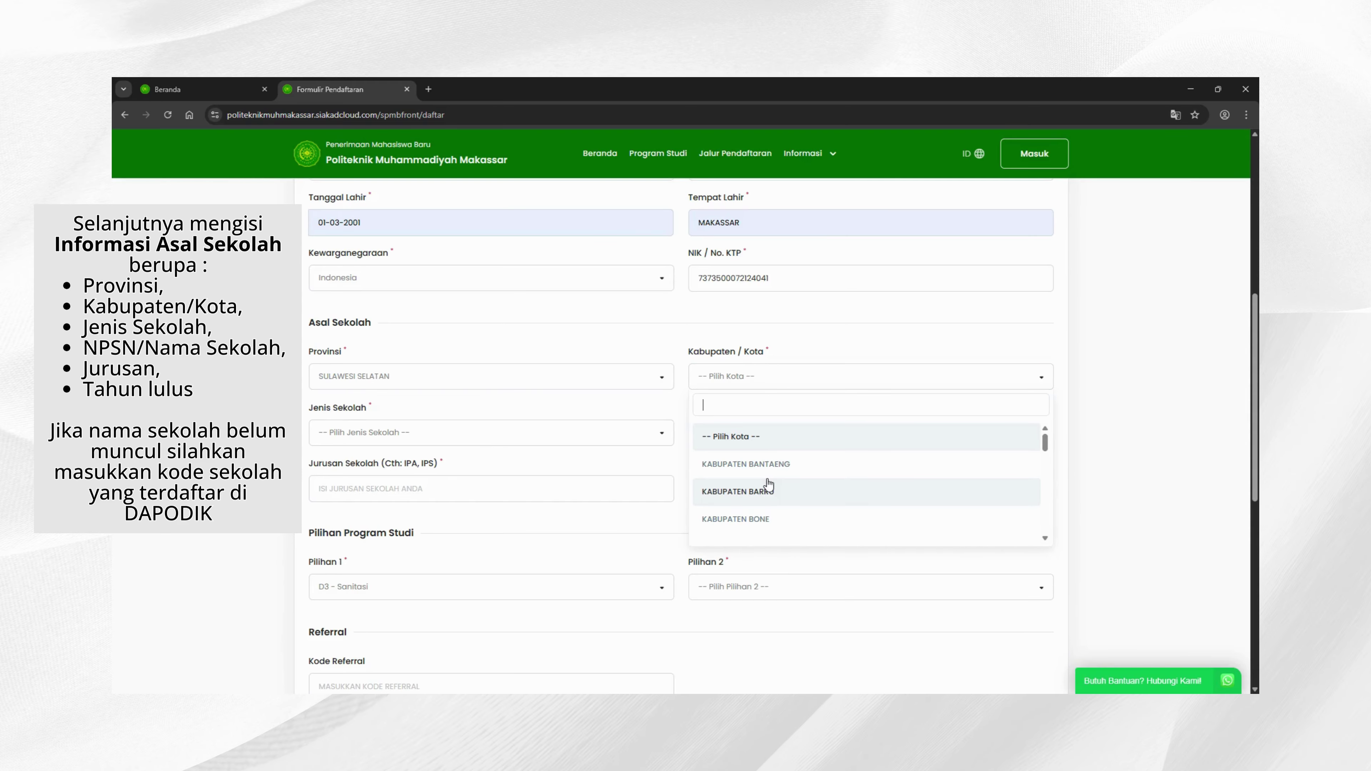
type("maka")
left_click(734, 436)
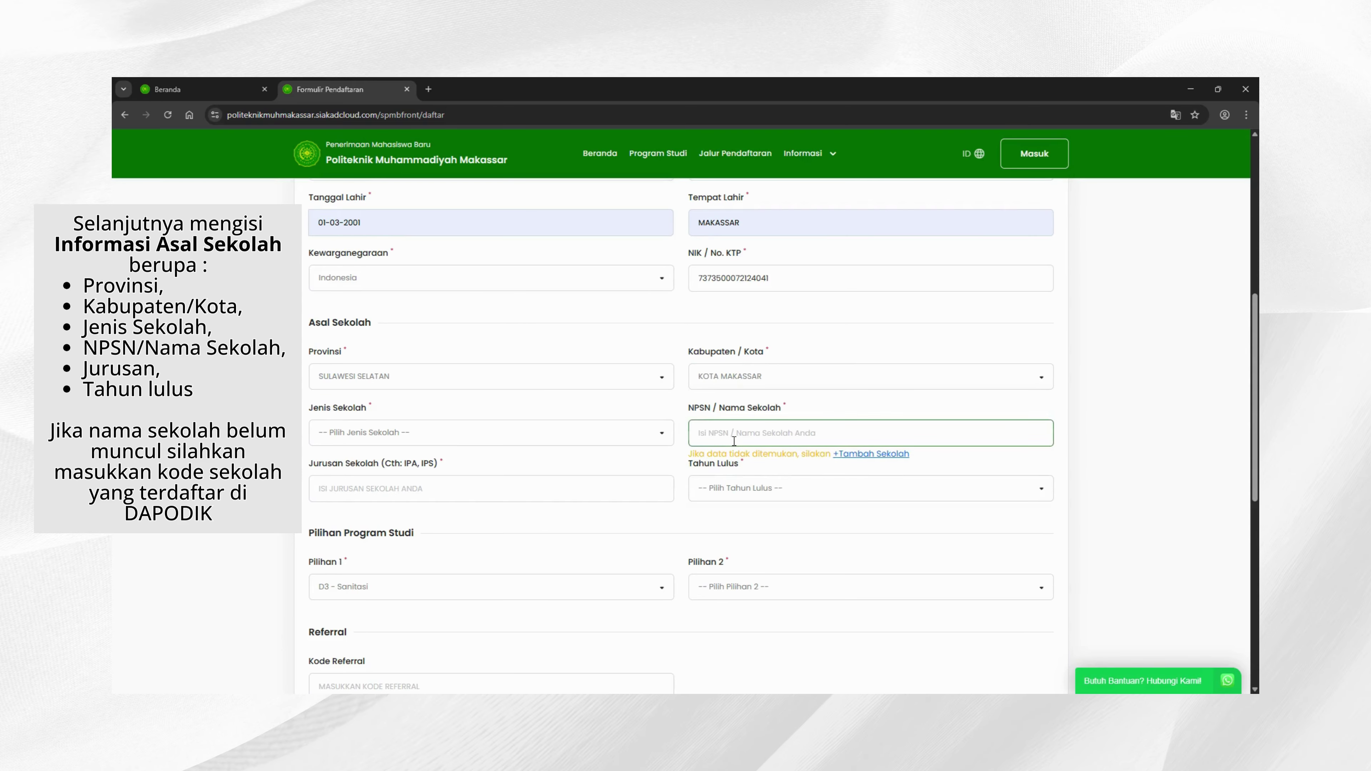
left_click(496, 439)
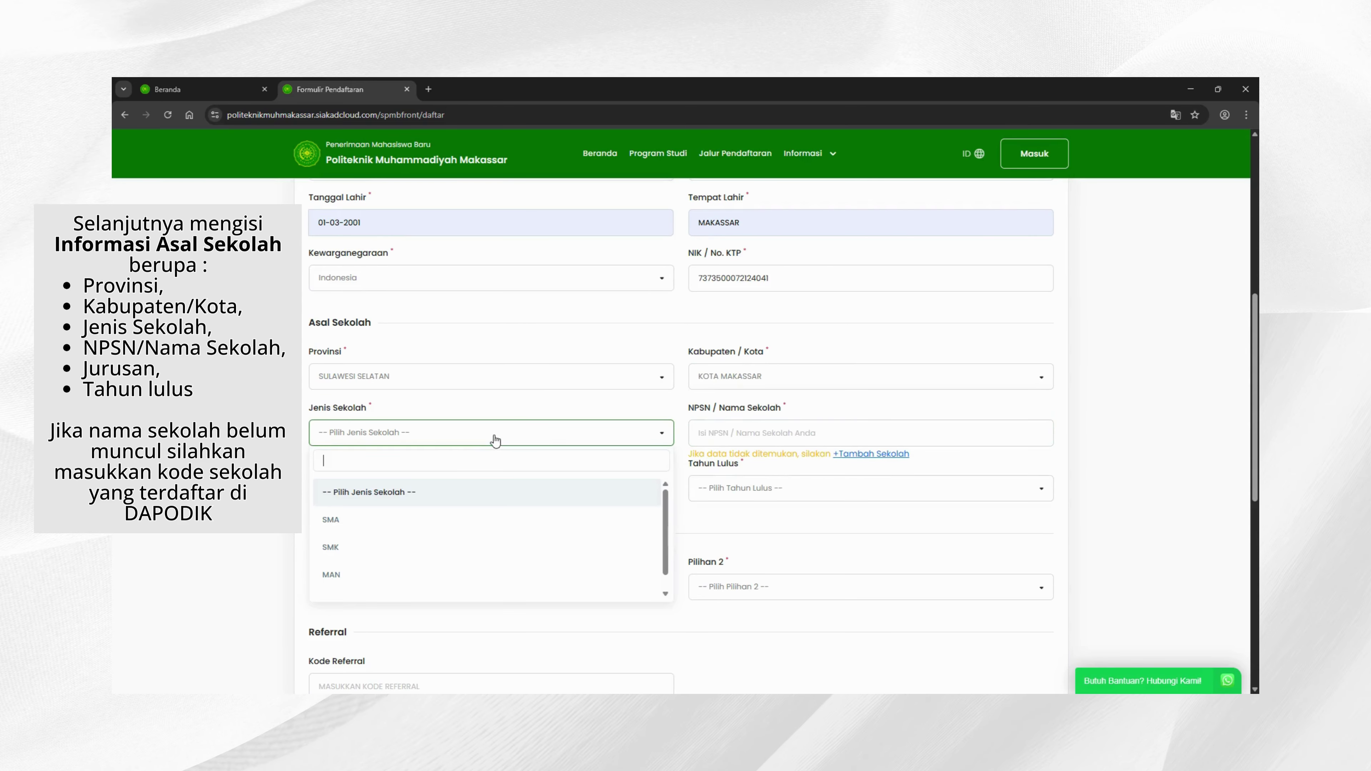
left_click(365, 544)
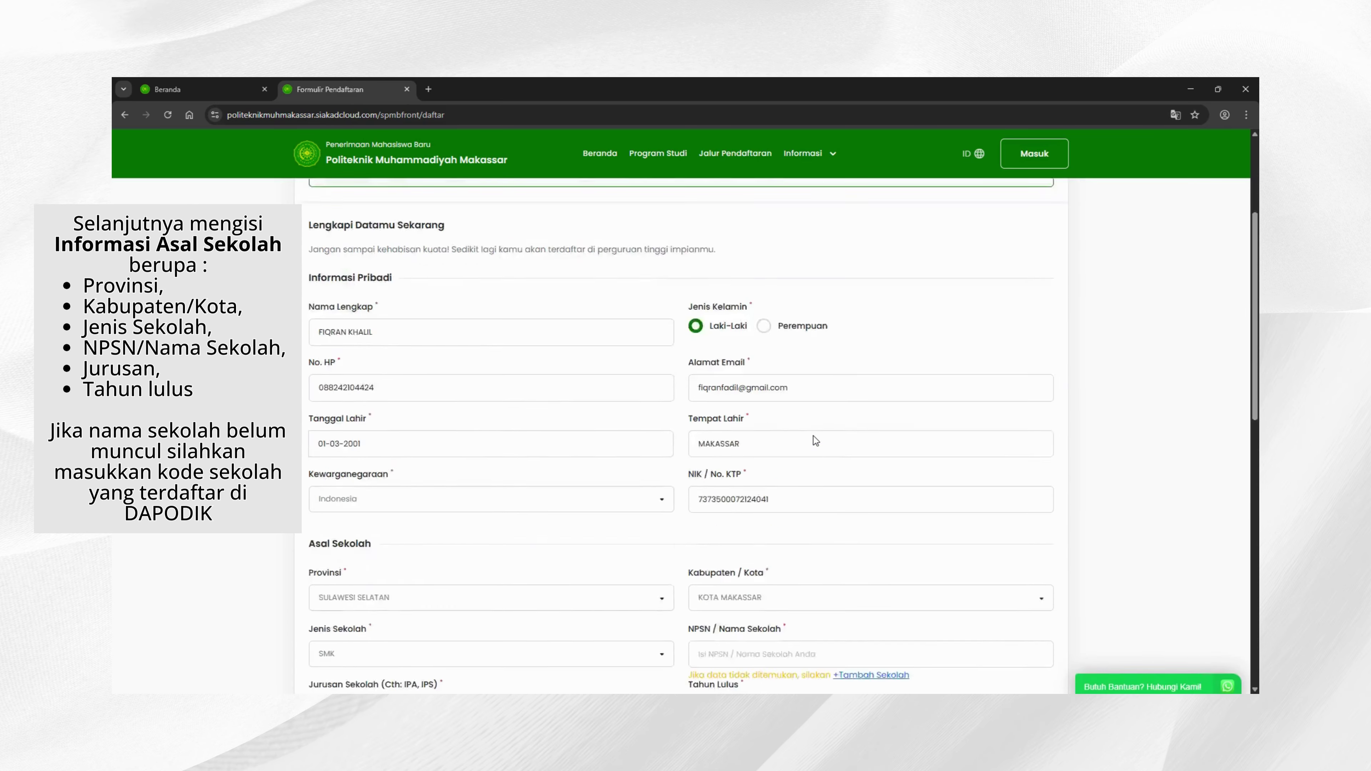
Step: Select SMKN 2 MAKASSAR as the school, with major TKJ and graduation year 2025
scroll(813, 436, "down", 3)
left_click(757, 492)
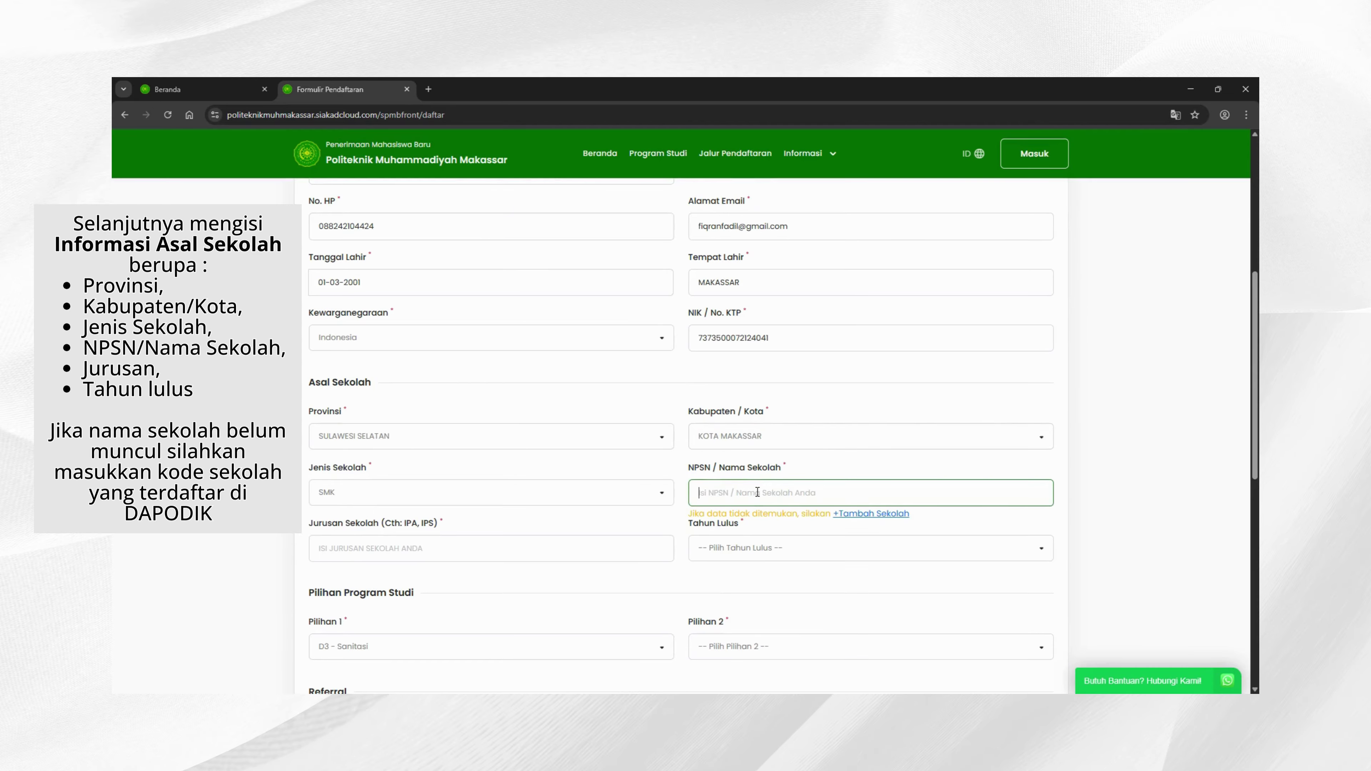
type("smk 2 maka")
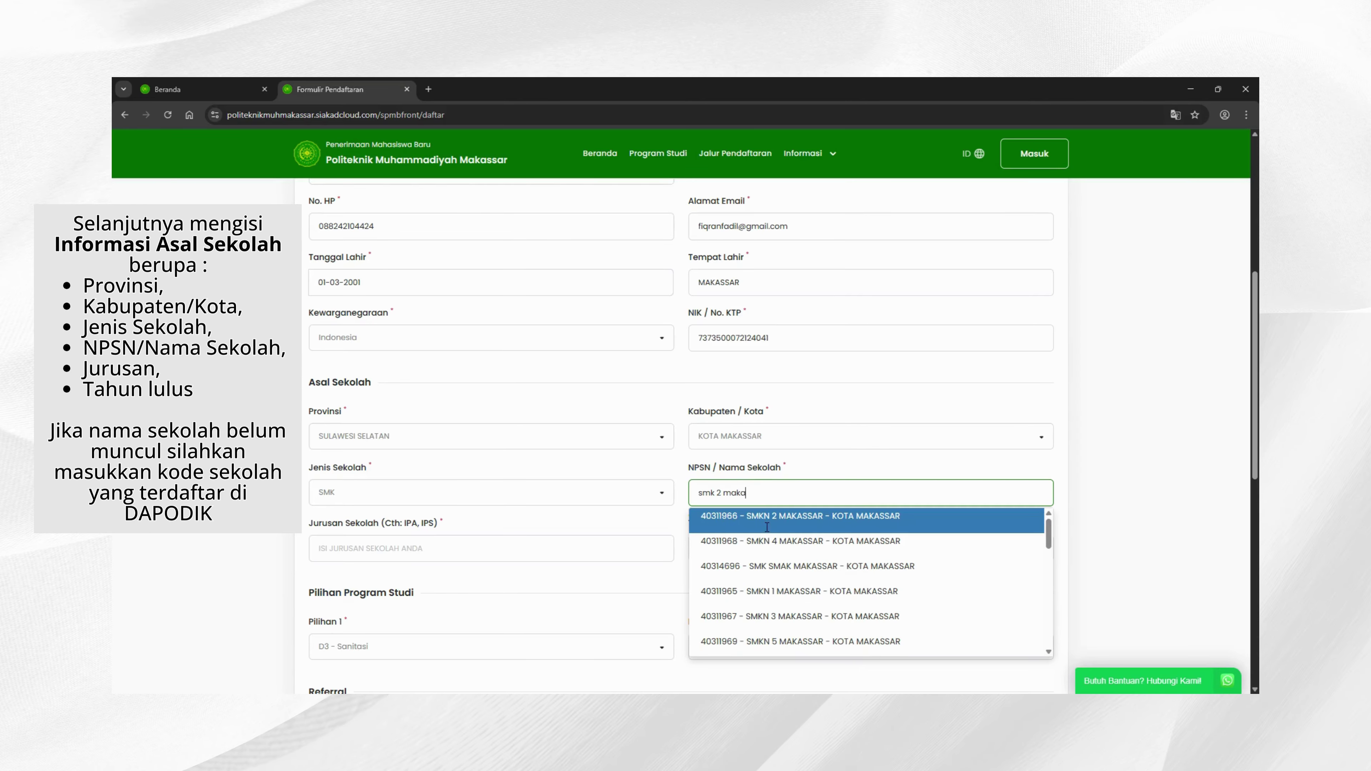
left_click(759, 516)
scroll(536, 517, "down", 2)
left_click(416, 434)
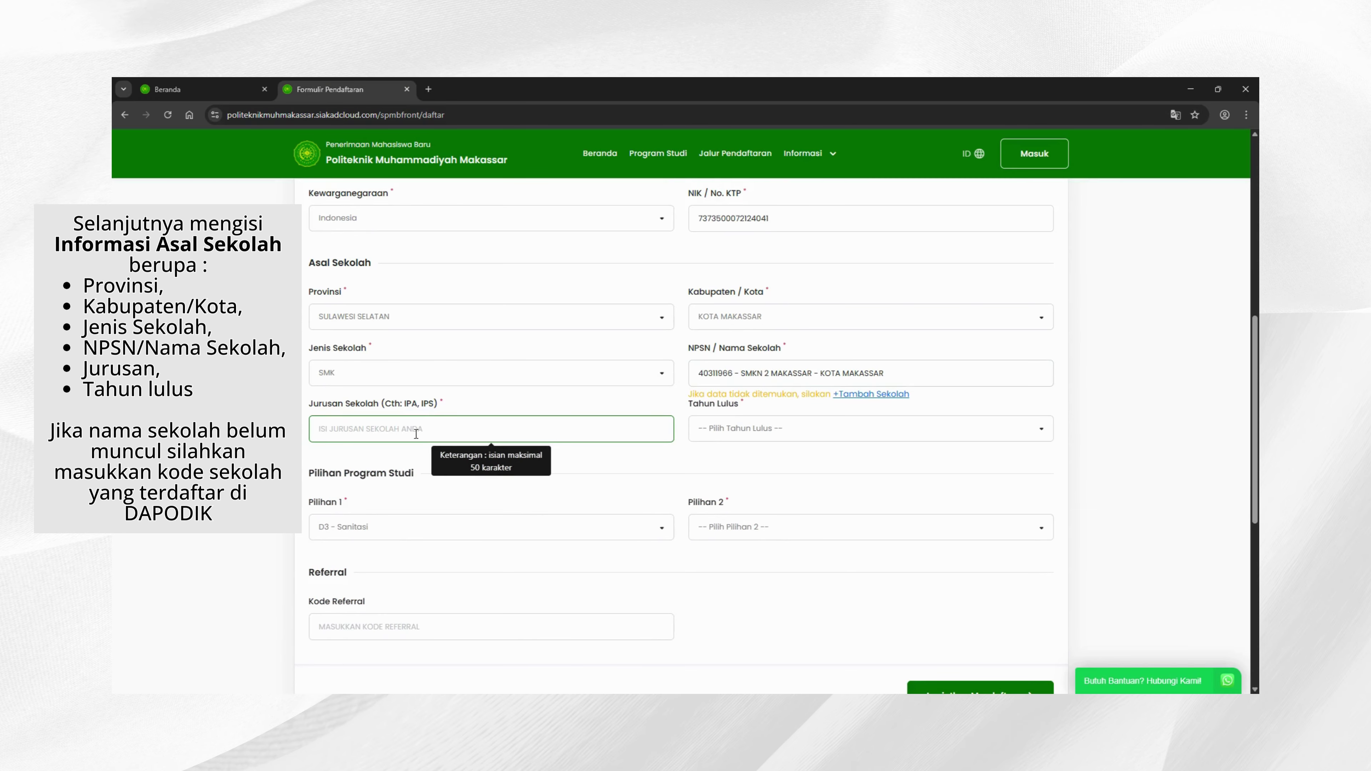
left_click(381, 460)
left_click(839, 434)
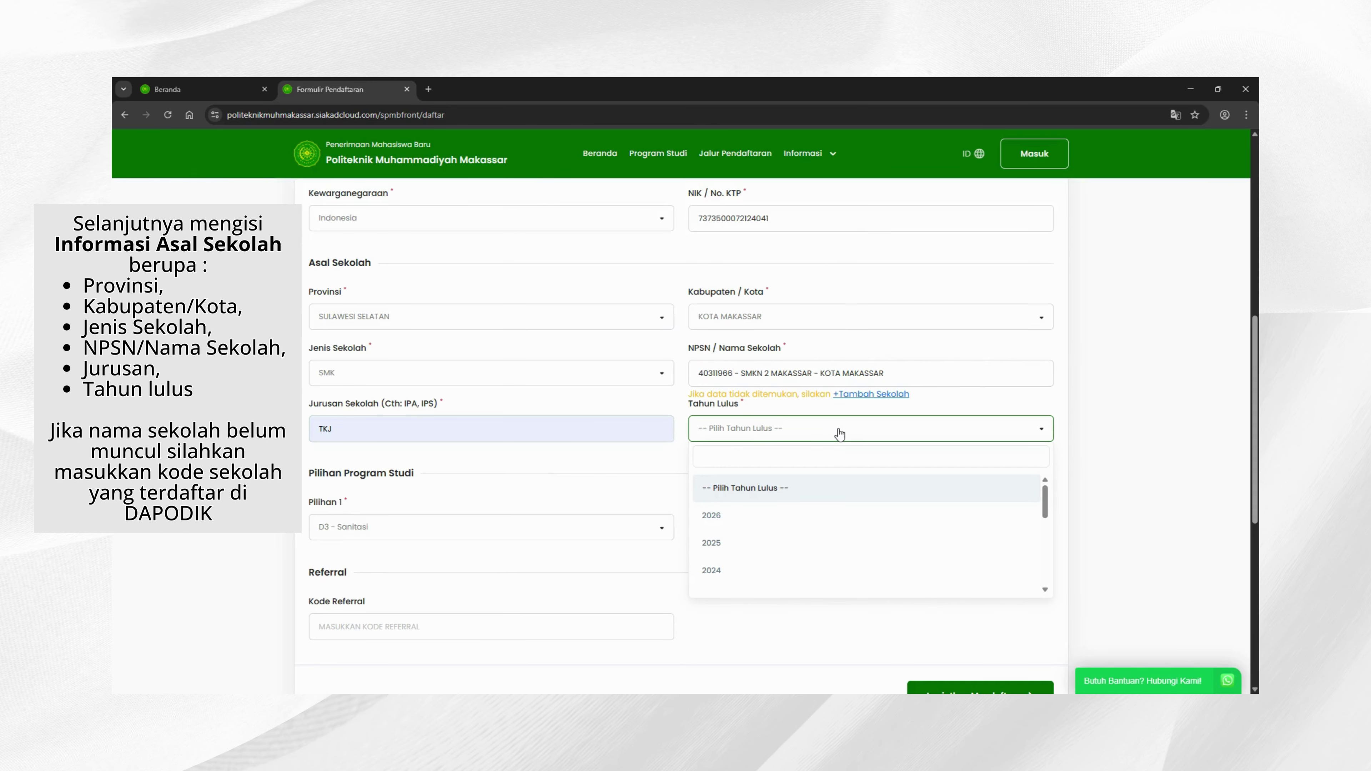
left_click(750, 550)
scroll(564, 492, "down", 1)
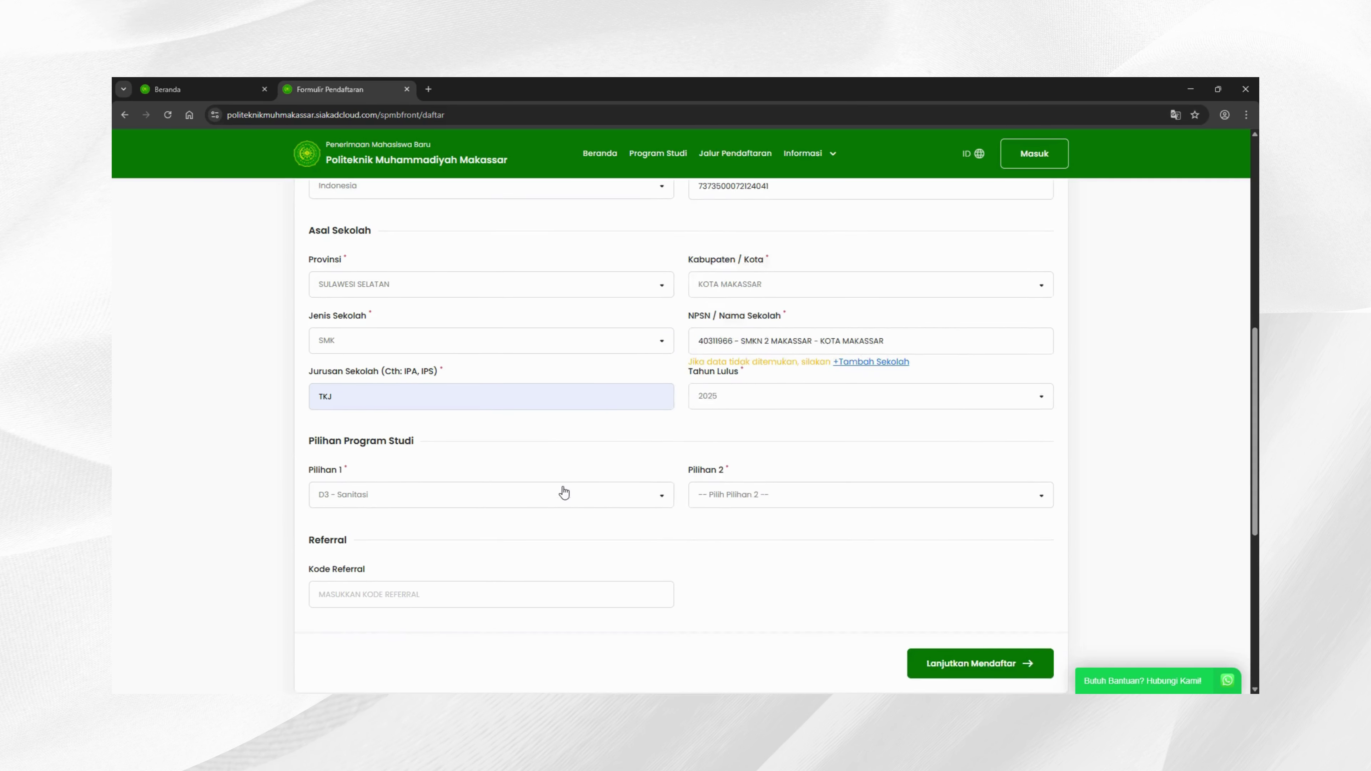
scroll(564, 492, "down", 2)
Step: Replace the school major TKJ with IPA
left_click(414, 319)
key("ctrl+a")
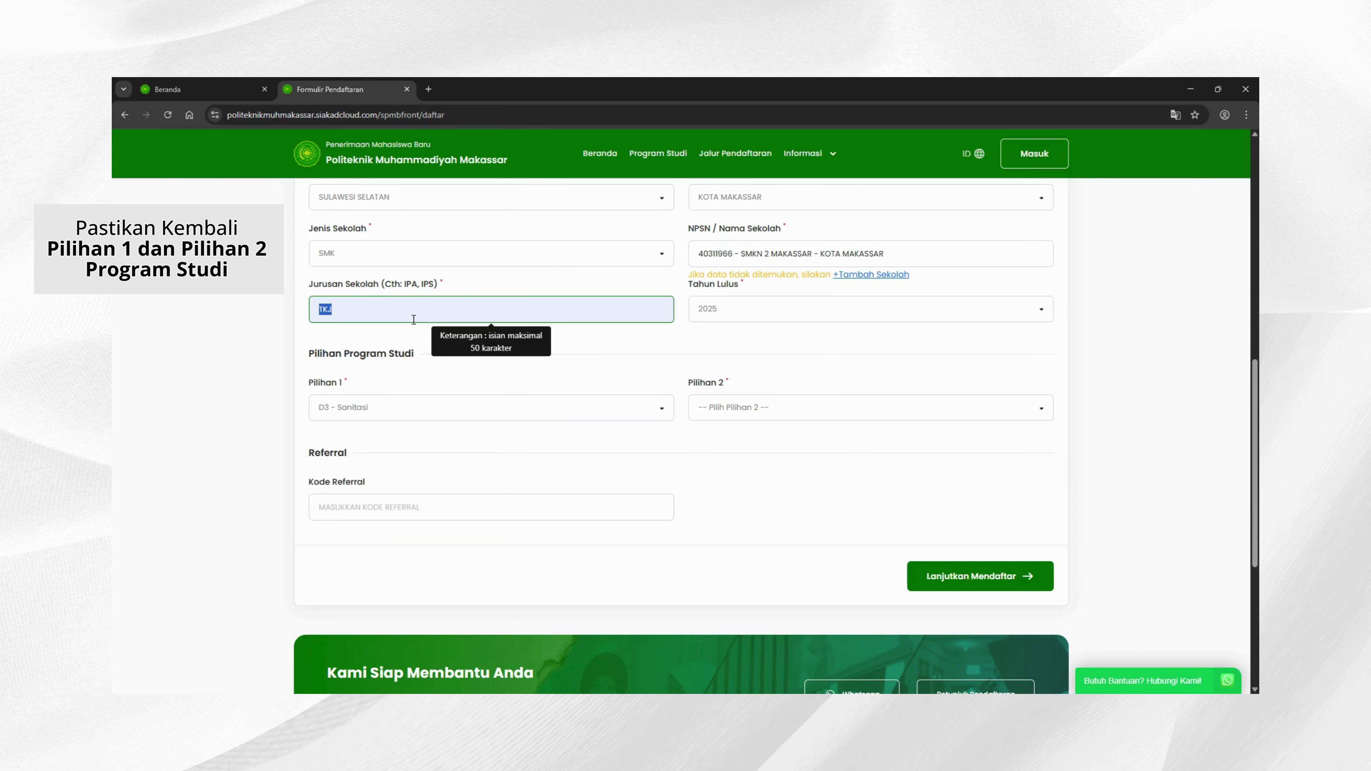
type("IPA")
left_click(368, 417)
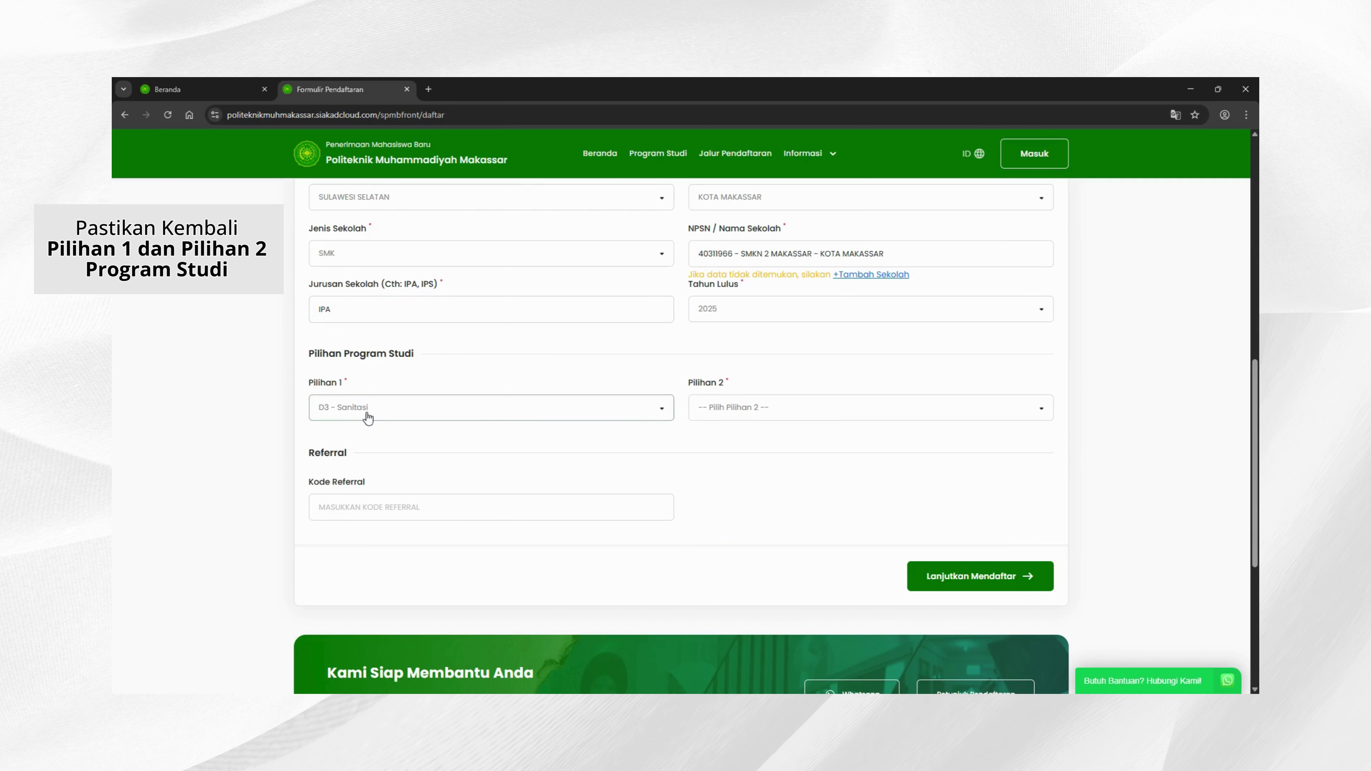
Step: Set first choice D3 - Sanitasi and second choice D3 - Radiologi, leave referral empty, submit
left_click(368, 417)
left_click(377, 492)
left_click(740, 408)
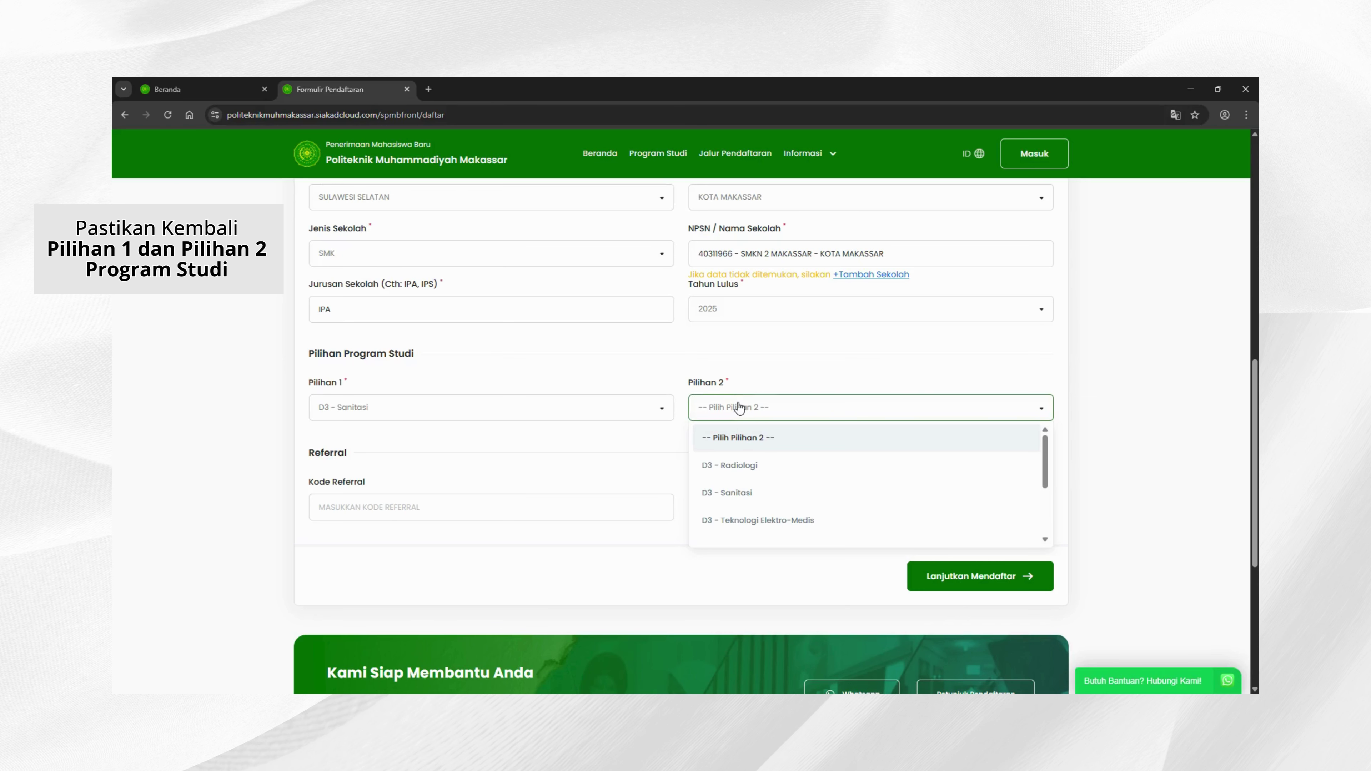
left_click(759, 475)
scroll(556, 486, "down", 1)
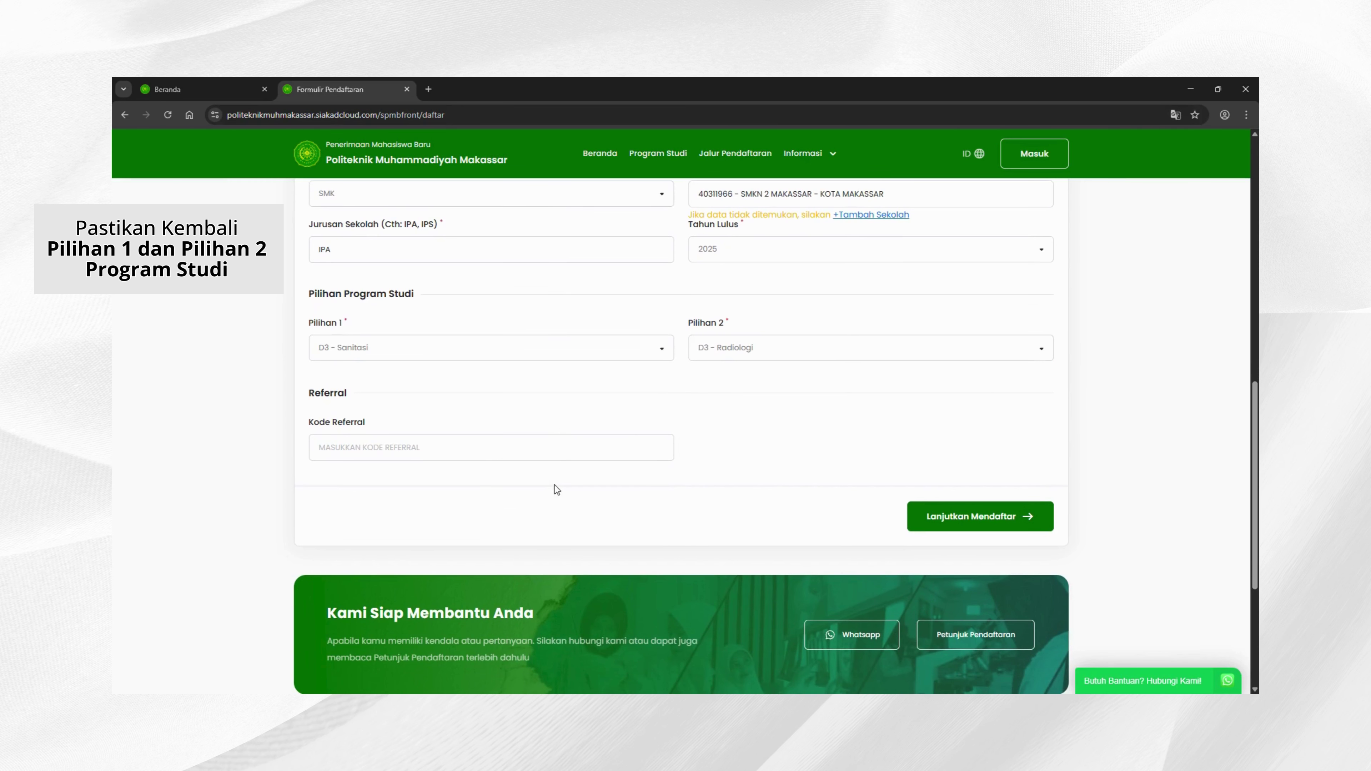
left_click(476, 452)
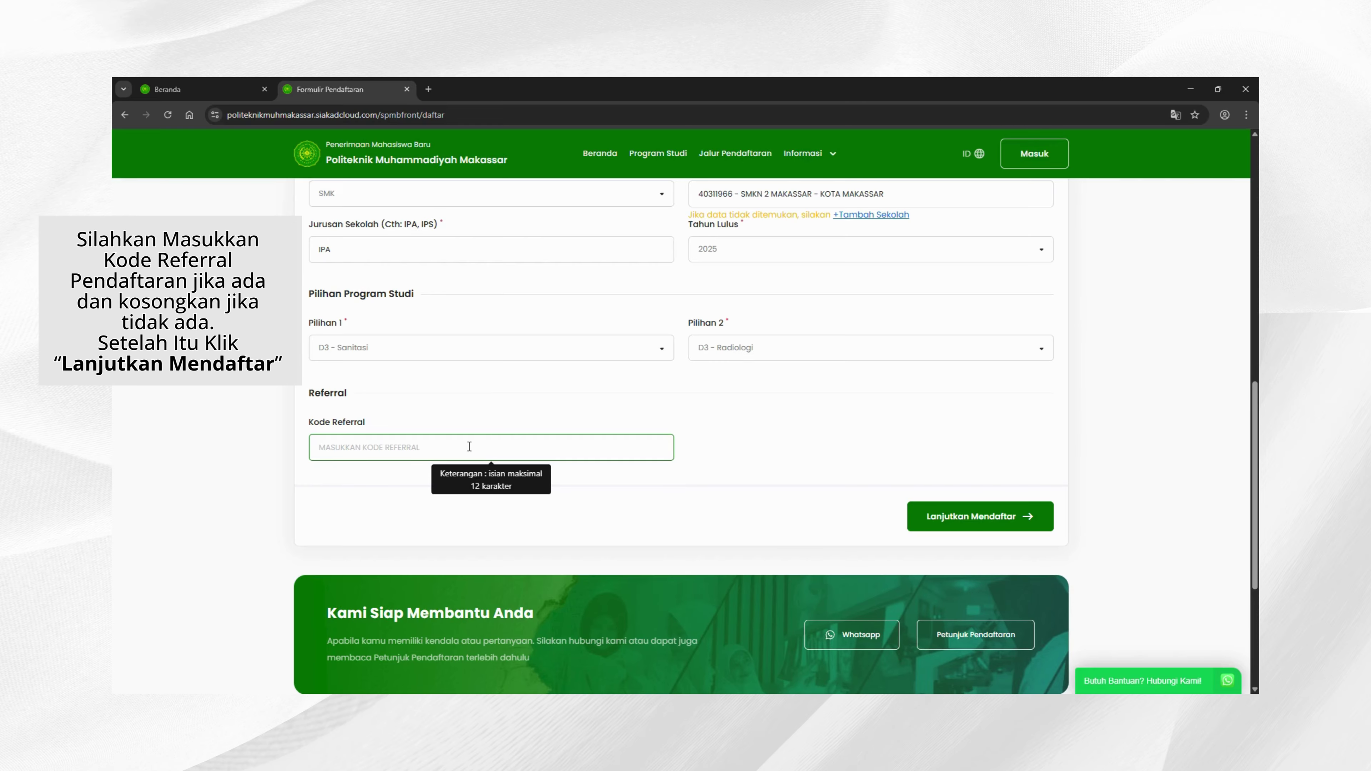
left_click(432, 481)
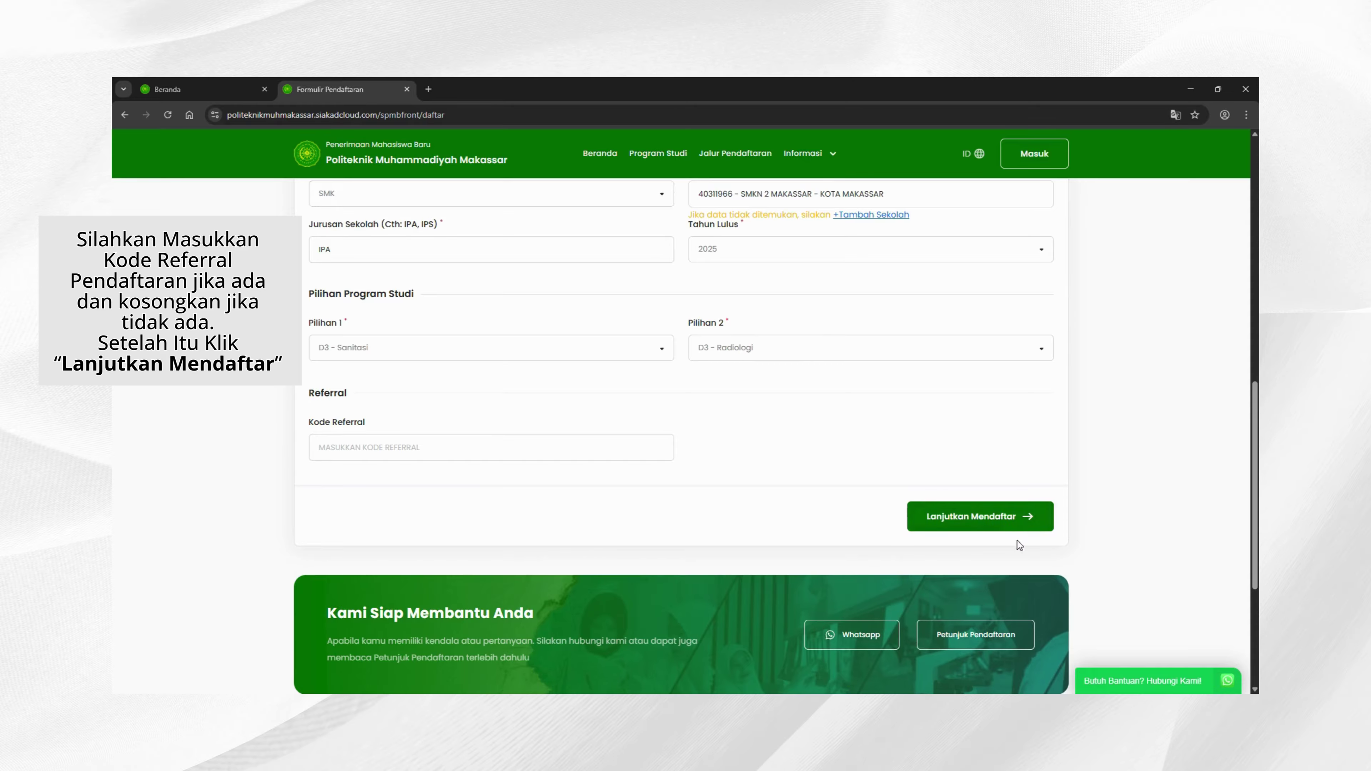
left_click(1011, 519)
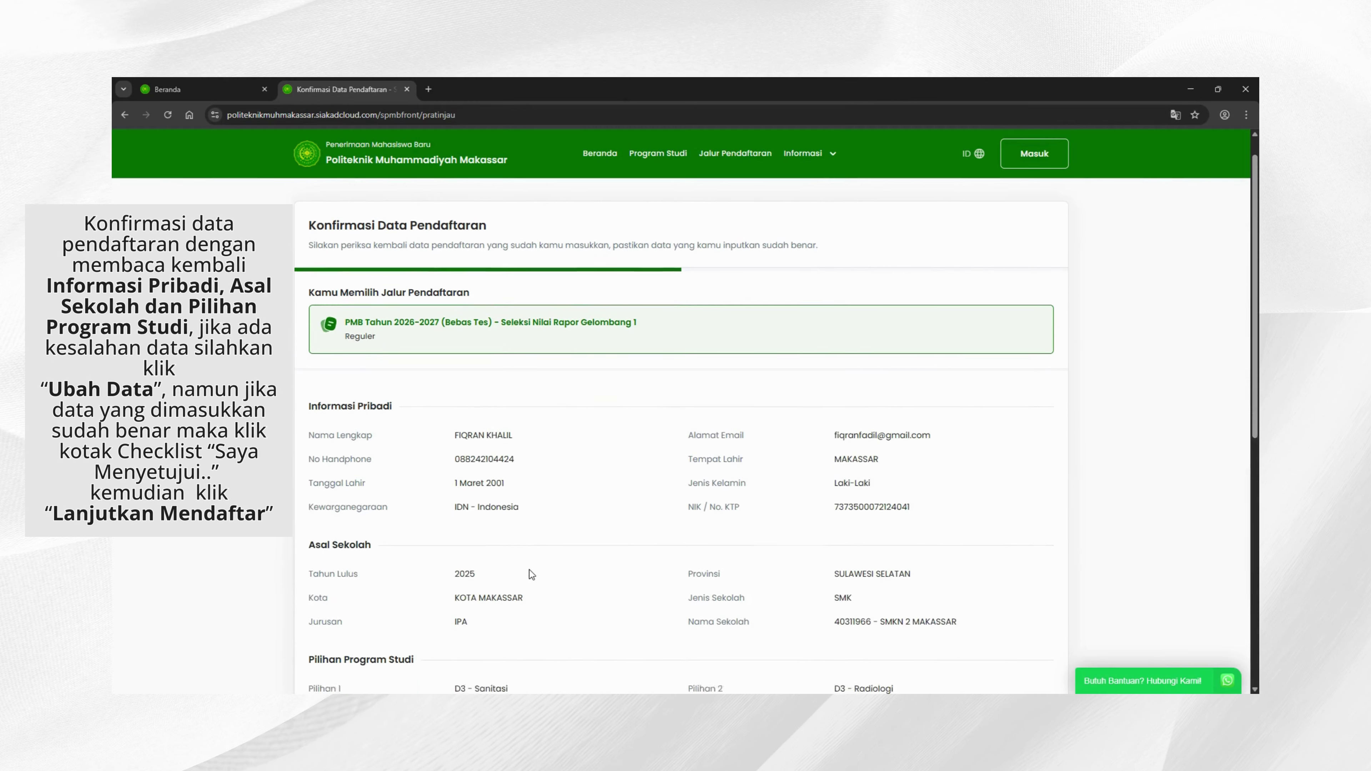
Step: Review the confirmation page and tick the agreement that the entered data is correct
scroll(531, 574, "down", 3)
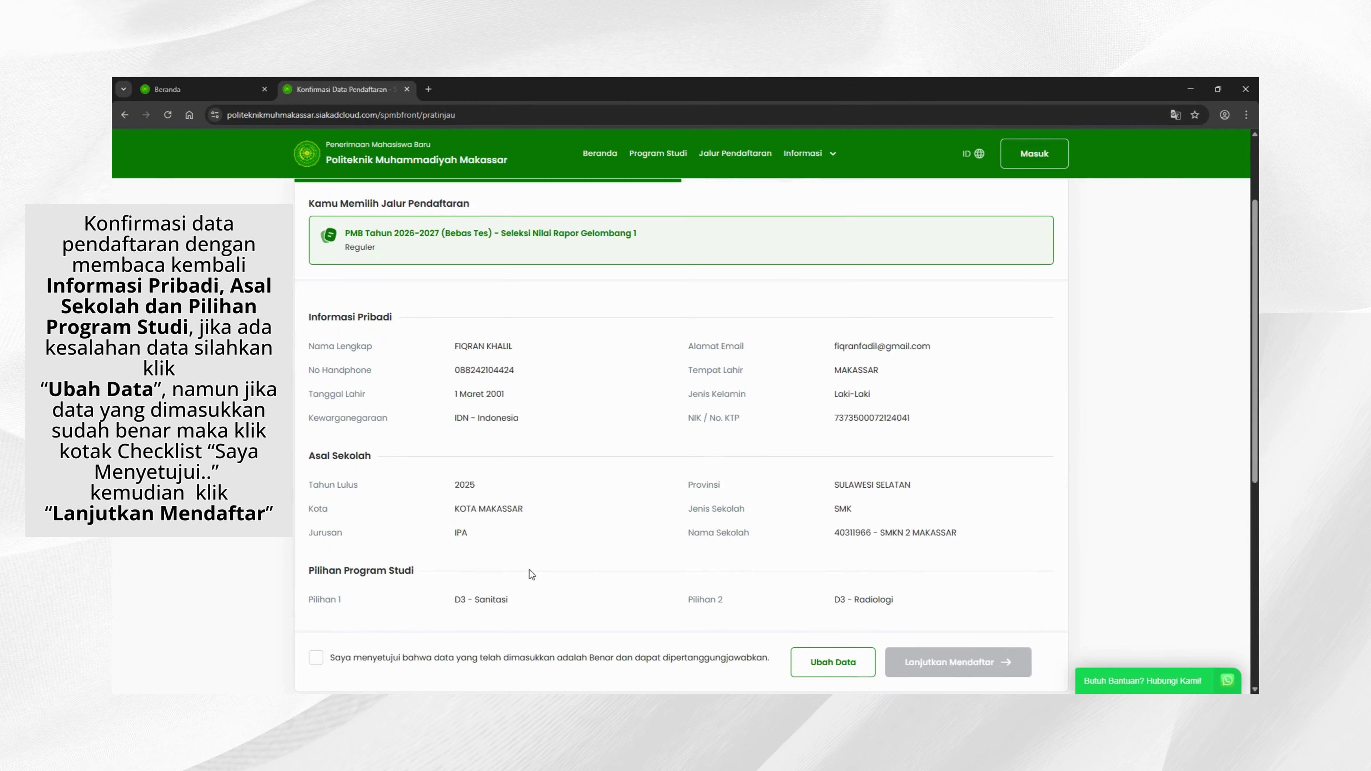
scroll(531, 573, "down", 1)
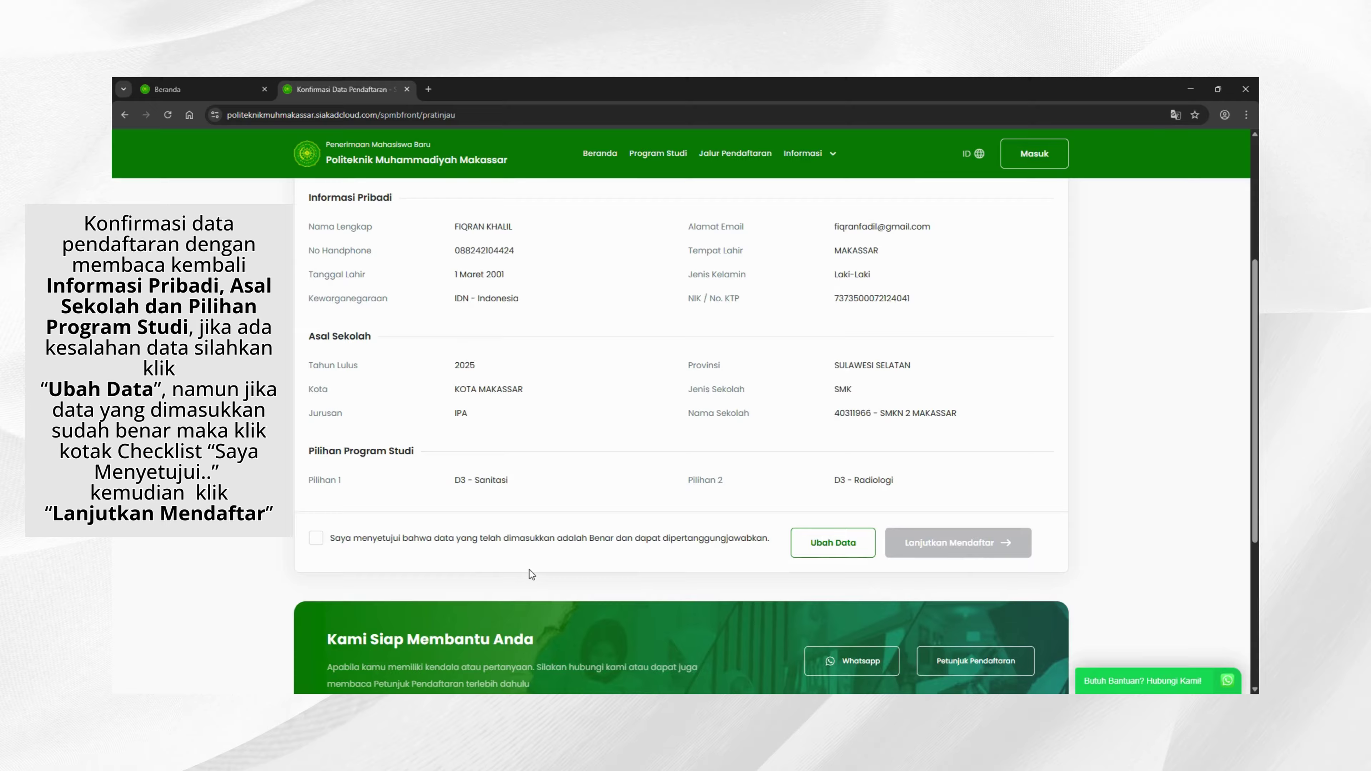
scroll(531, 573, "up", 4)
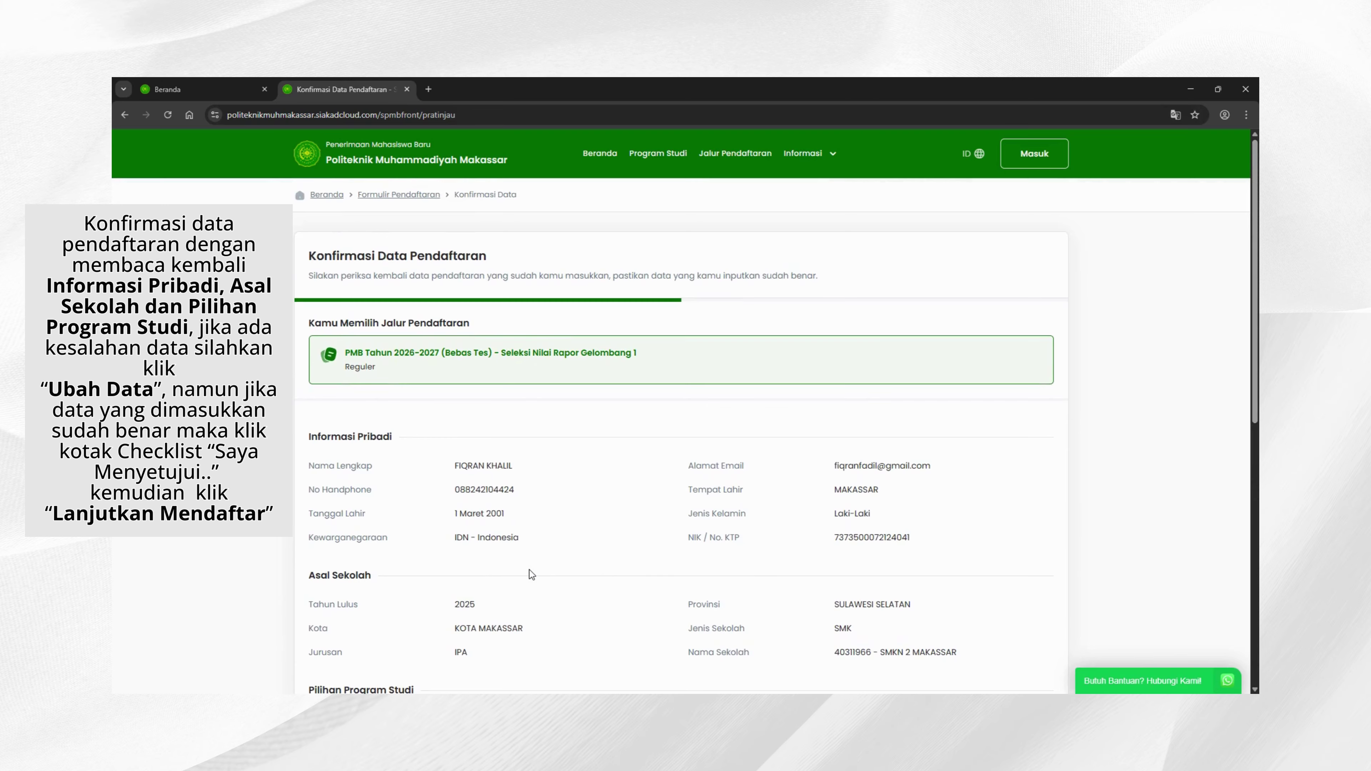
scroll(530, 573, "down", 2)
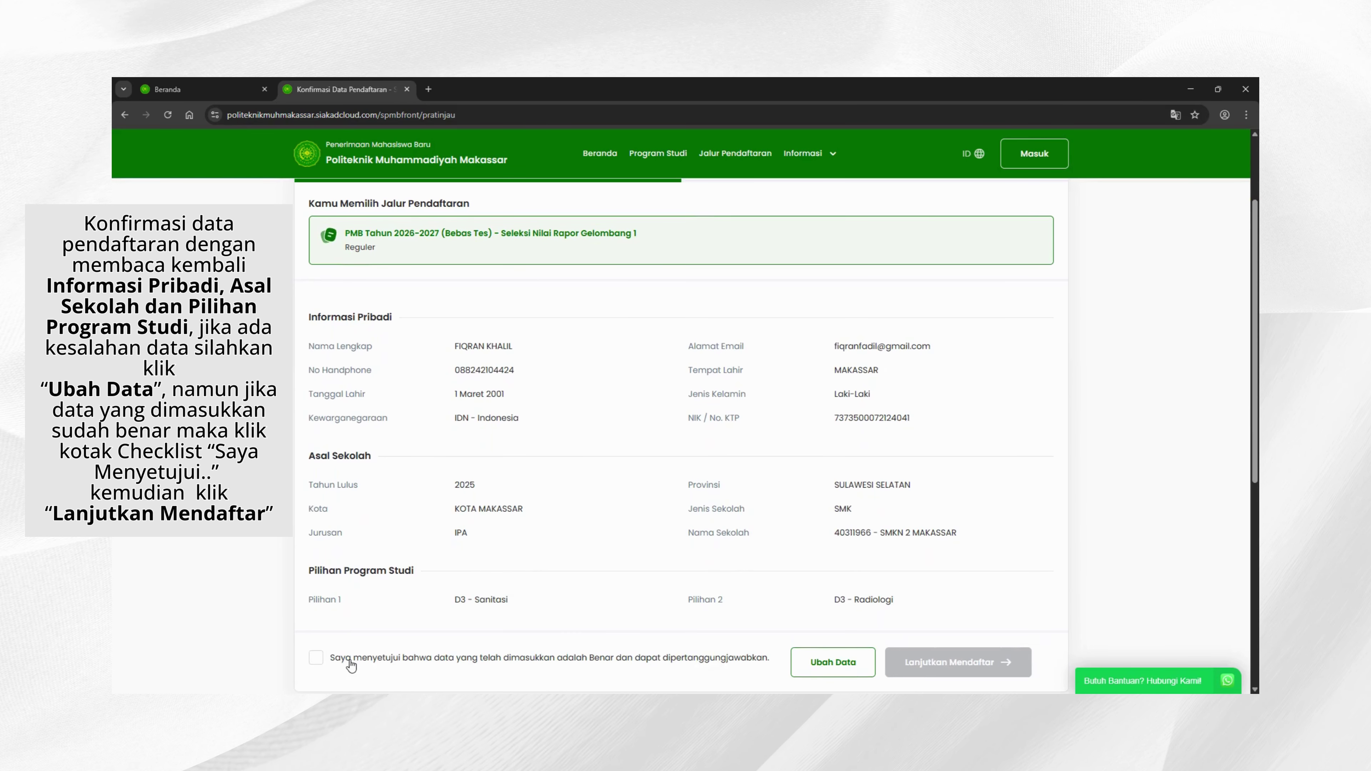
scroll(357, 618, "down", 1)
left_click(316, 598)
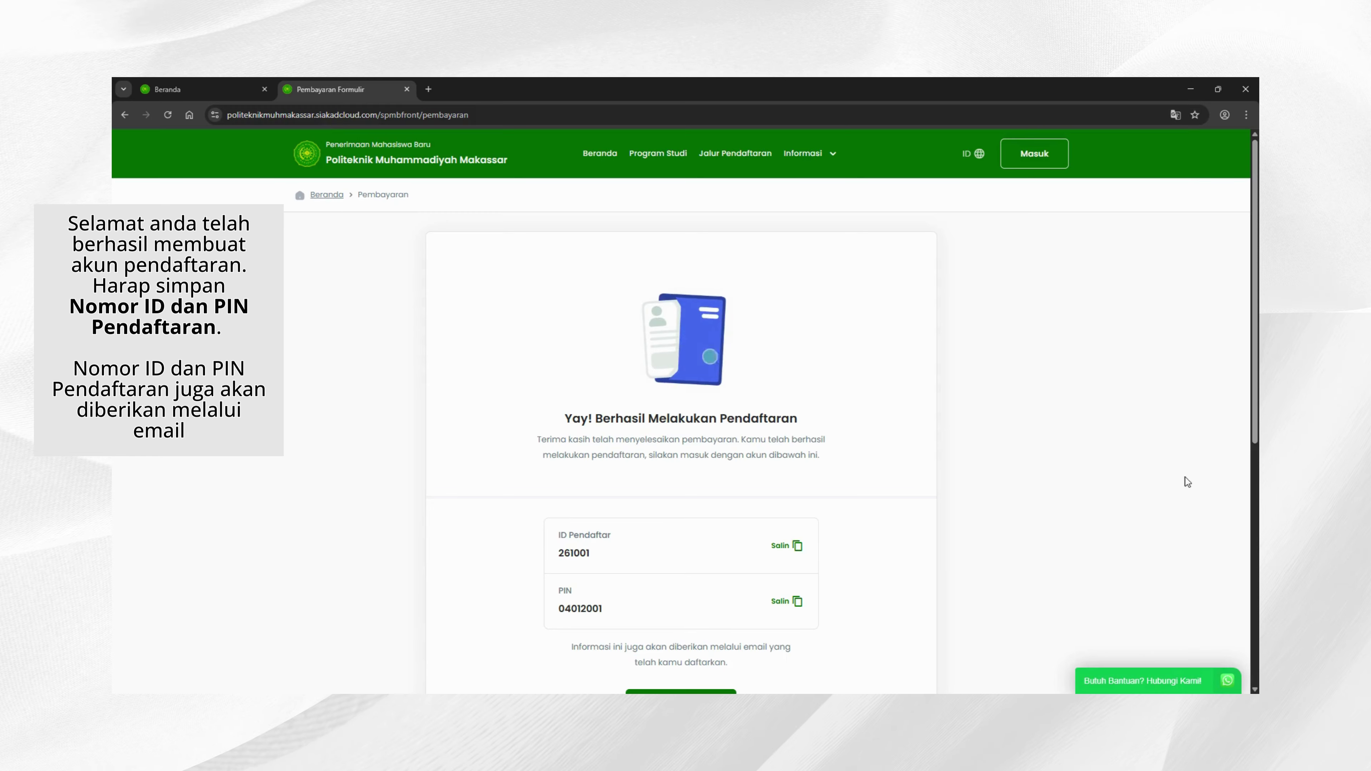
Step: Scroll through the success page to note the registrant ID and PIN
scroll(1181, 465, "down", 1)
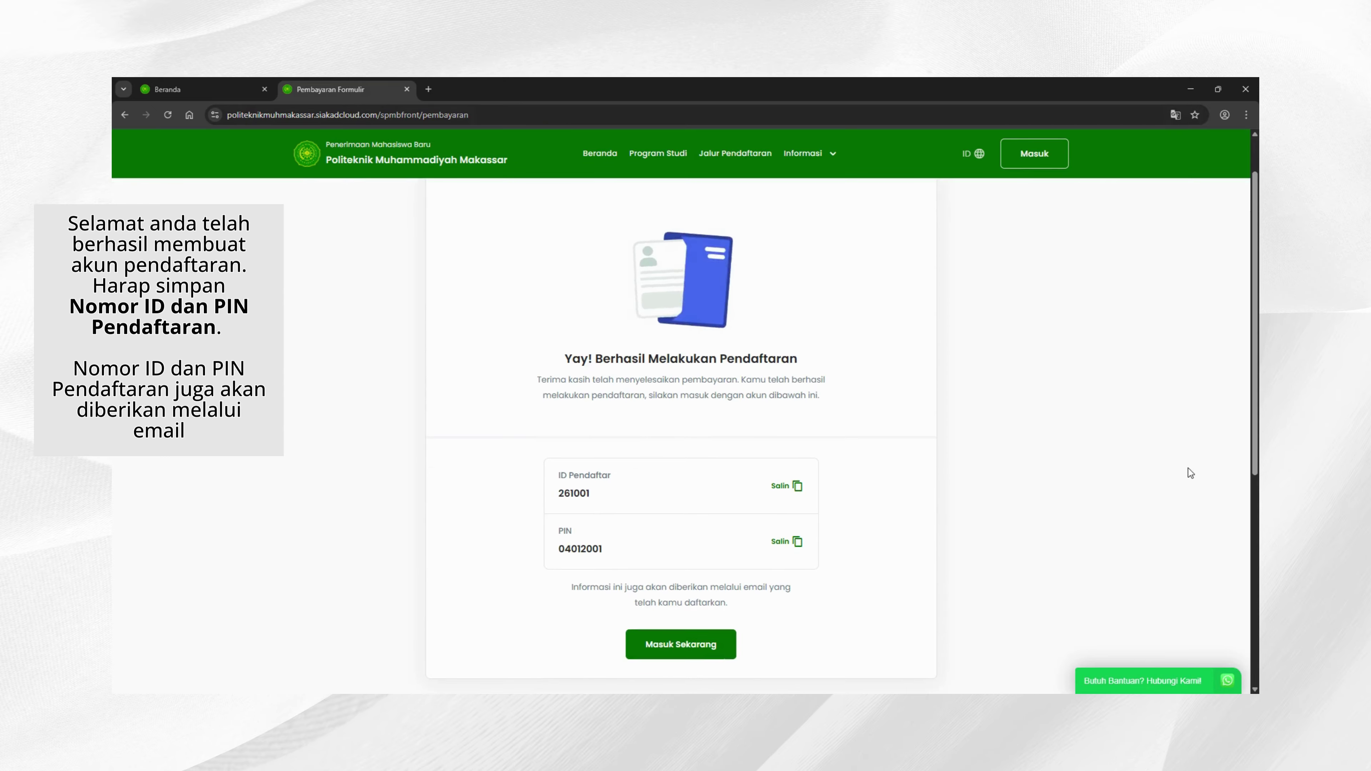
scroll(1189, 469, "up", 1)
scroll(1188, 468, "down", 1)
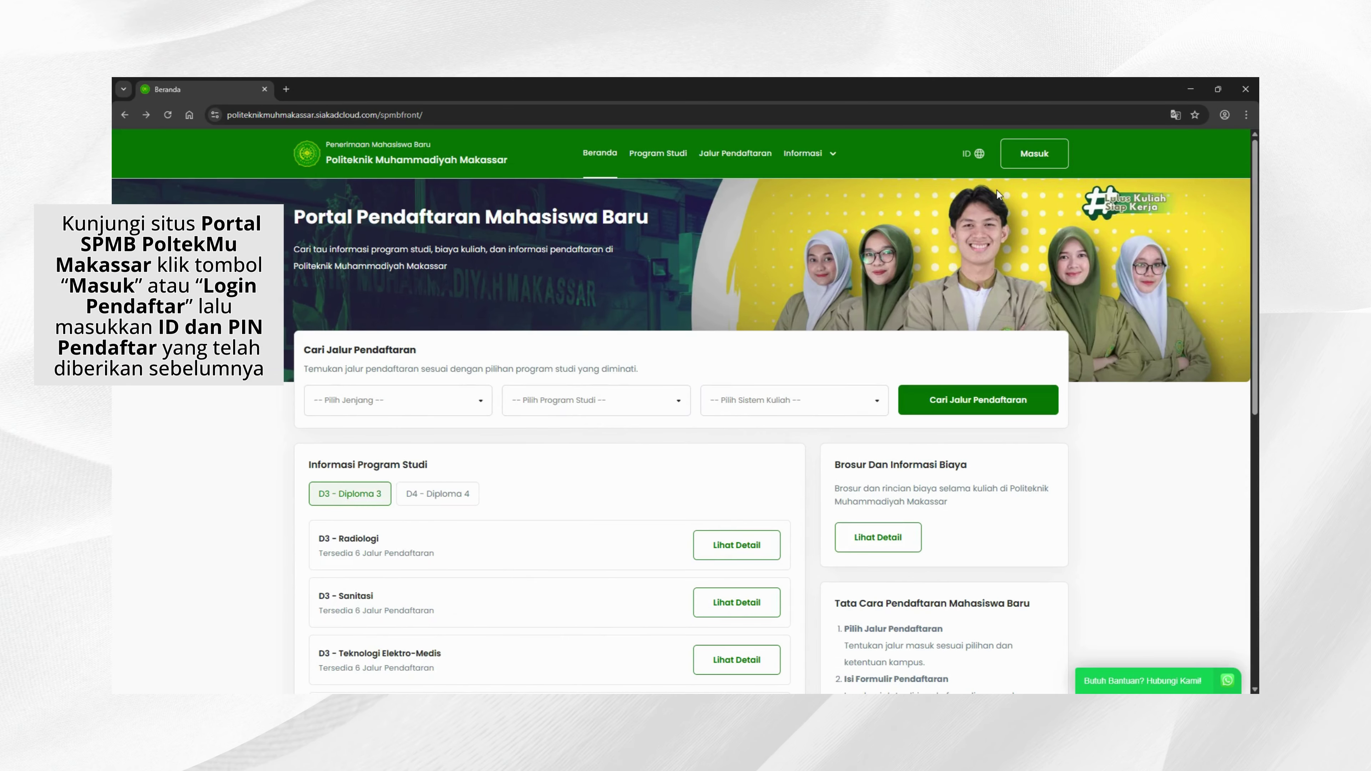
Step: Log in to the applicant account with the new registrant ID and PIN
left_click(1035, 156)
left_click(460, 348)
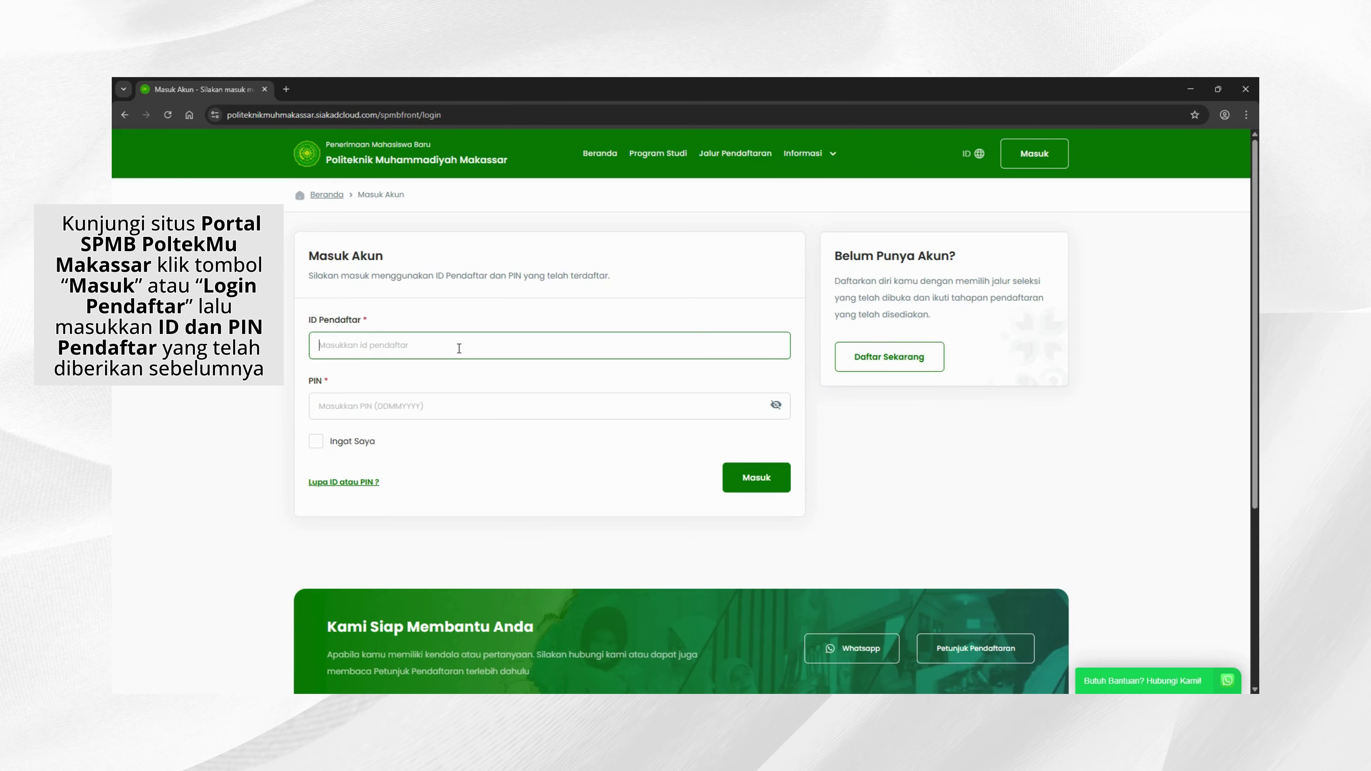
left_click(393, 406)
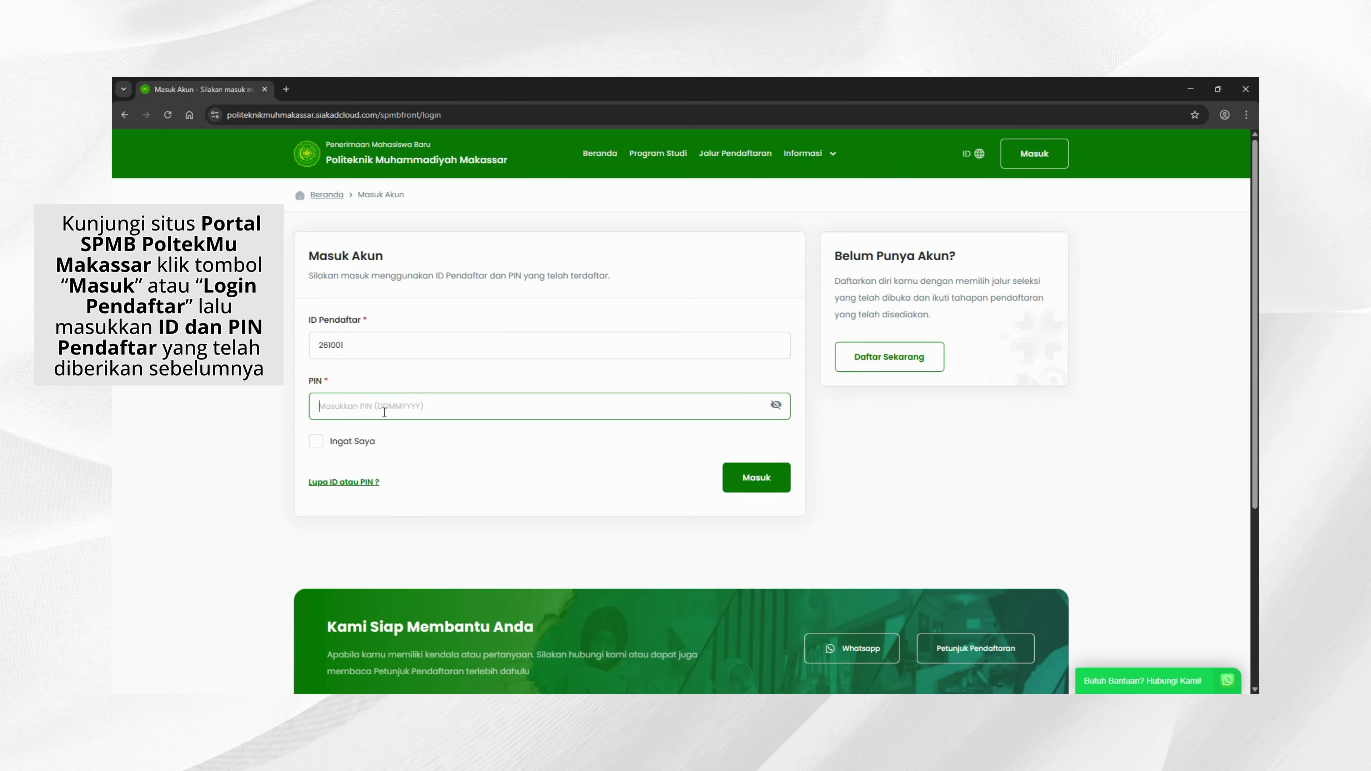
type("1")
left_click(756, 478)
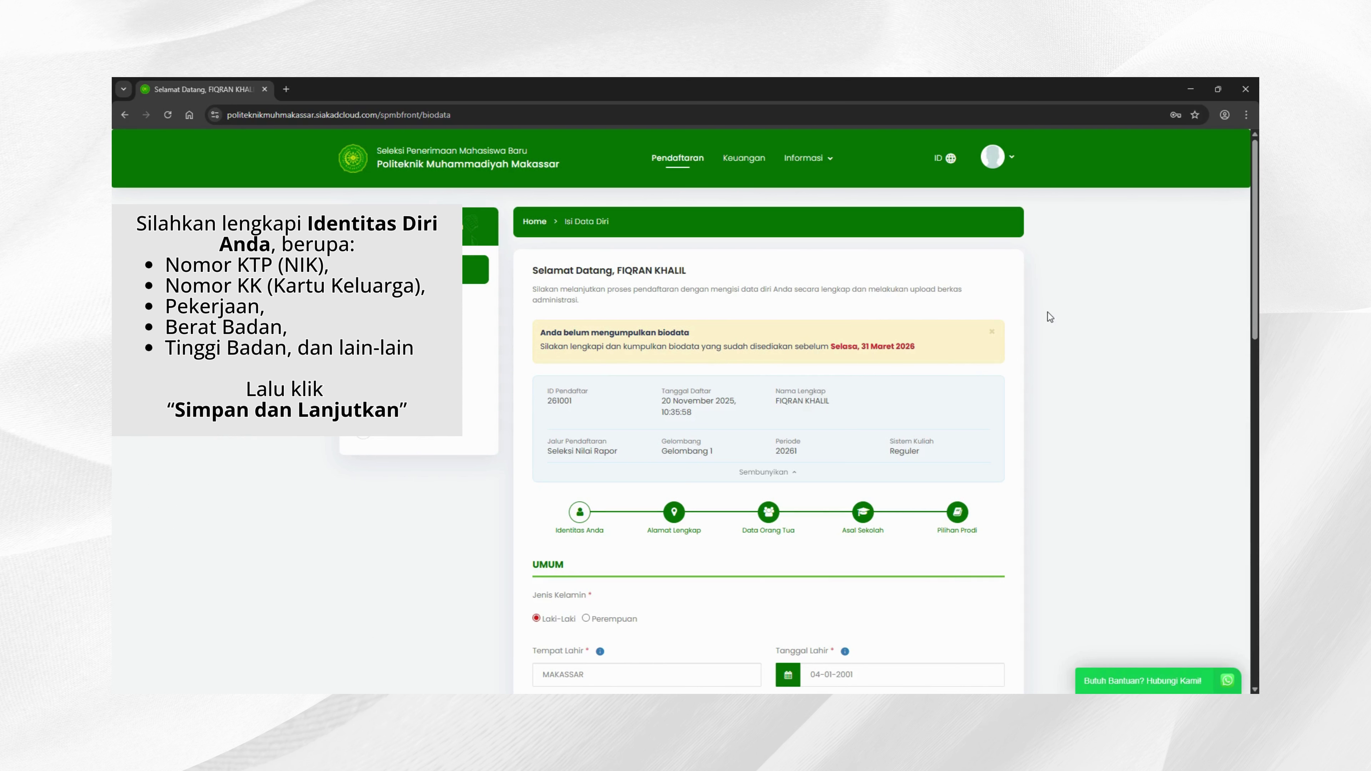
Step: Enter weight 55, height 170, religion Islam and ethnicity Makassar
scroll(1080, 314, "down", 4)
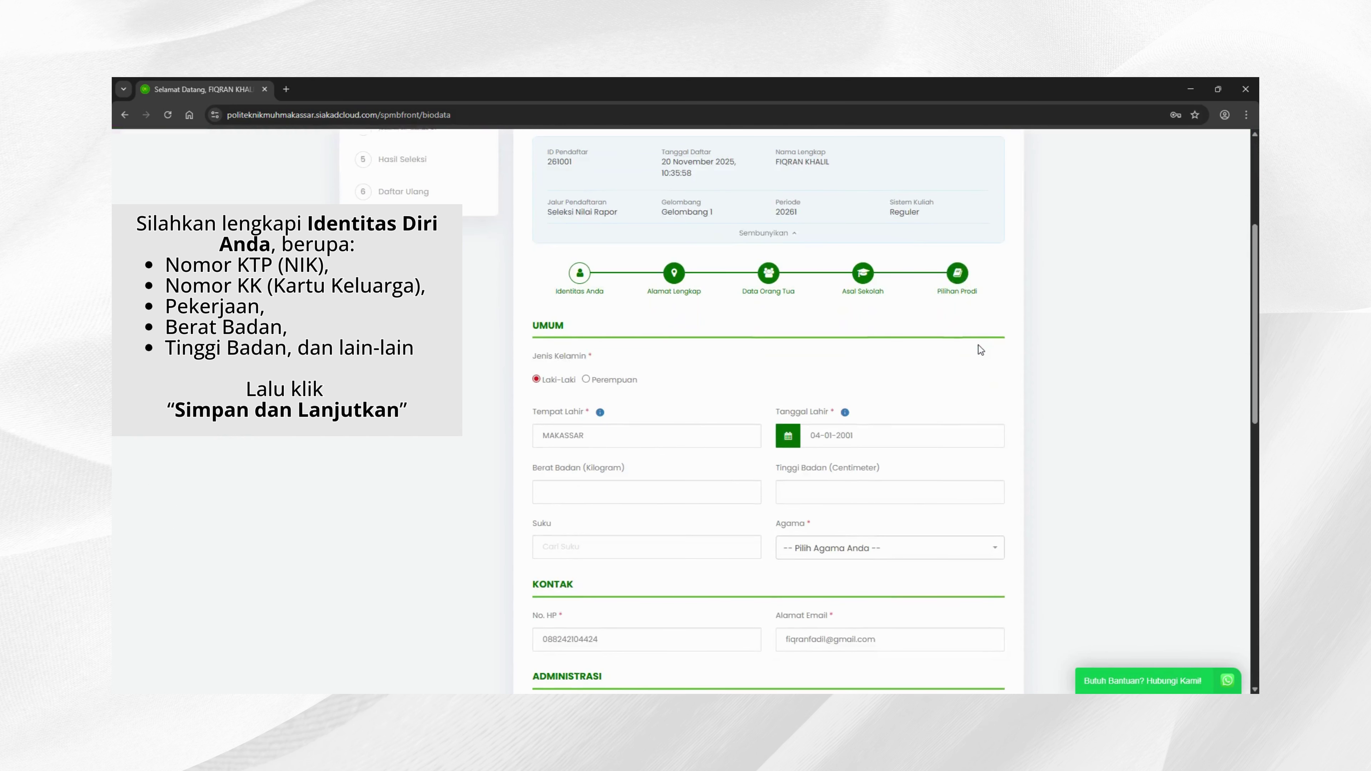
scroll(980, 349, "down", 2)
left_click(623, 372)
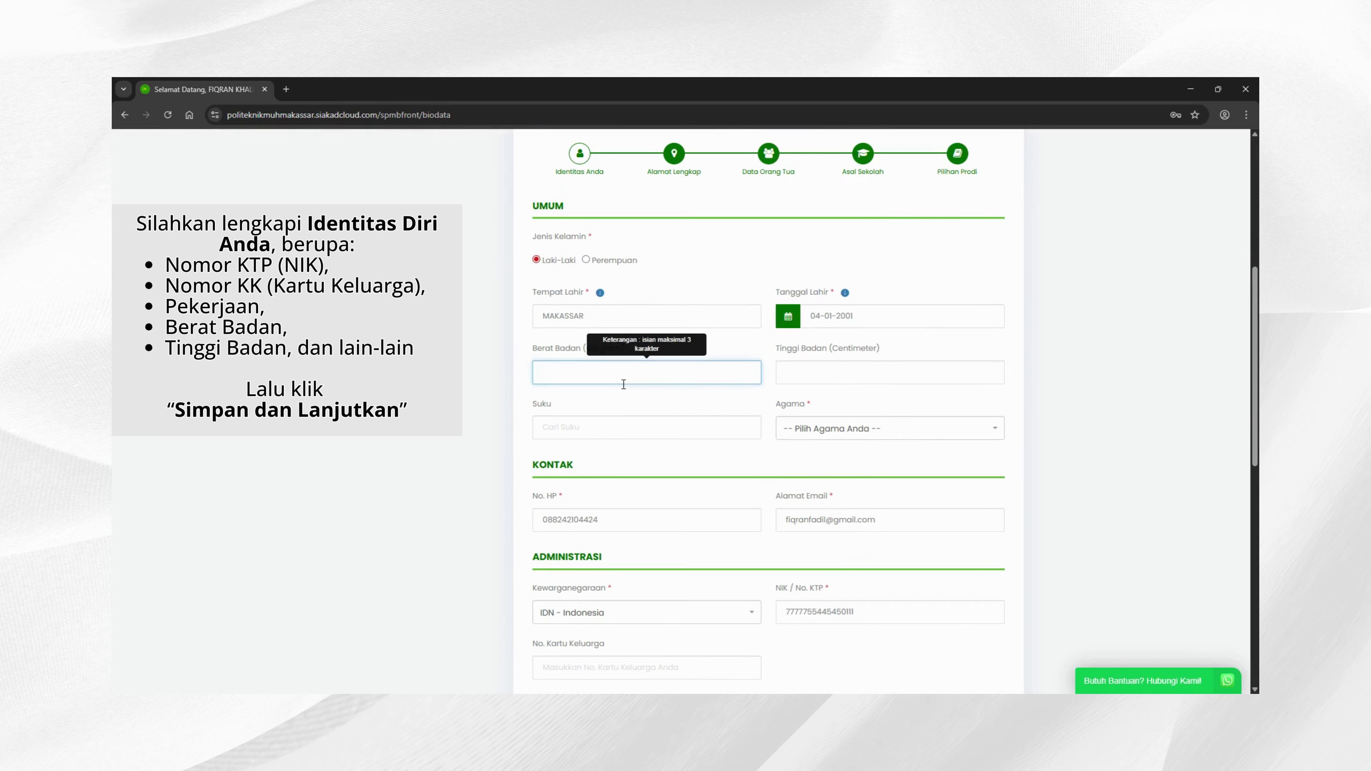
type("55")
left_click(806, 377)
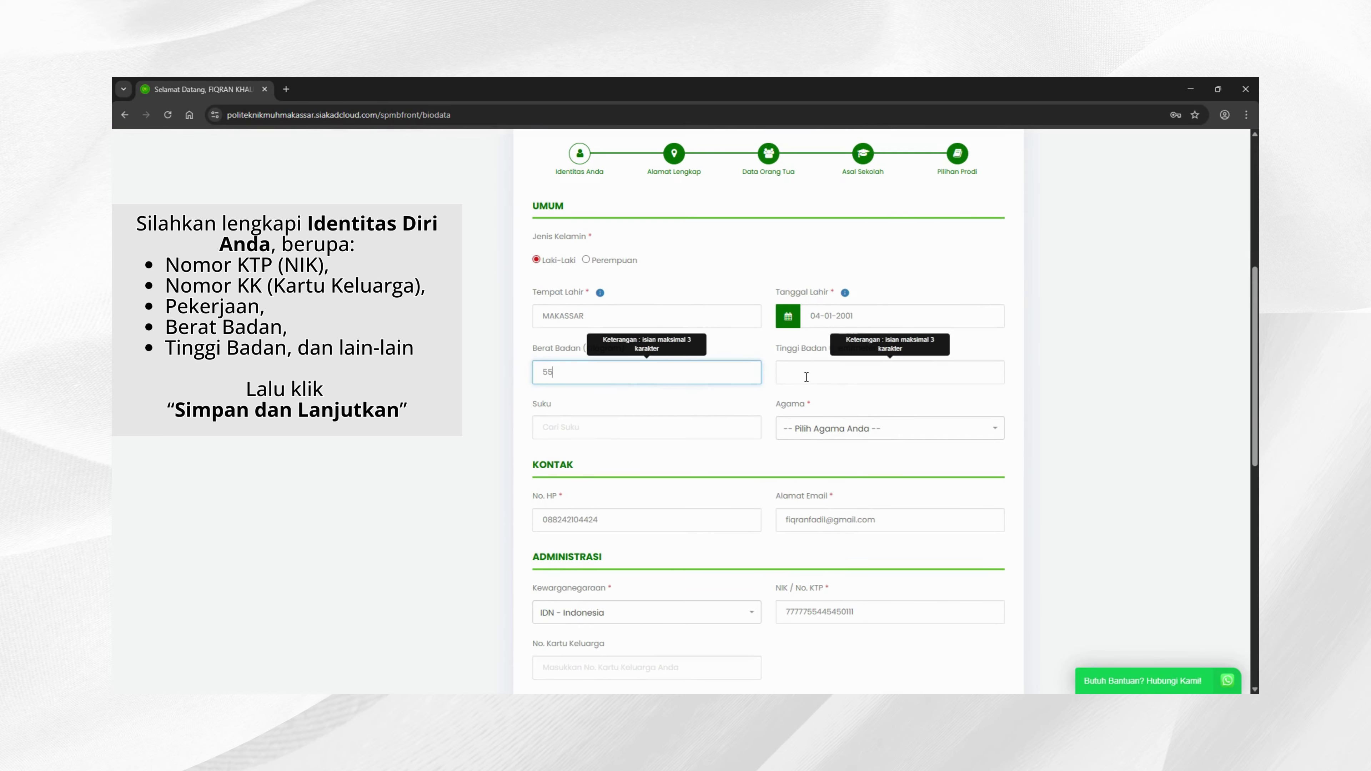
type("170")
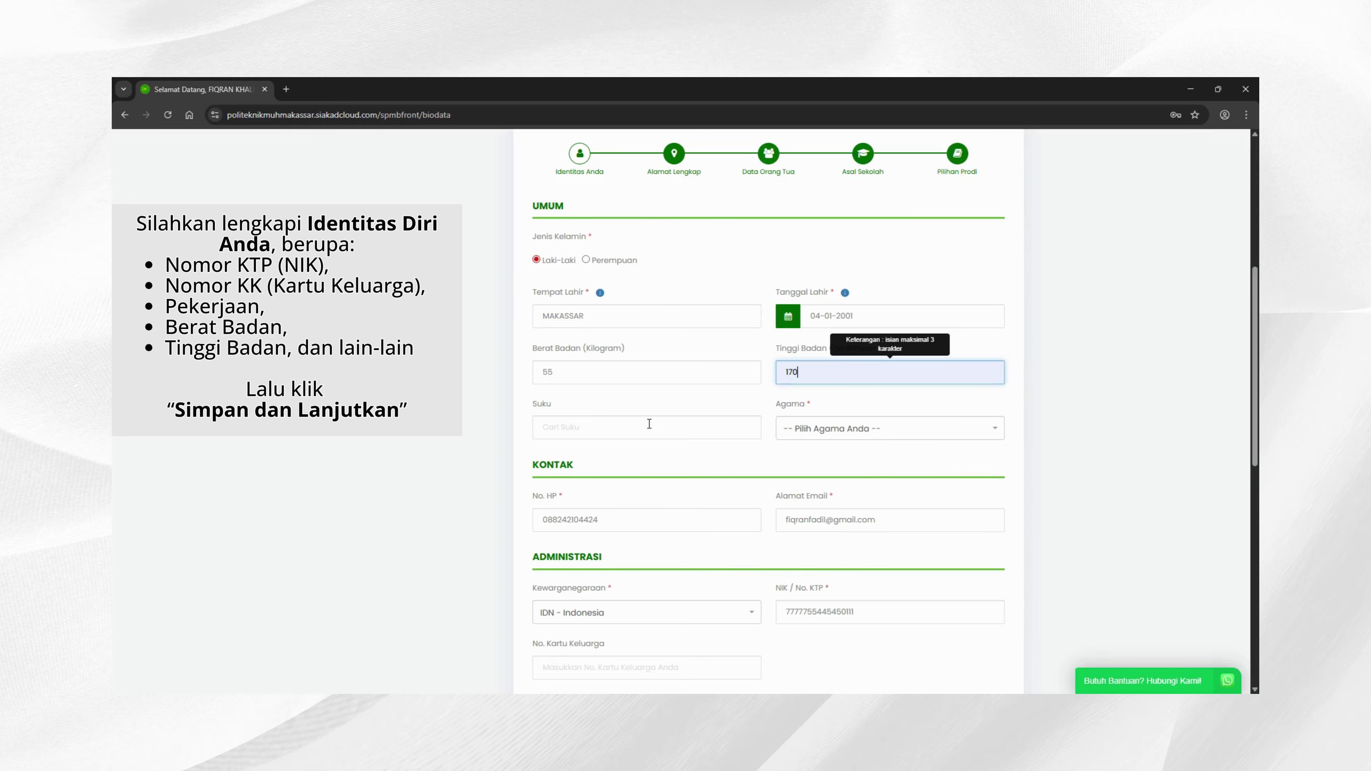
left_click(862, 432)
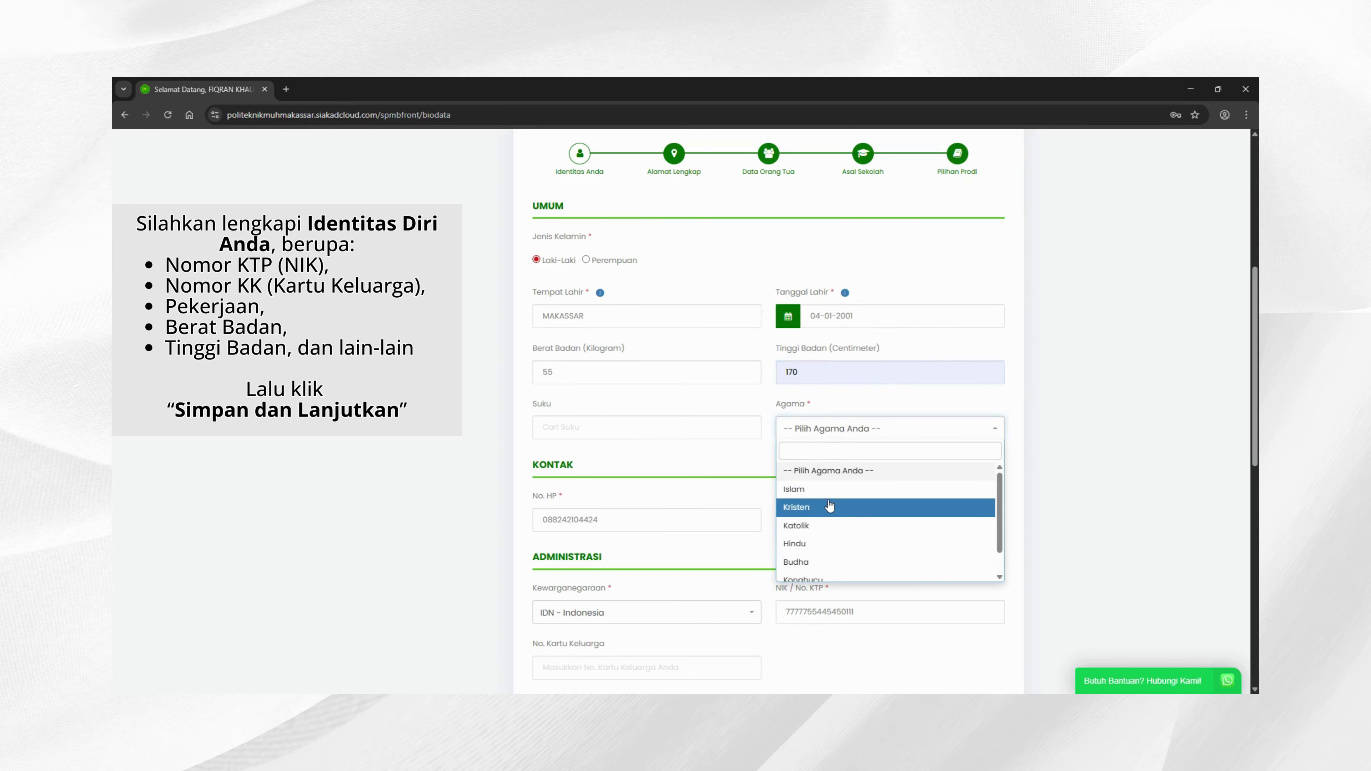
left_click(820, 489)
left_click(634, 438)
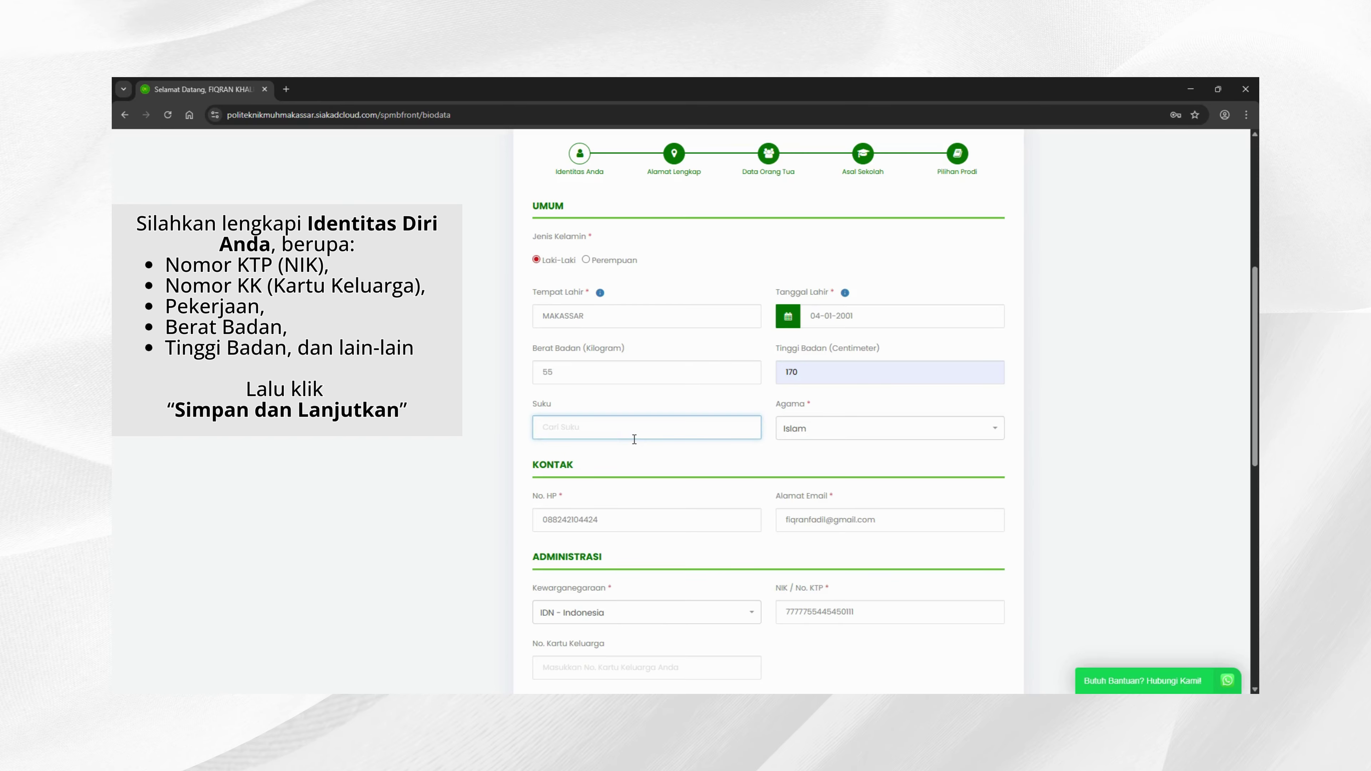
type("Makassar")
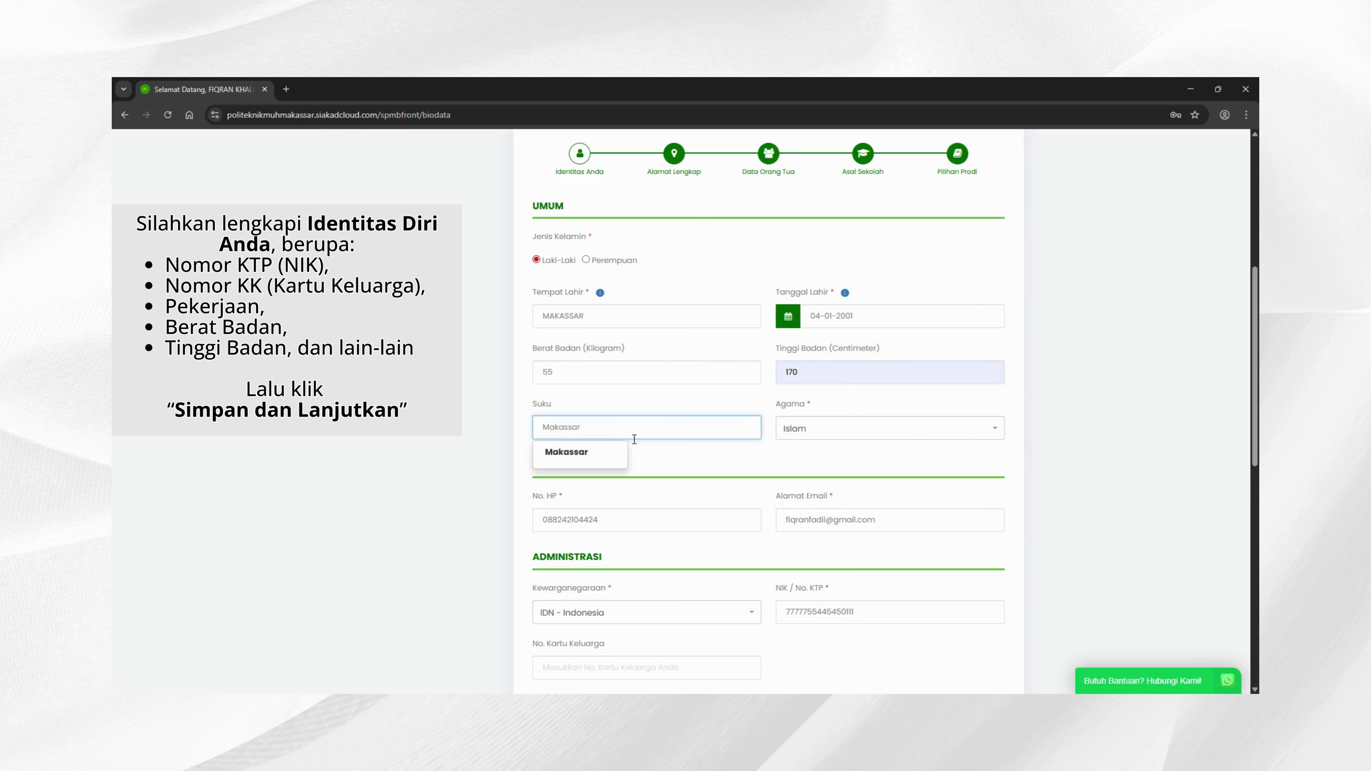
scroll(634, 440, "down", 2)
left_click(1177, 392)
scroll(920, 447, "down", 1)
scroll(920, 448, "down", 2)
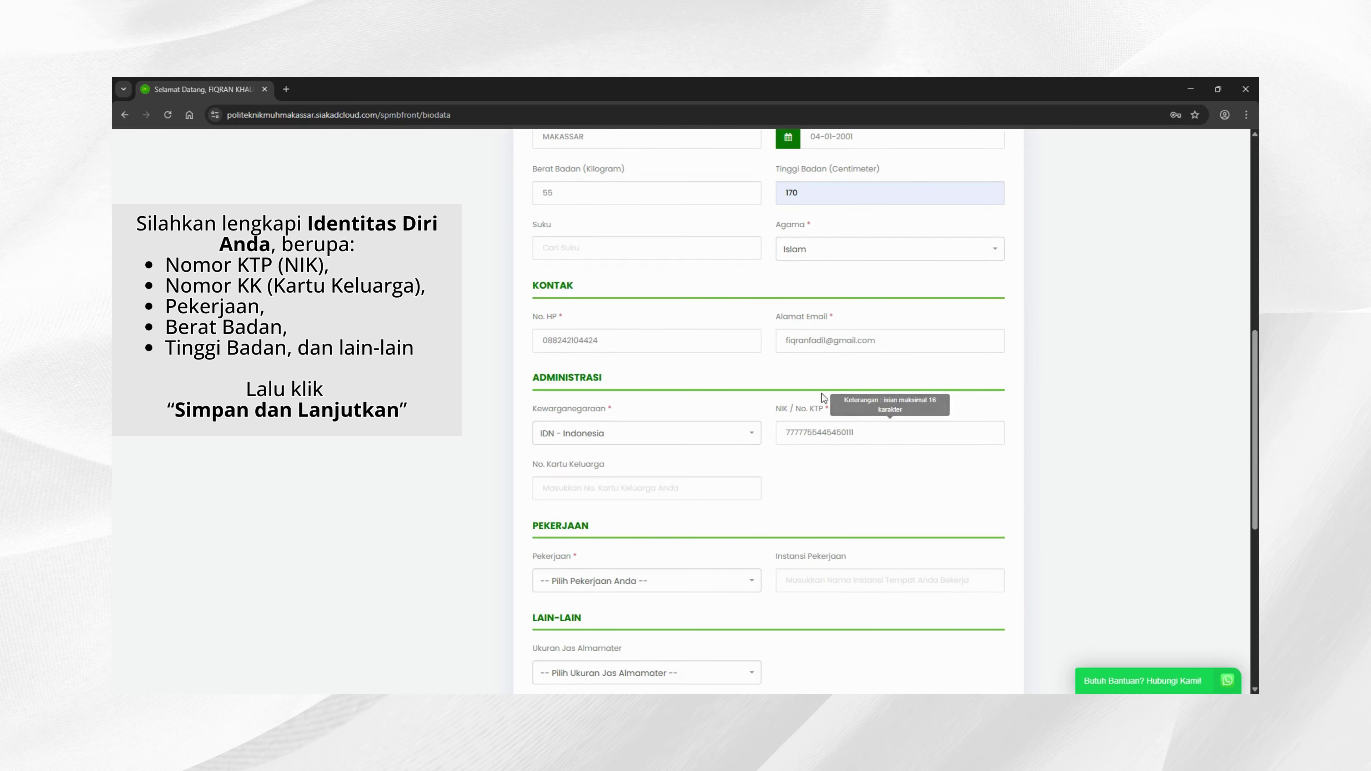
Step: Enter the family card number, occupation Pelajar and jacket size L, then save the identity data
left_click(657, 433)
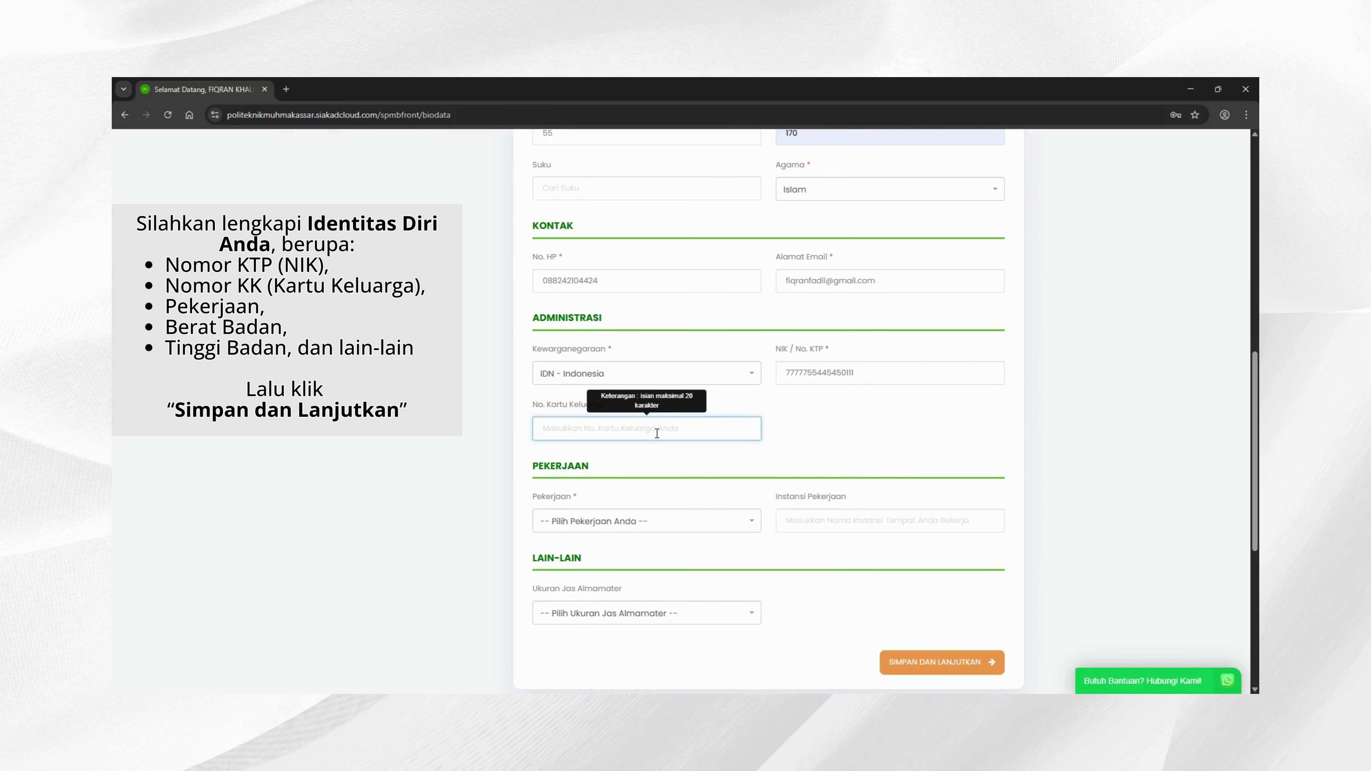
scroll(656, 434, "down", 4)
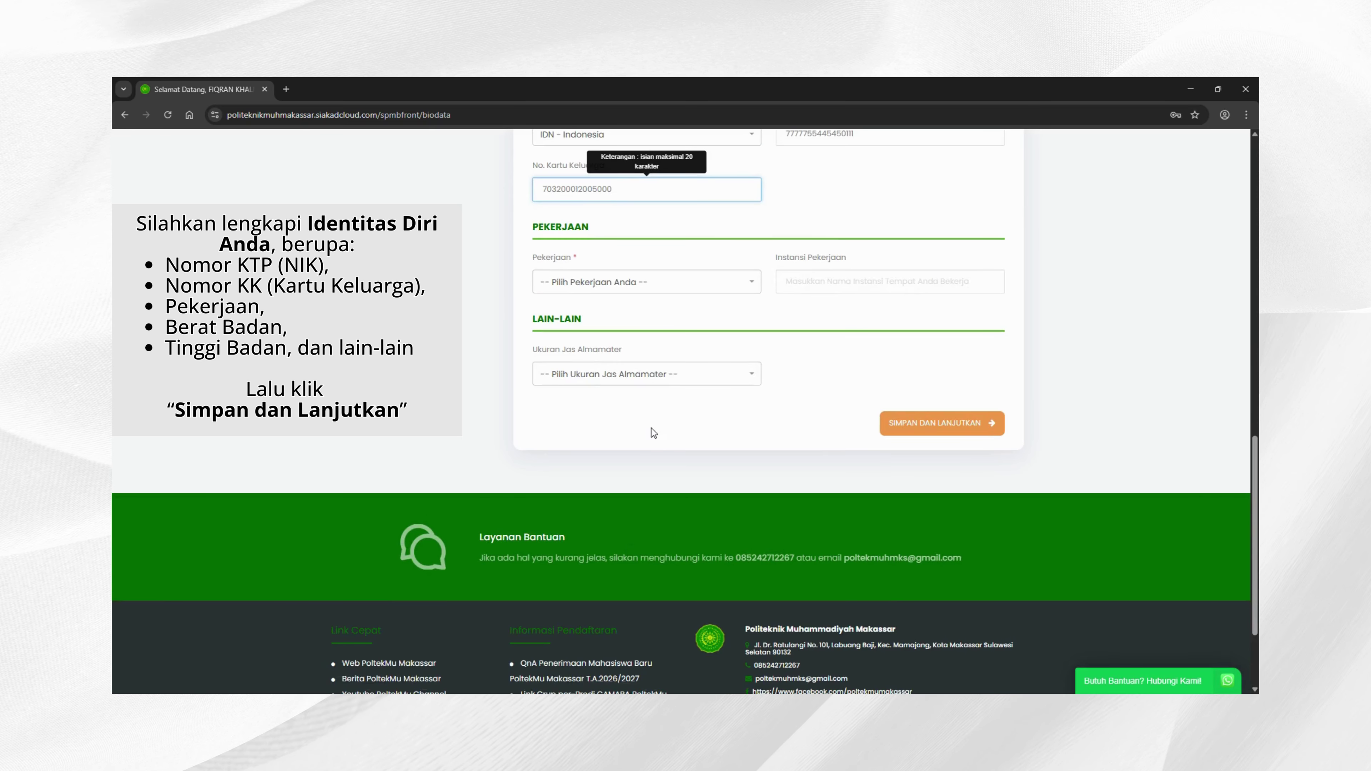
left_click(608, 325)
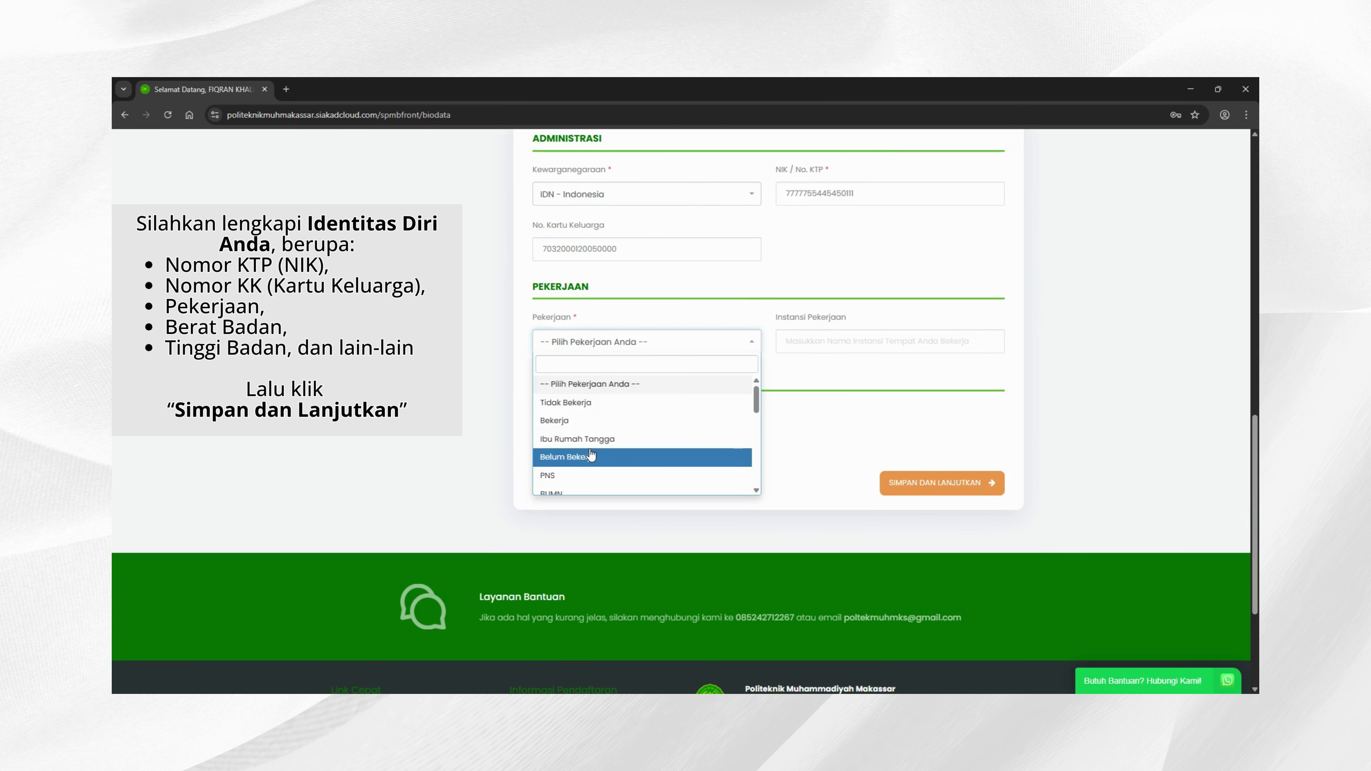
scroll(591, 455, "down", 1)
scroll(591, 454, "down", 1)
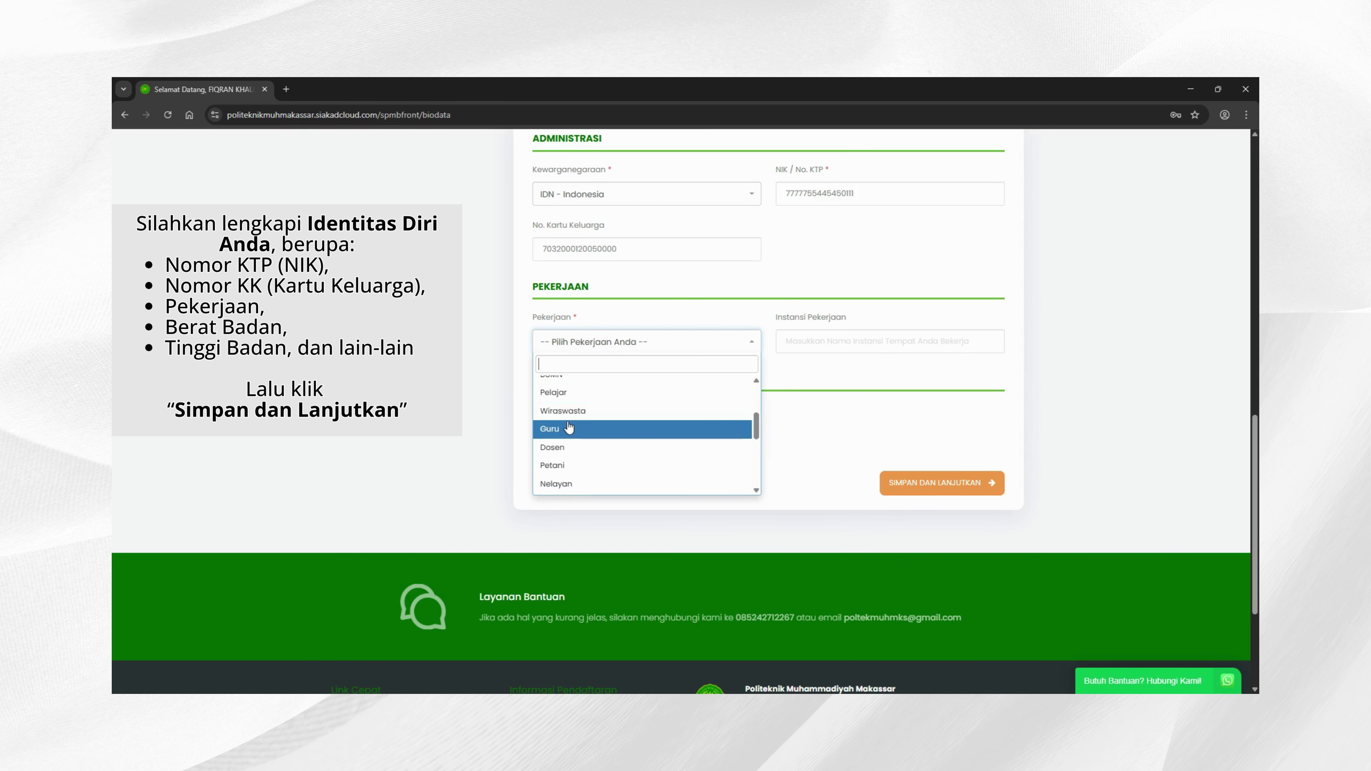
left_click(573, 401)
left_click(595, 445)
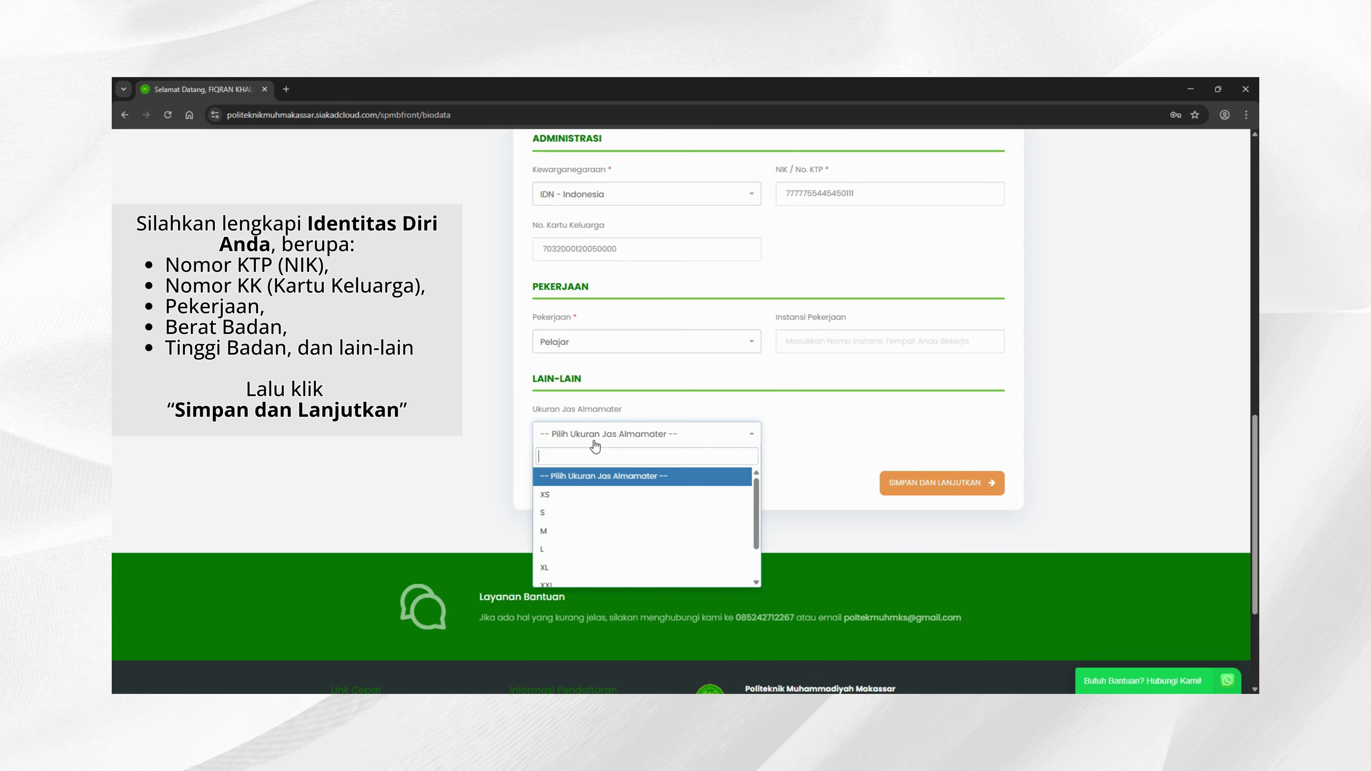
left_click(563, 542)
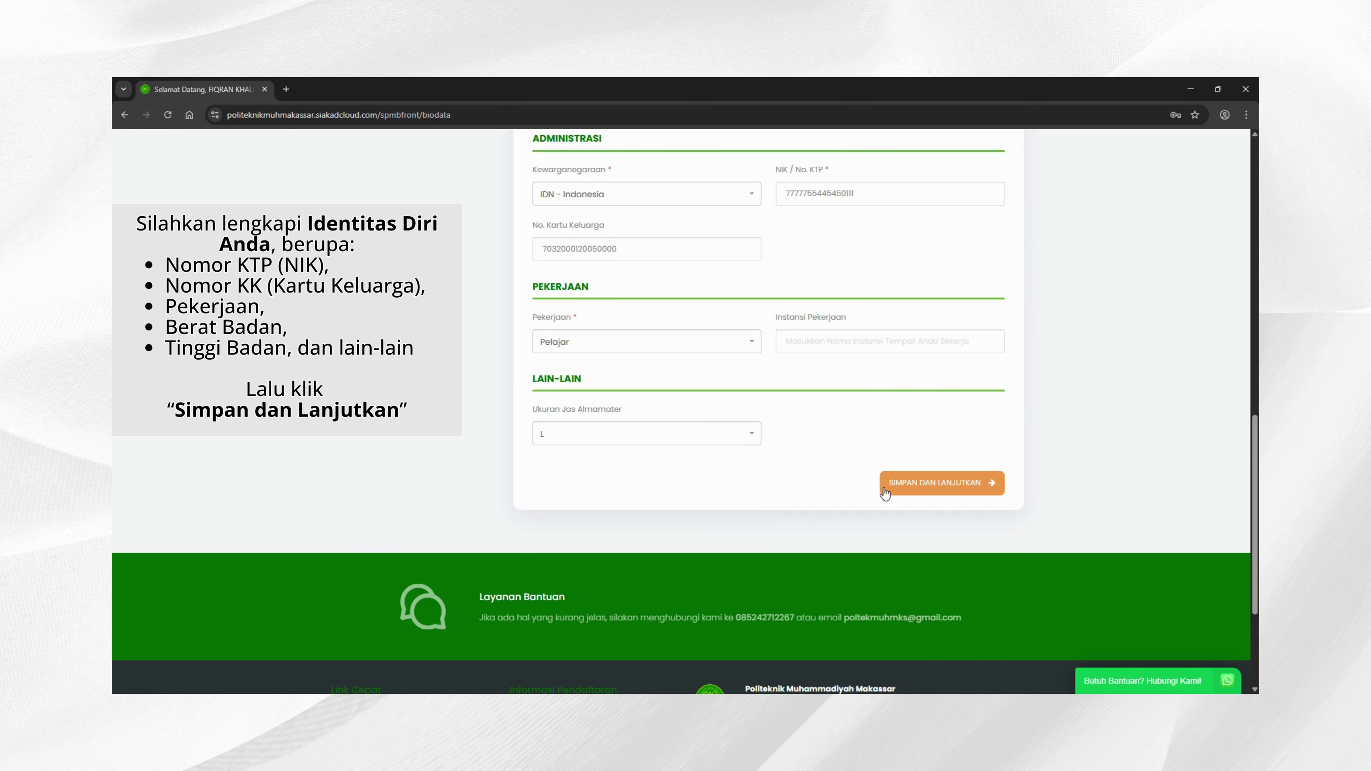
left_click(930, 489)
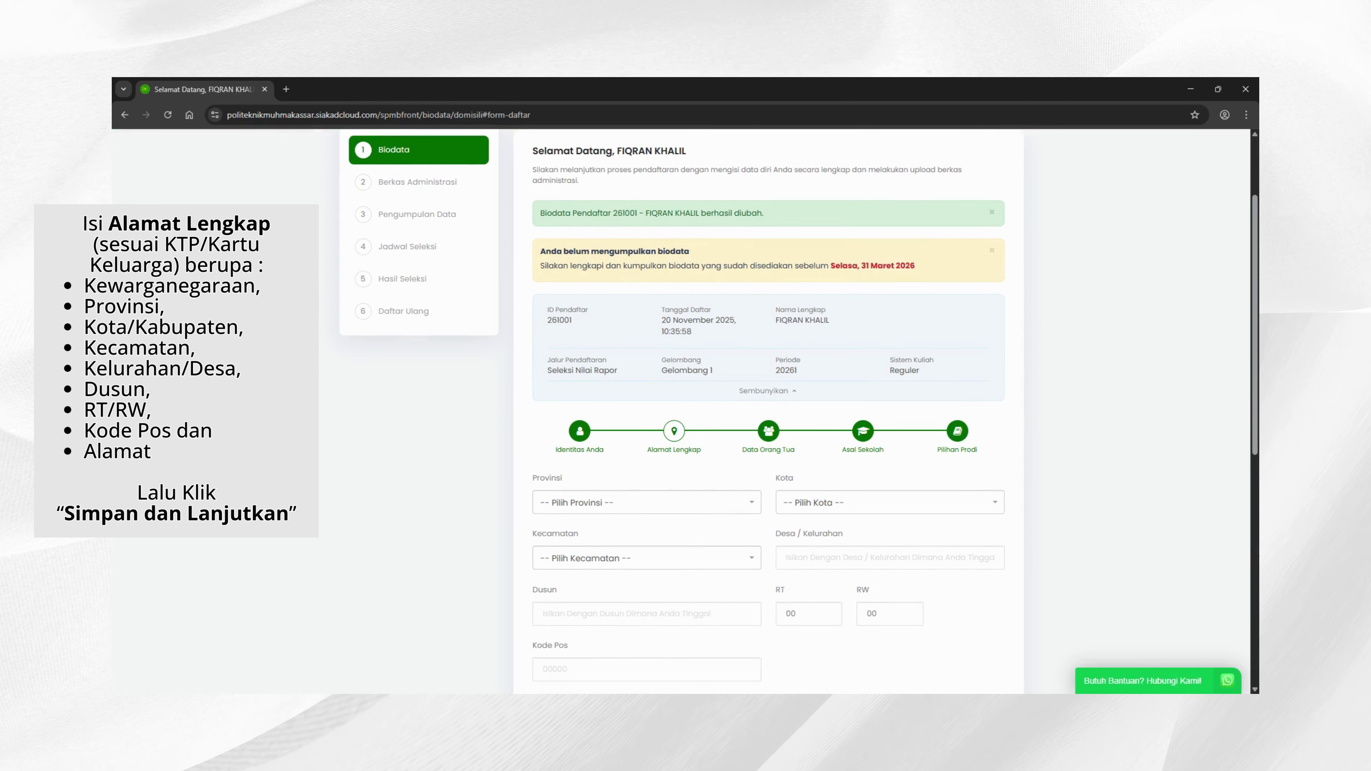
Step: Set province SULAWESI SELATAN, city KOTA MAKASSAR, district RAPPOCINI, and enter the village name
left_click(712, 510)
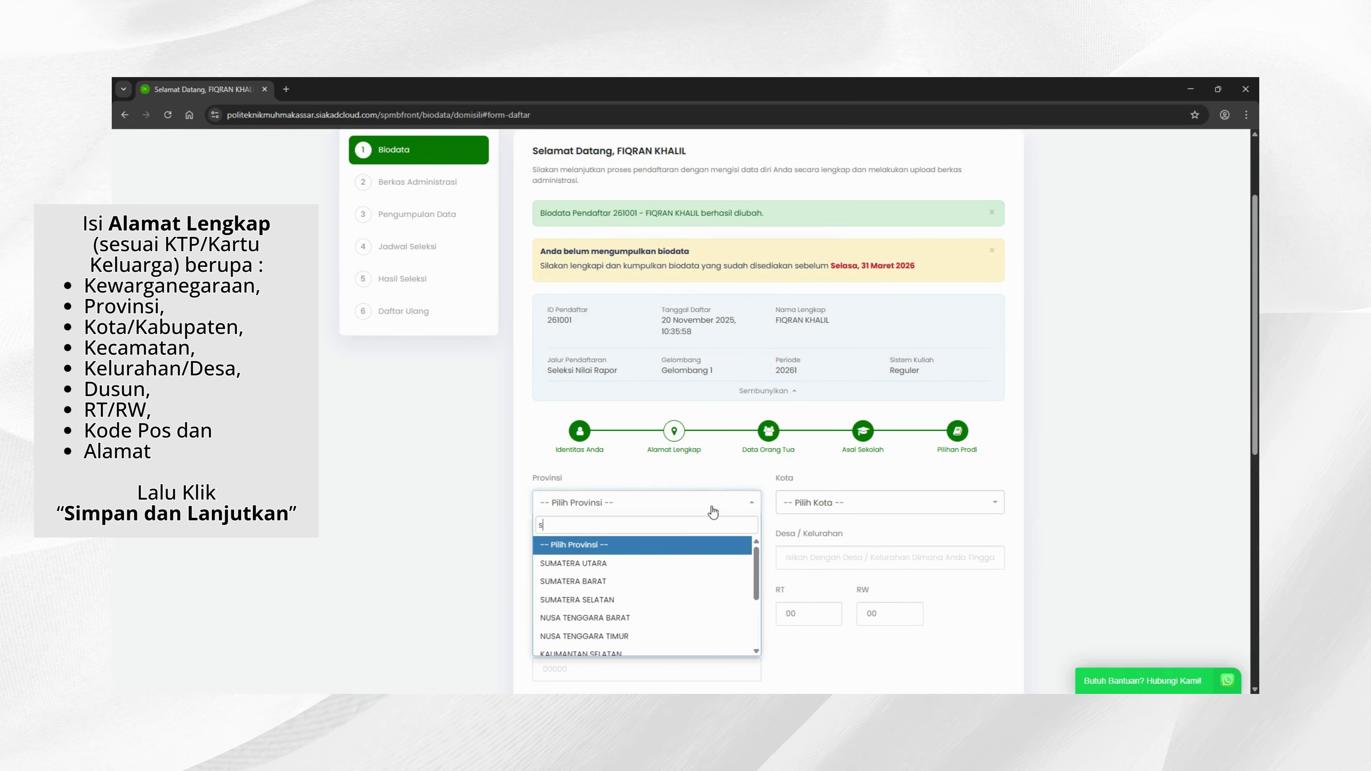
type("sul")
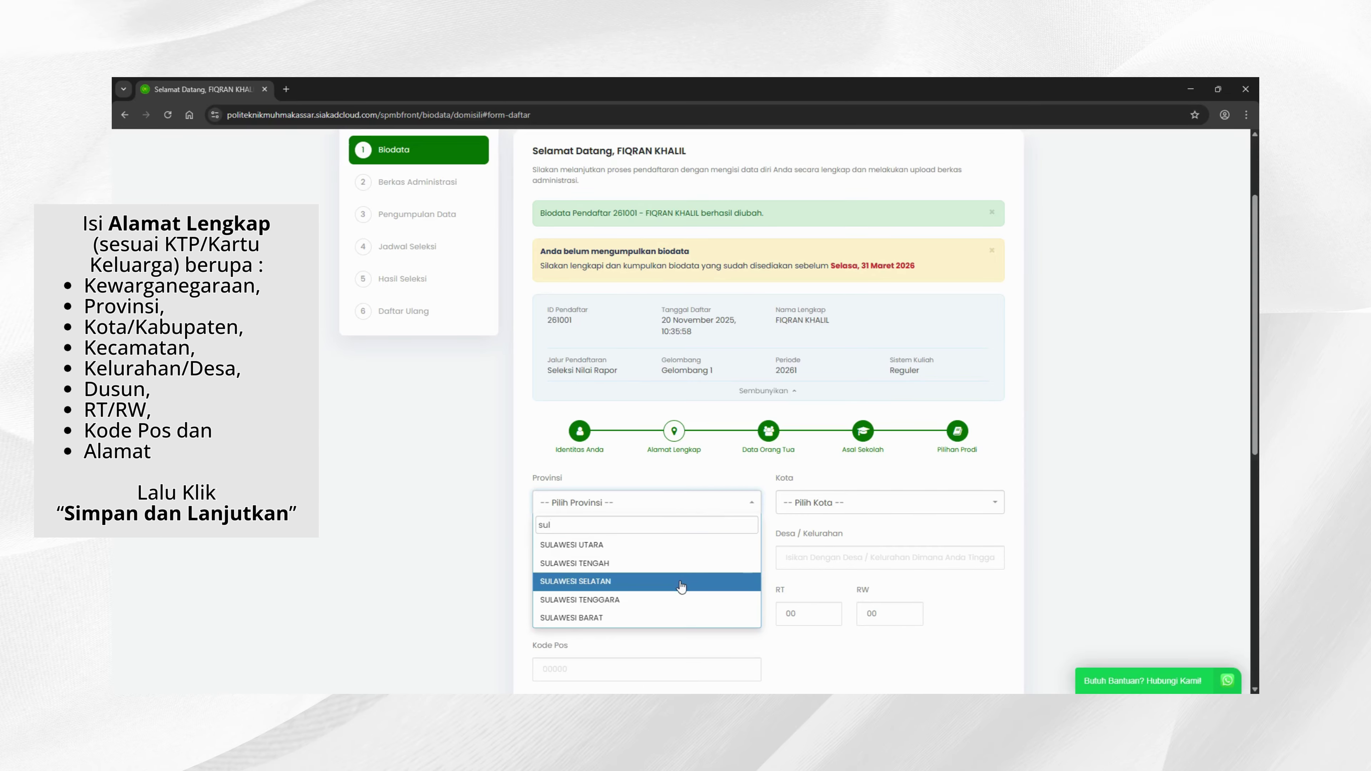
left_click(678, 582)
left_click(834, 505)
type("maka")
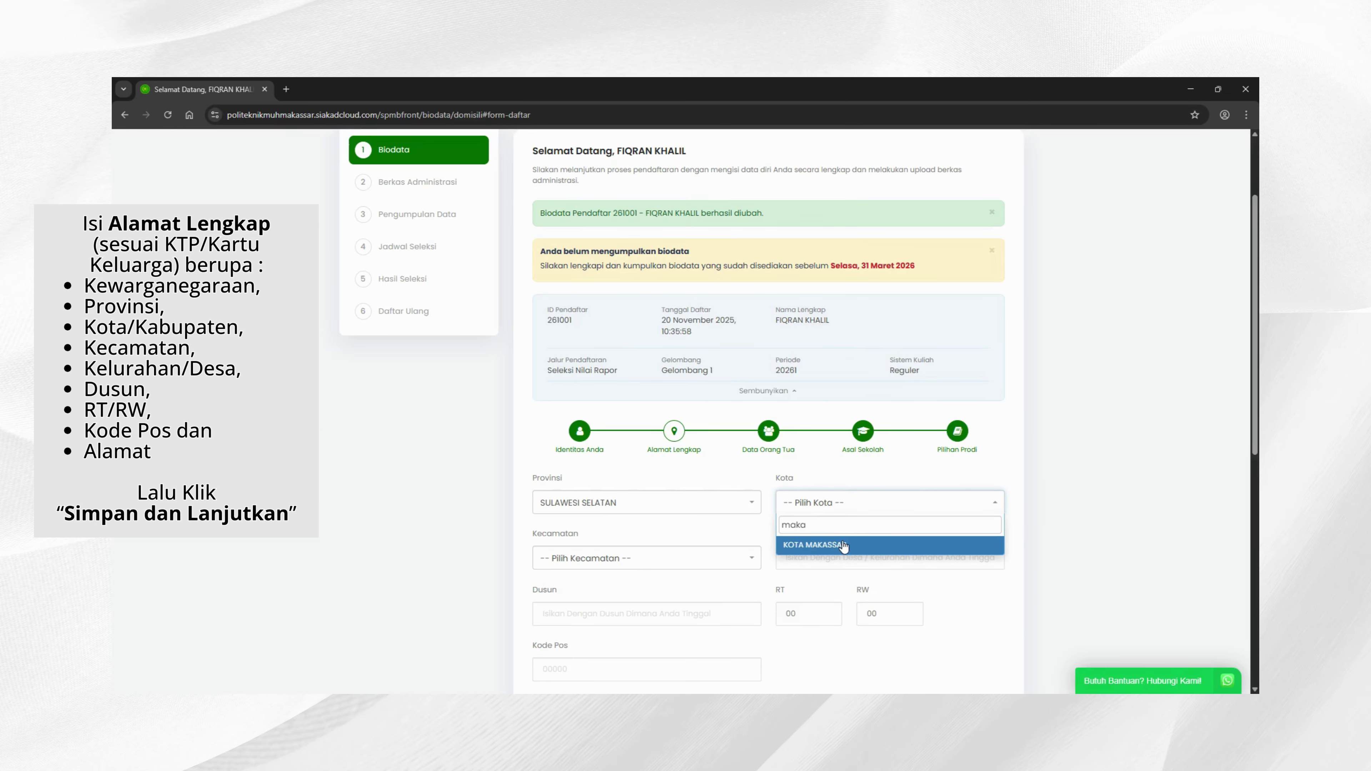
key("Return")
left_click(667, 565)
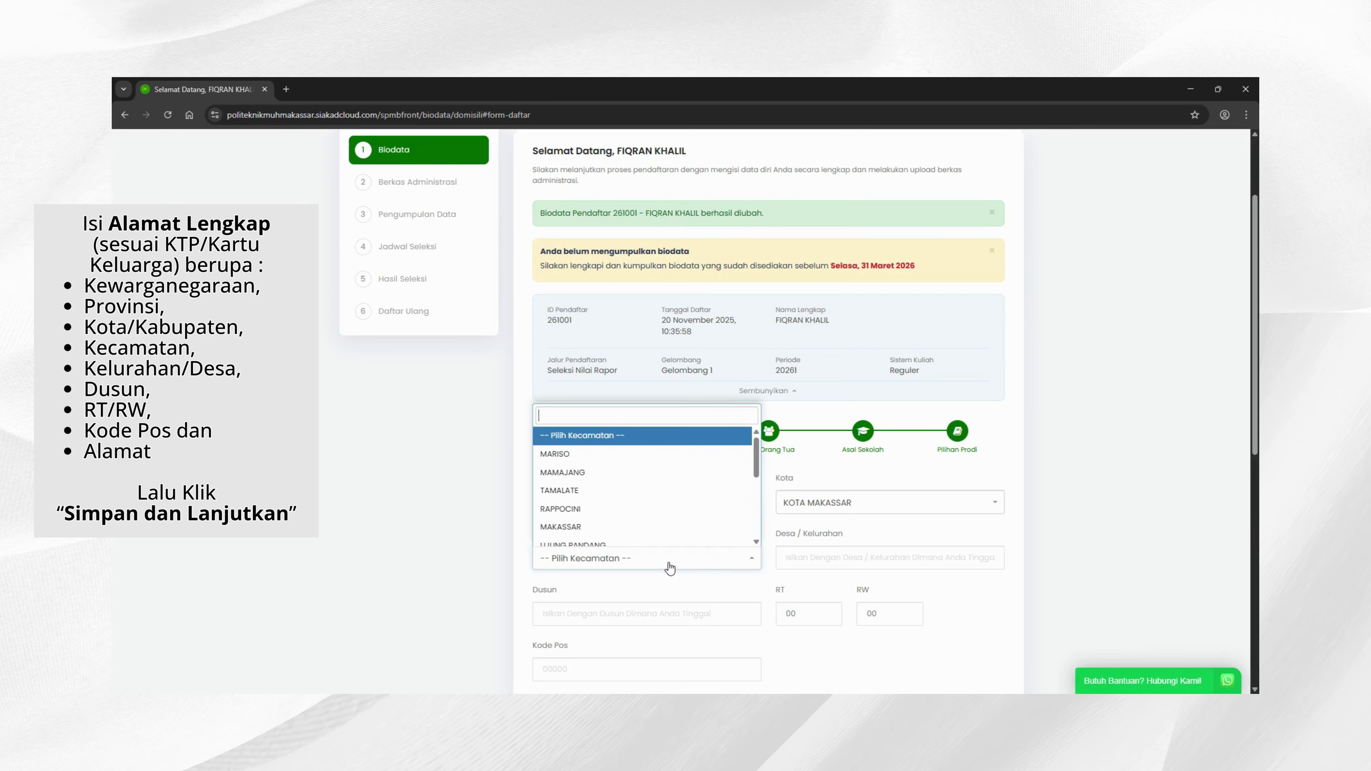
left_click(589, 511)
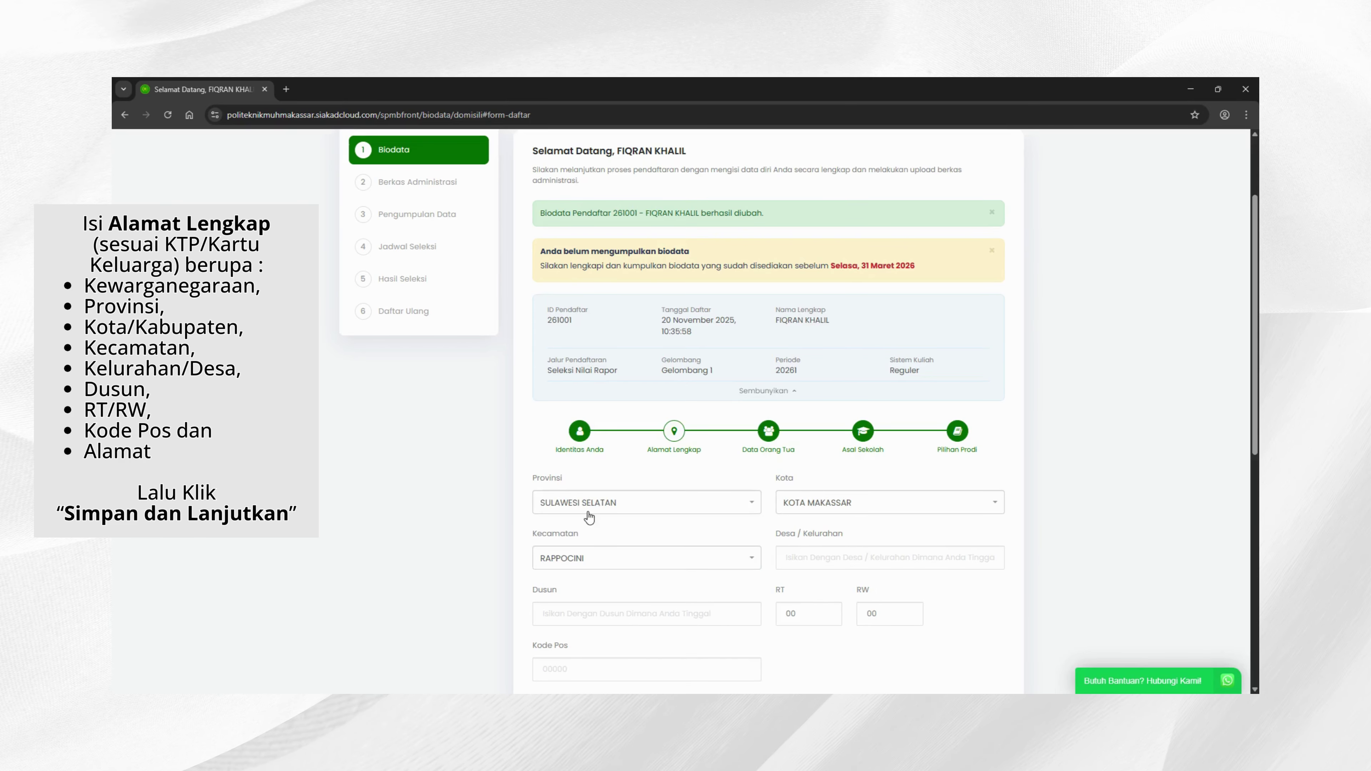
left_click(827, 558)
type("Jalan Si")
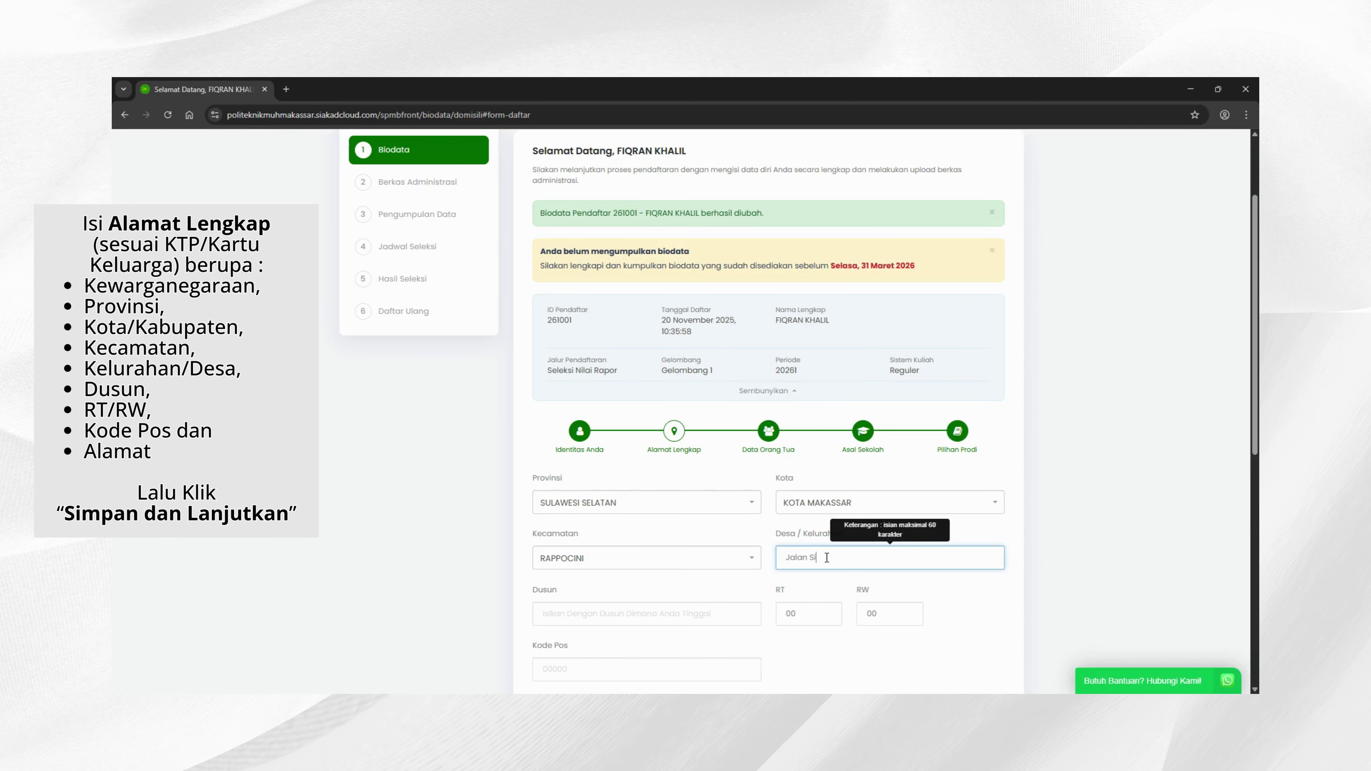
key("BackSpace")
key("BackSpace")
key("BackSpace")
key("BackSpace")
type("Bonto Biraeng")
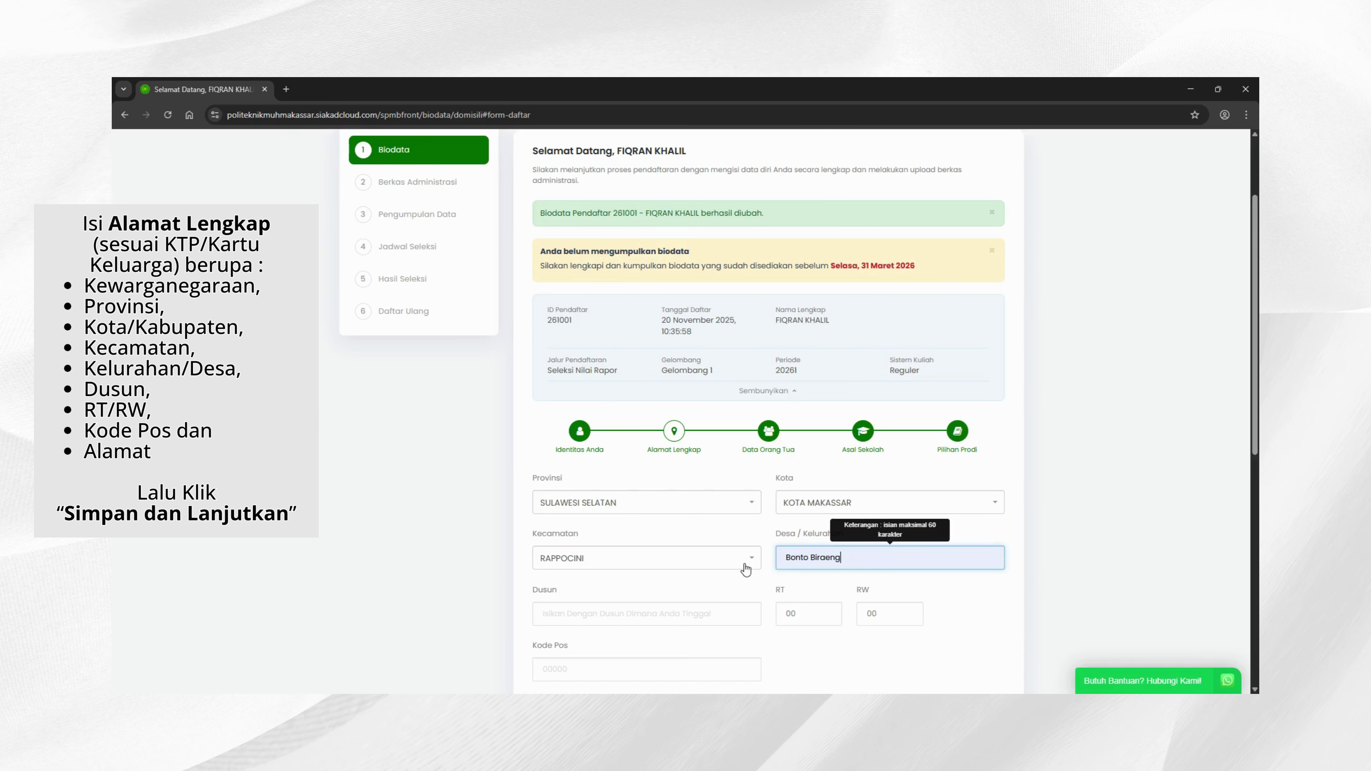
Step: Fill in the RT and RW numbers, postal code, and street address
scroll(823, 597, "down", 2)
left_click(806, 496)
type("001")
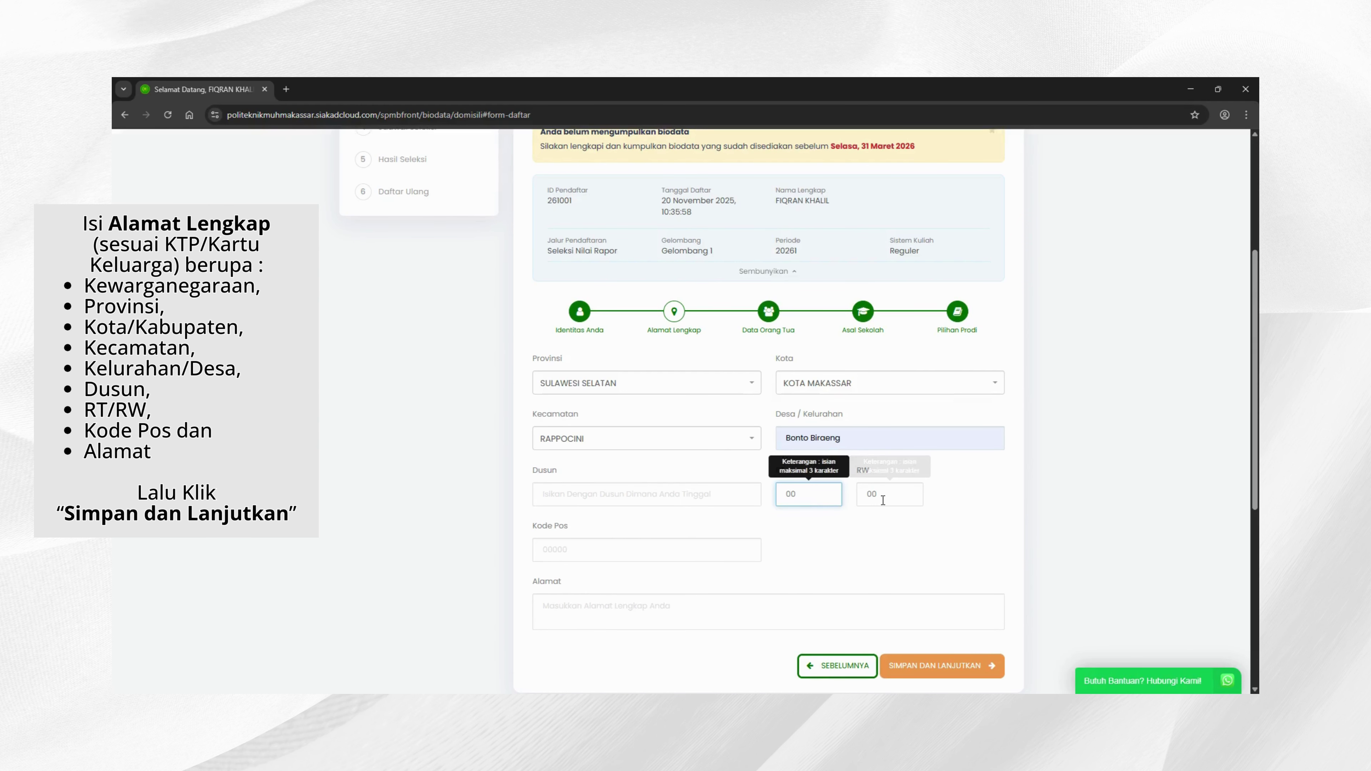
left_click(898, 500)
type("003")
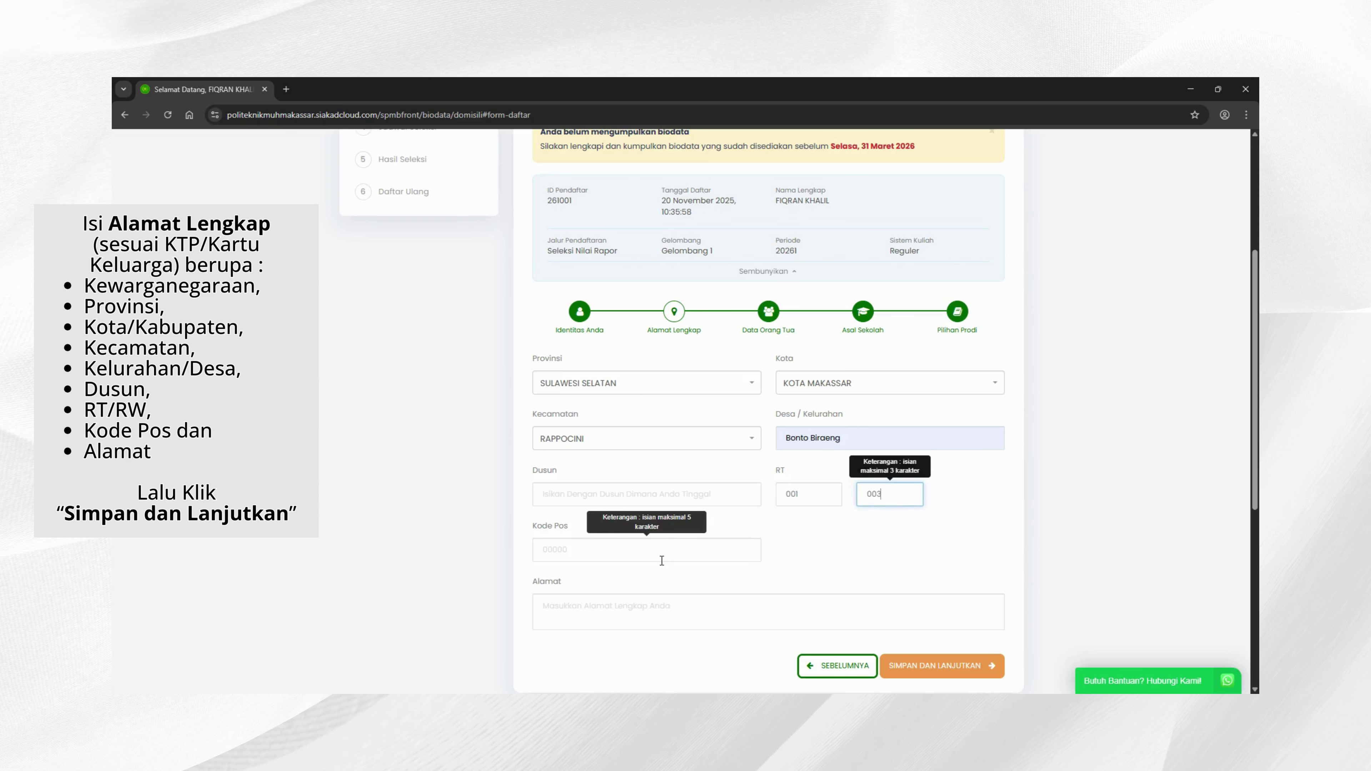
left_click(655, 559)
type("09941")
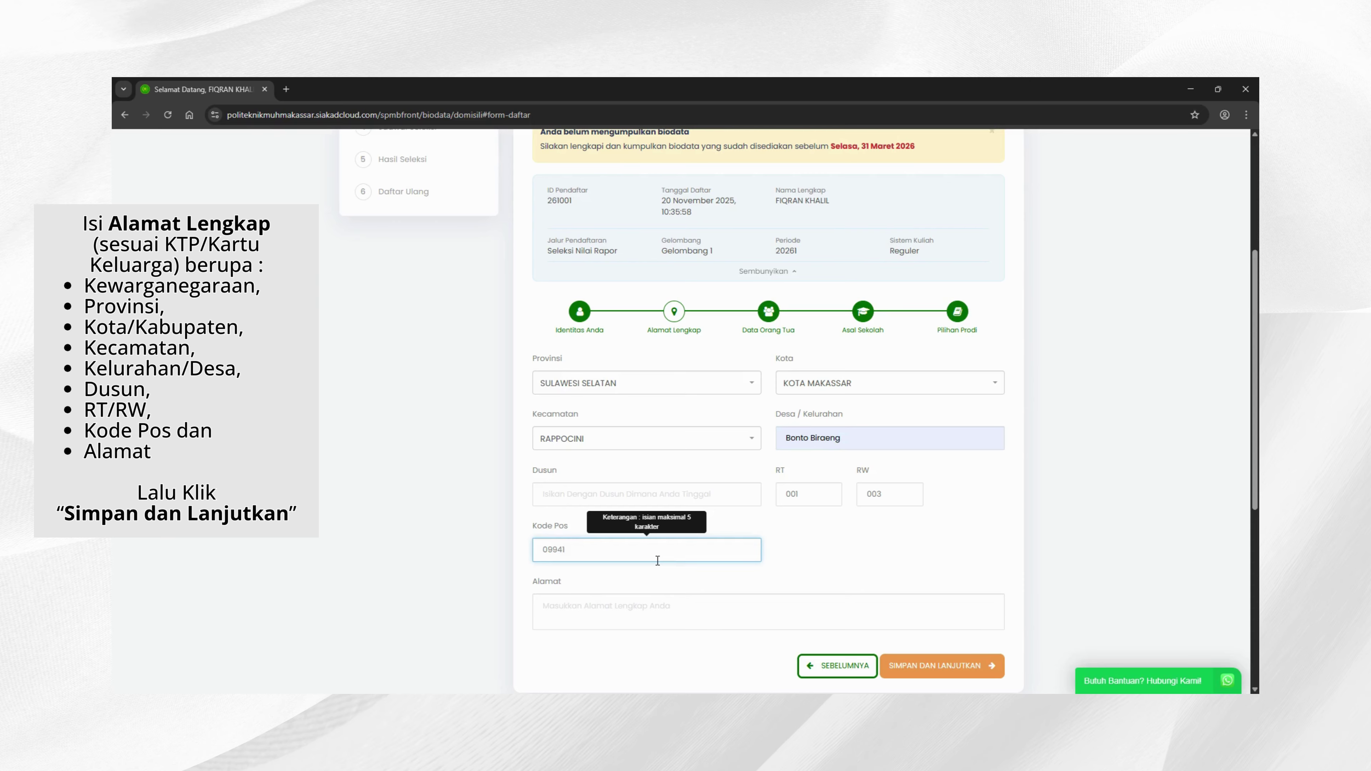
scroll(652, 560, "down", 4)
left_click(591, 380)
scroll(594, 385, "up", 3)
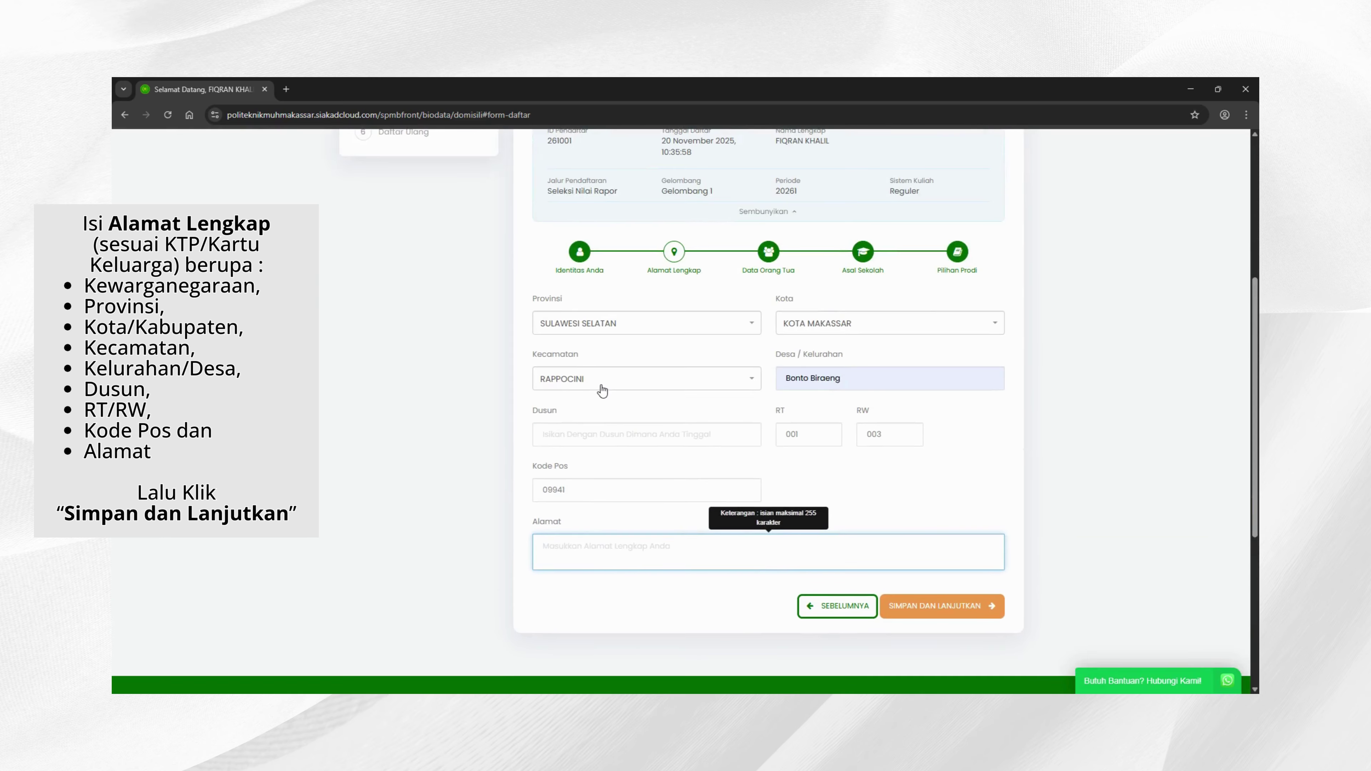
Step: Save the address data, then enter the mother's maiden name and NIK in Data Ibu
left_click(940, 605)
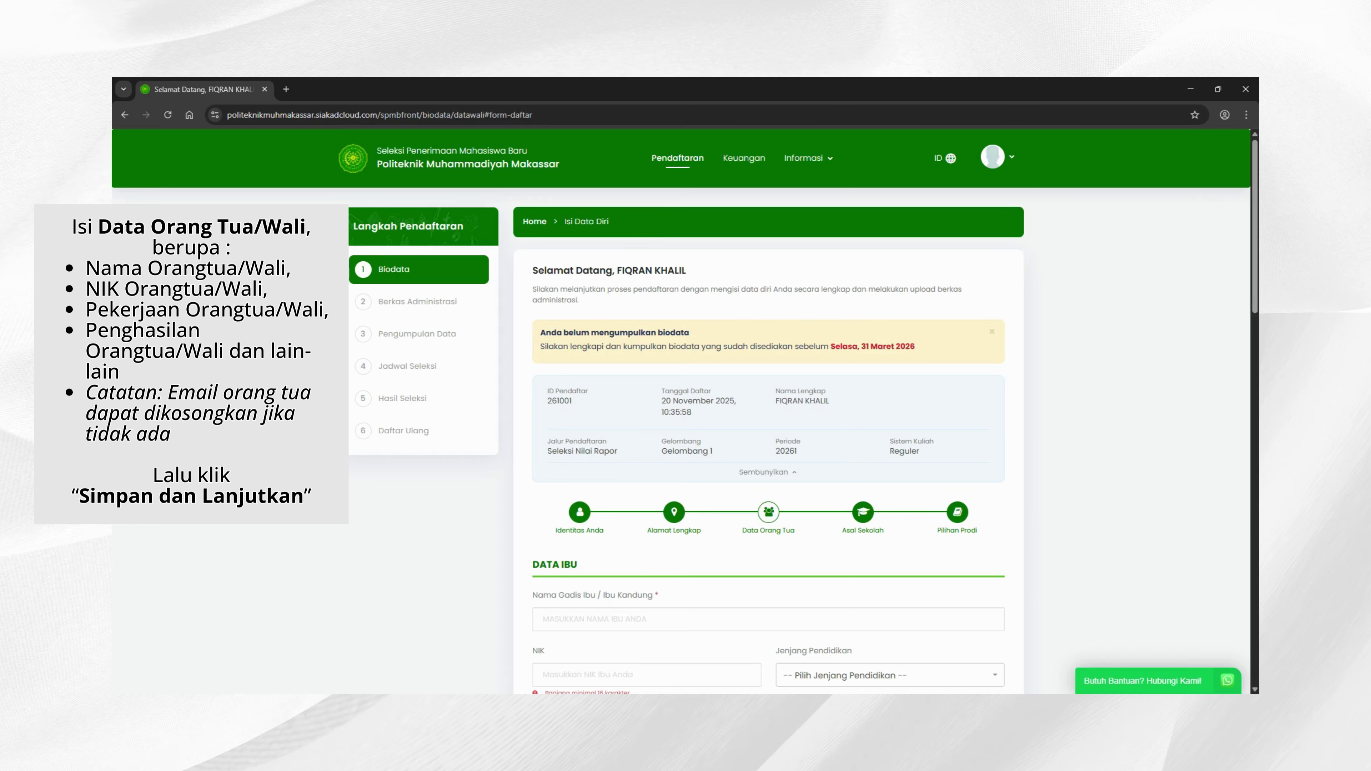
scroll(573, 618, "down", 4)
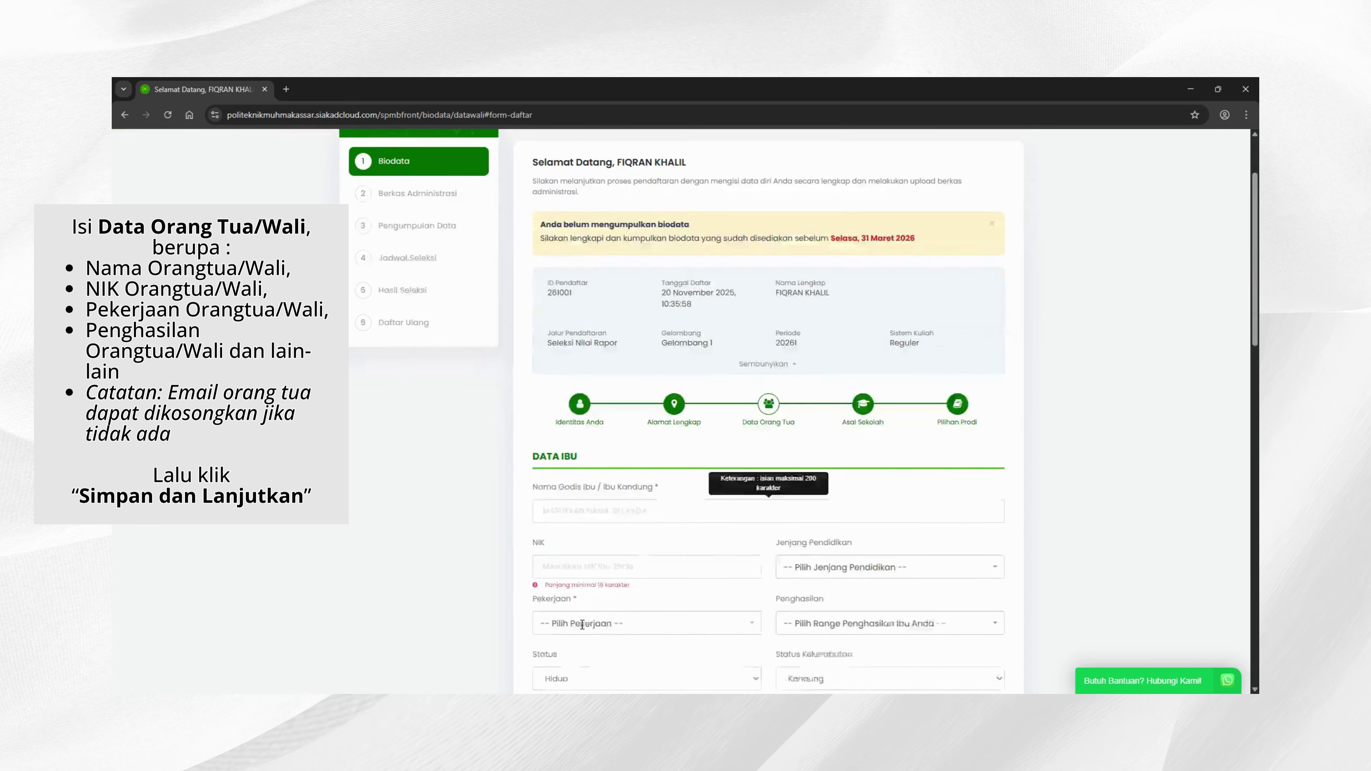
left_click(574, 380)
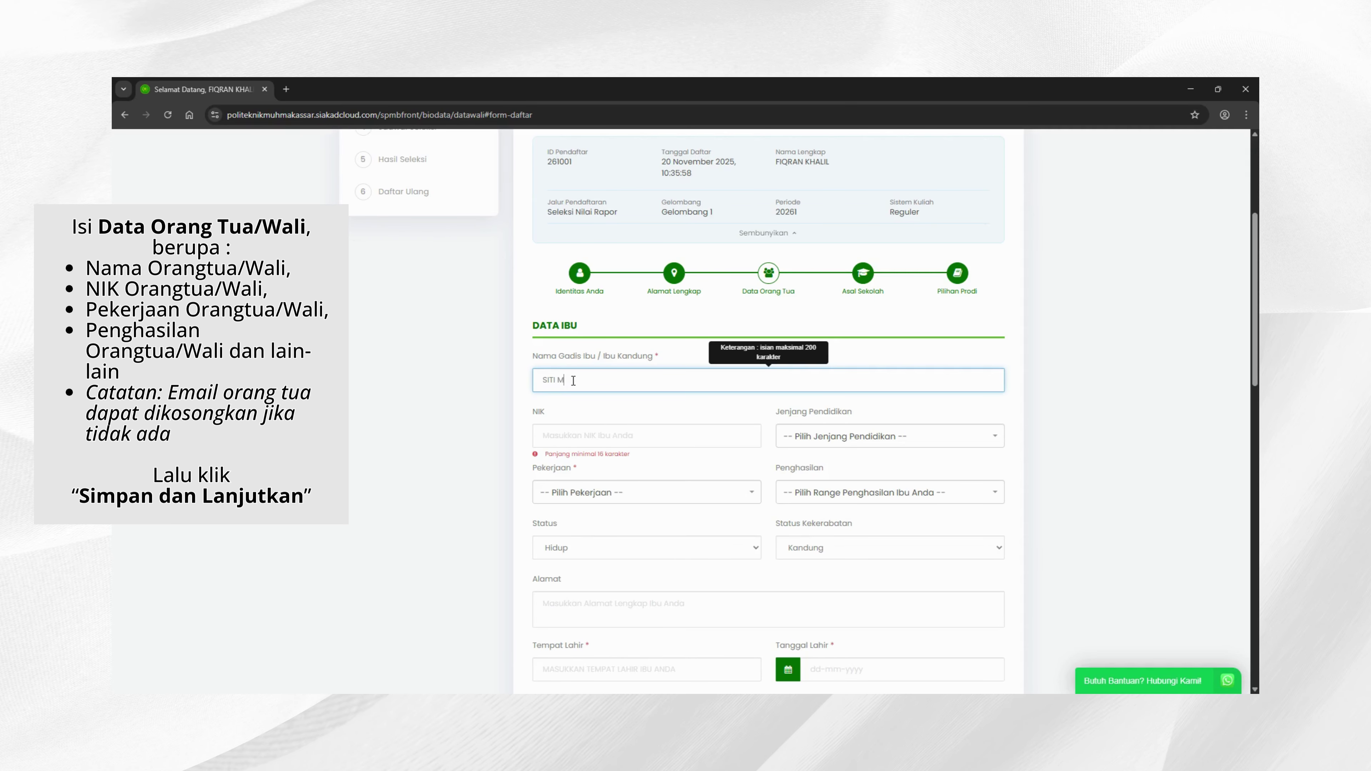
left_click(590, 439)
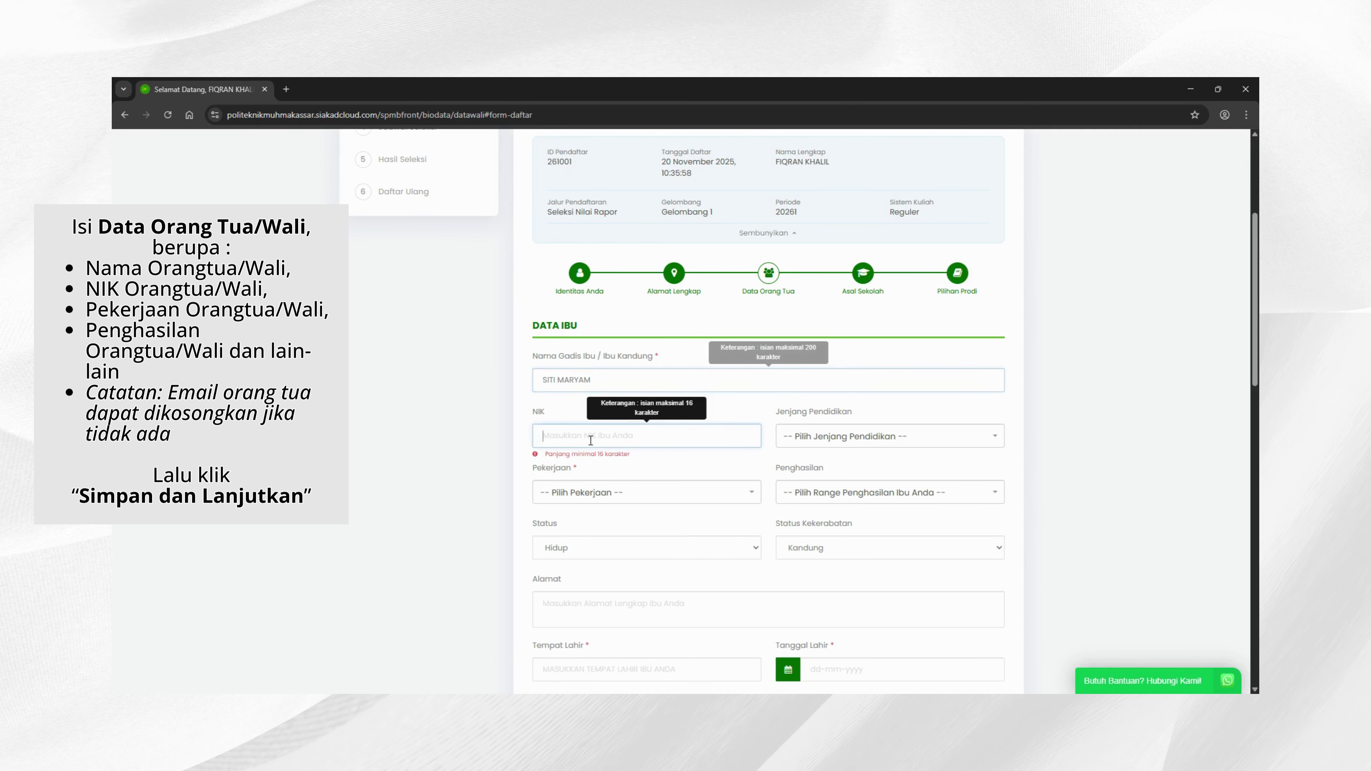
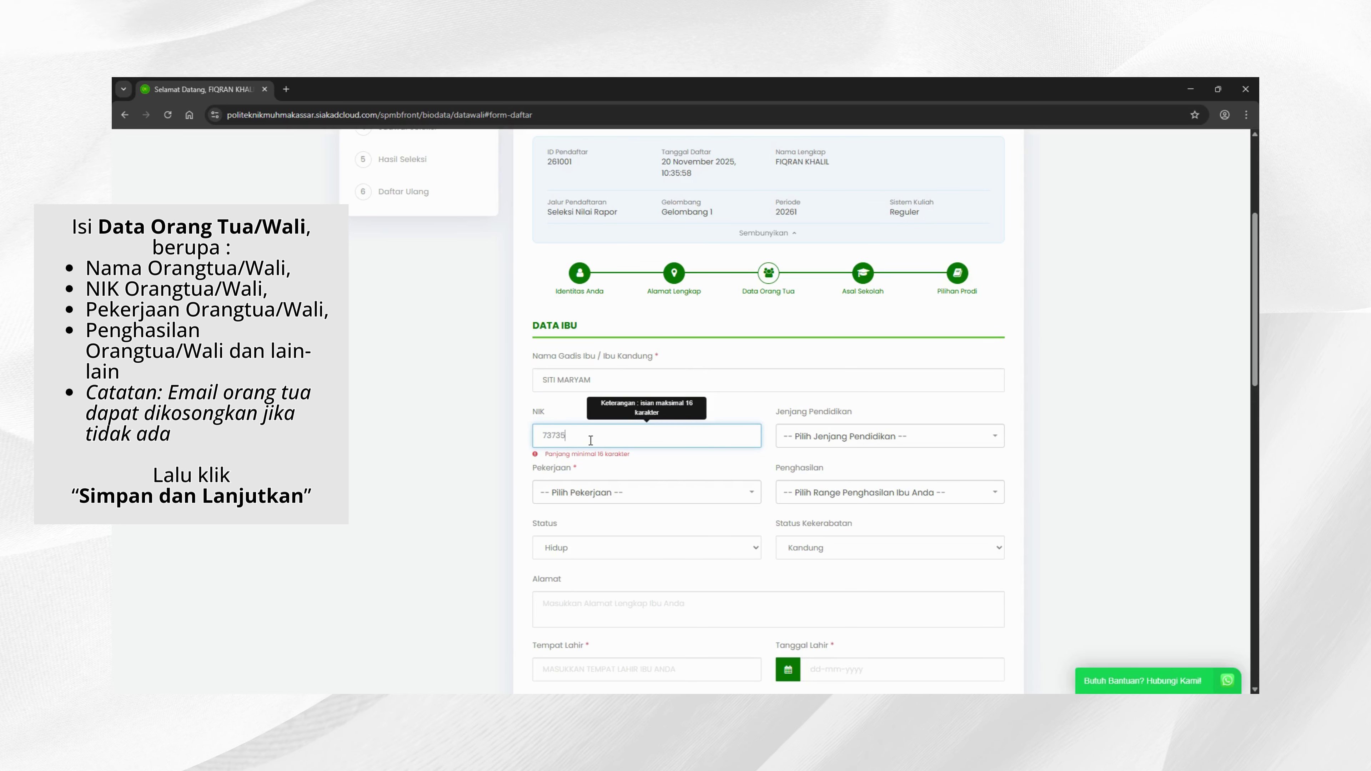
Step: Set the mother's education to S1 - Strata 1, occupation Ibu Rumah Tangga, income Tanpa Penghasilan
left_click(928, 442)
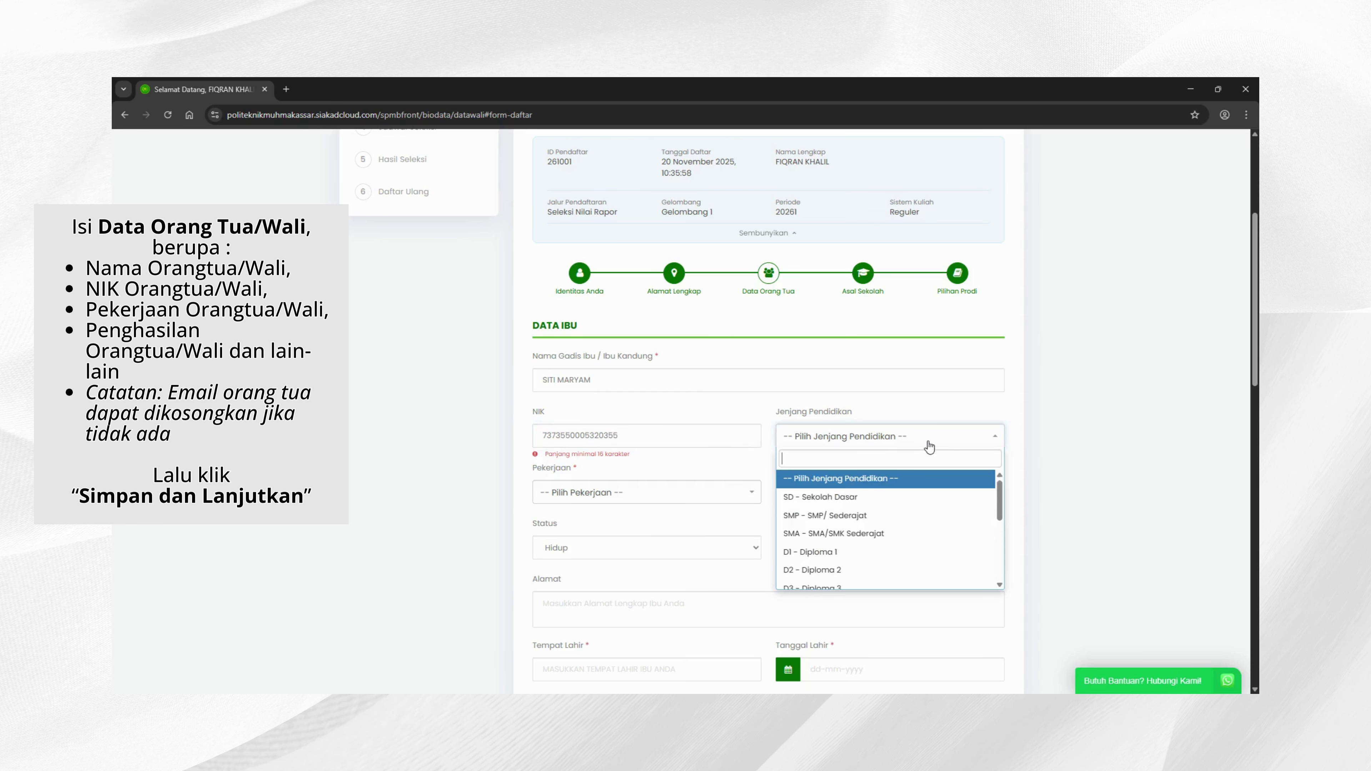
scroll(845, 544, "down", 2)
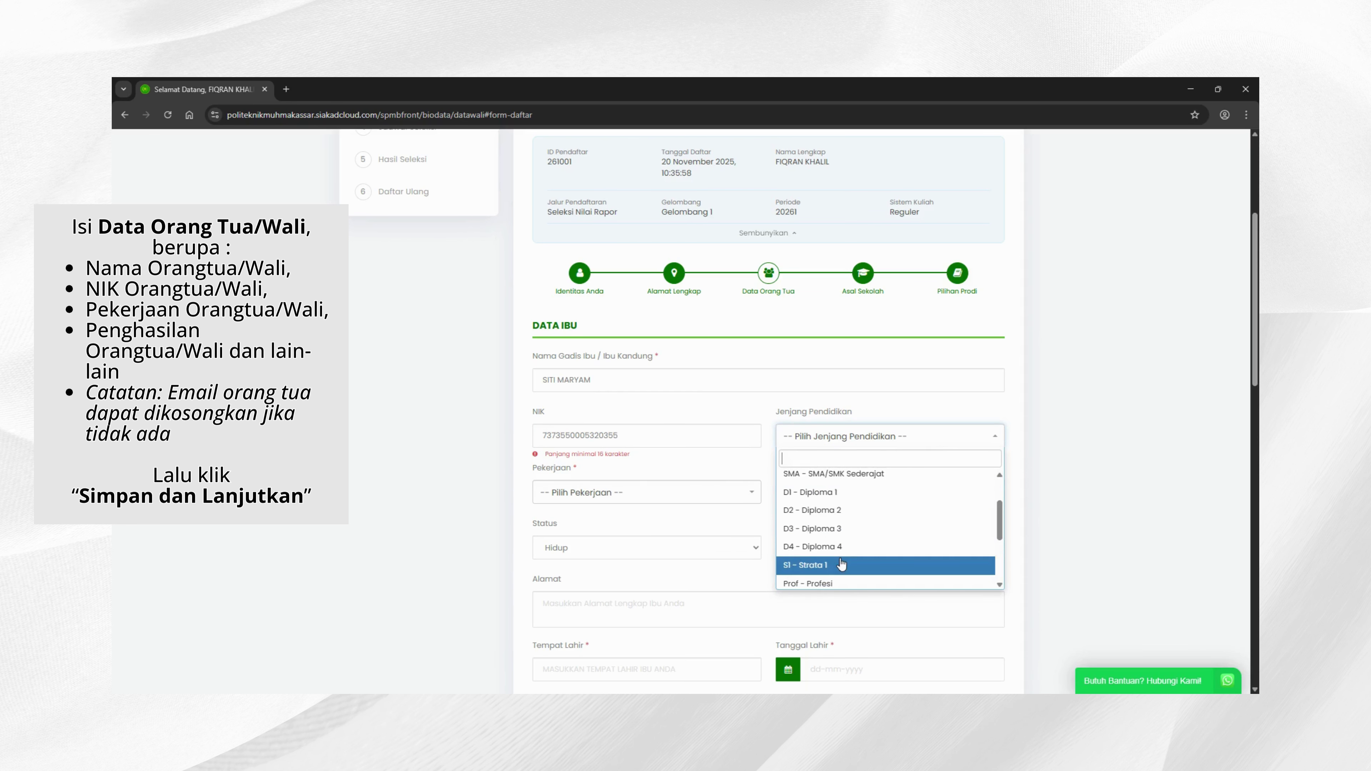
left_click(841, 564)
left_click(694, 494)
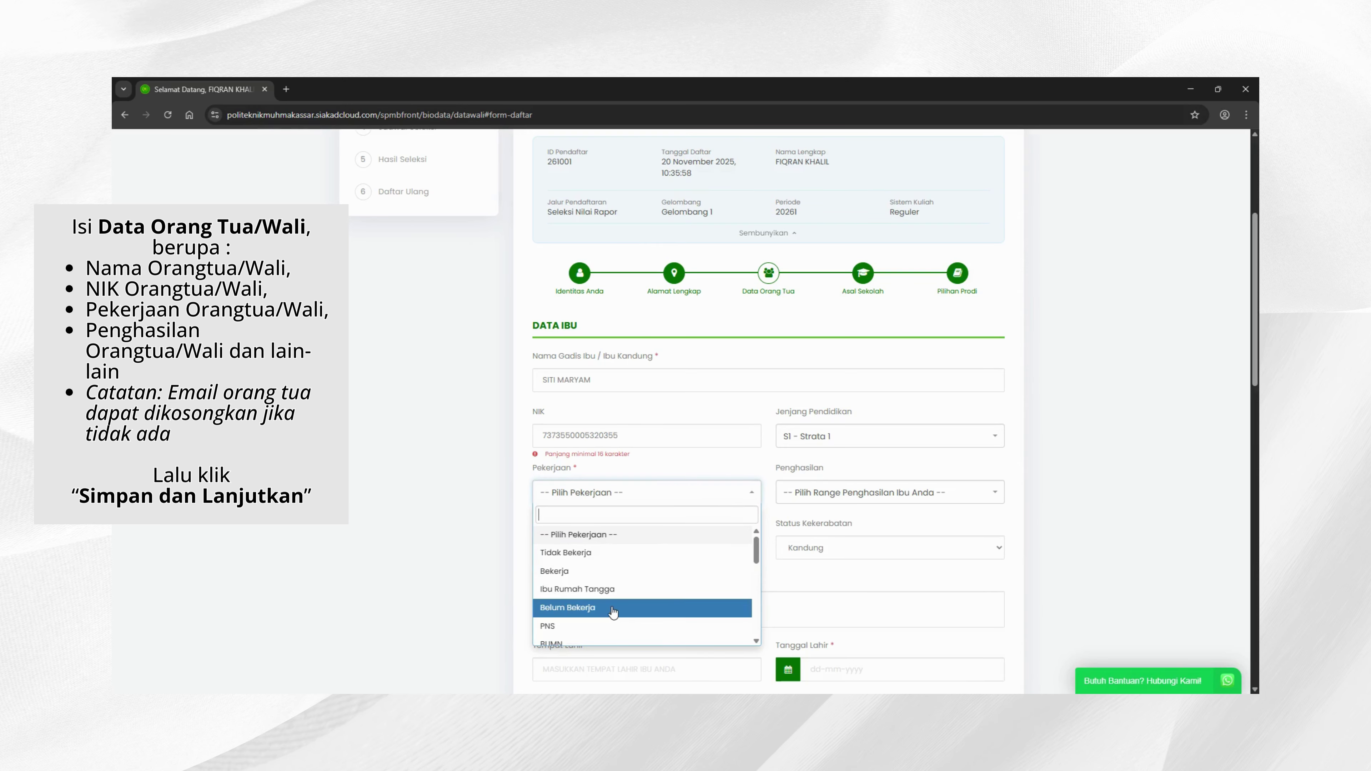
left_click(594, 589)
left_click(901, 491)
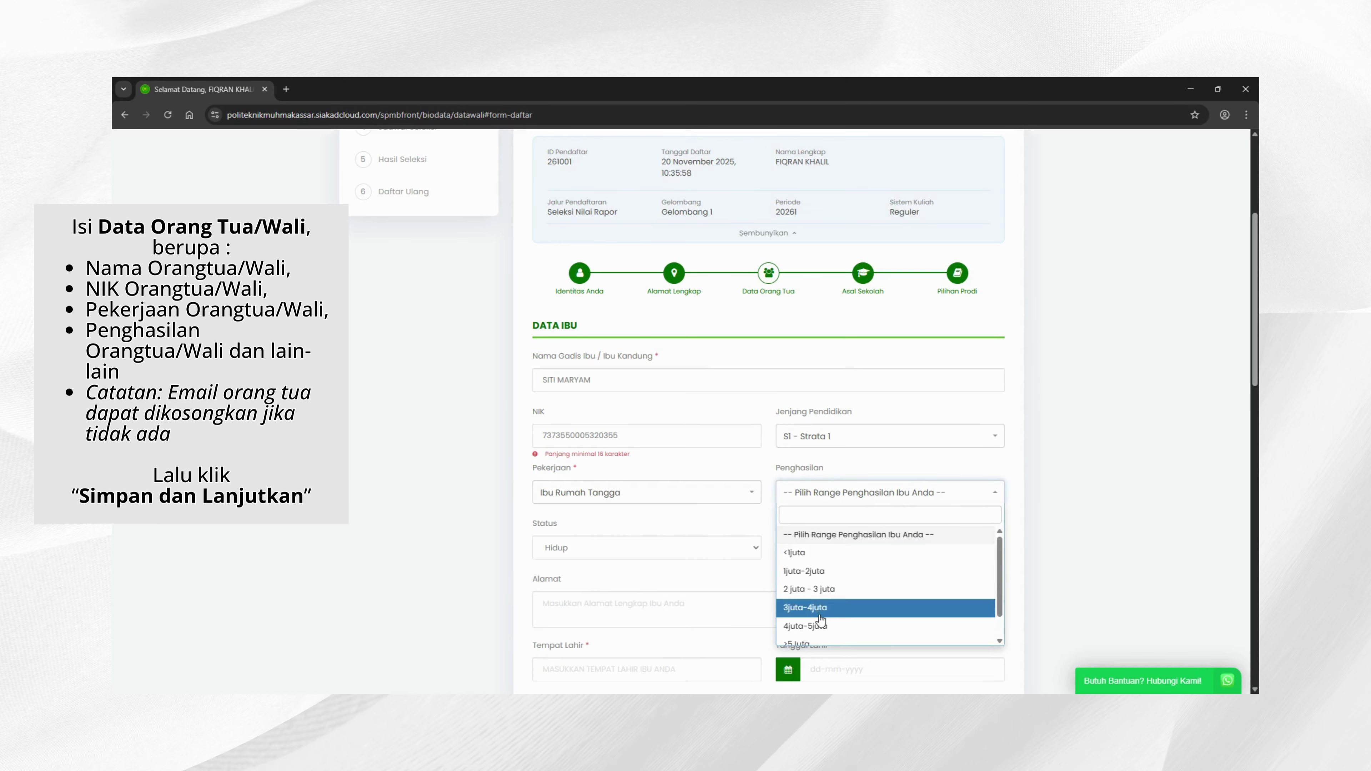
scroll(820, 621, "down", 2)
left_click(820, 632)
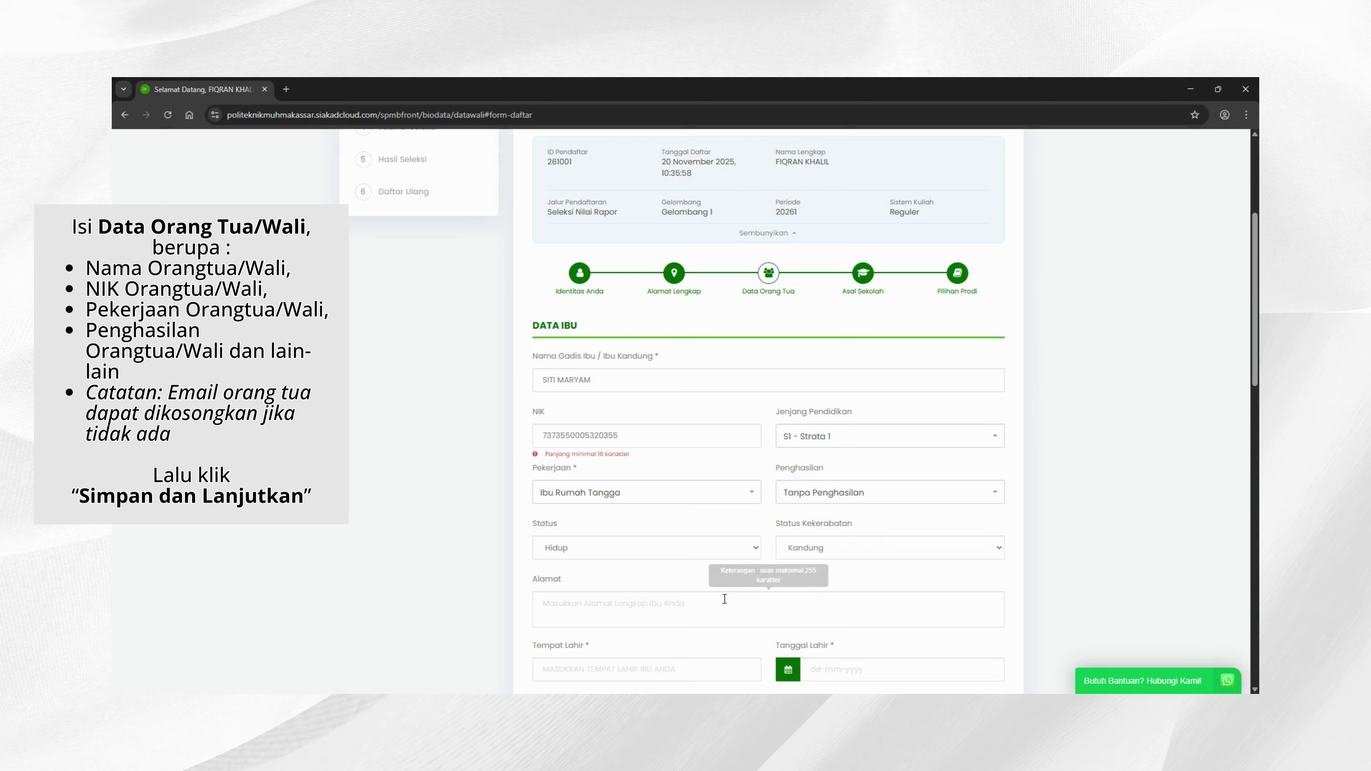
scroll(651, 566, "down", 4)
left_click(587, 377)
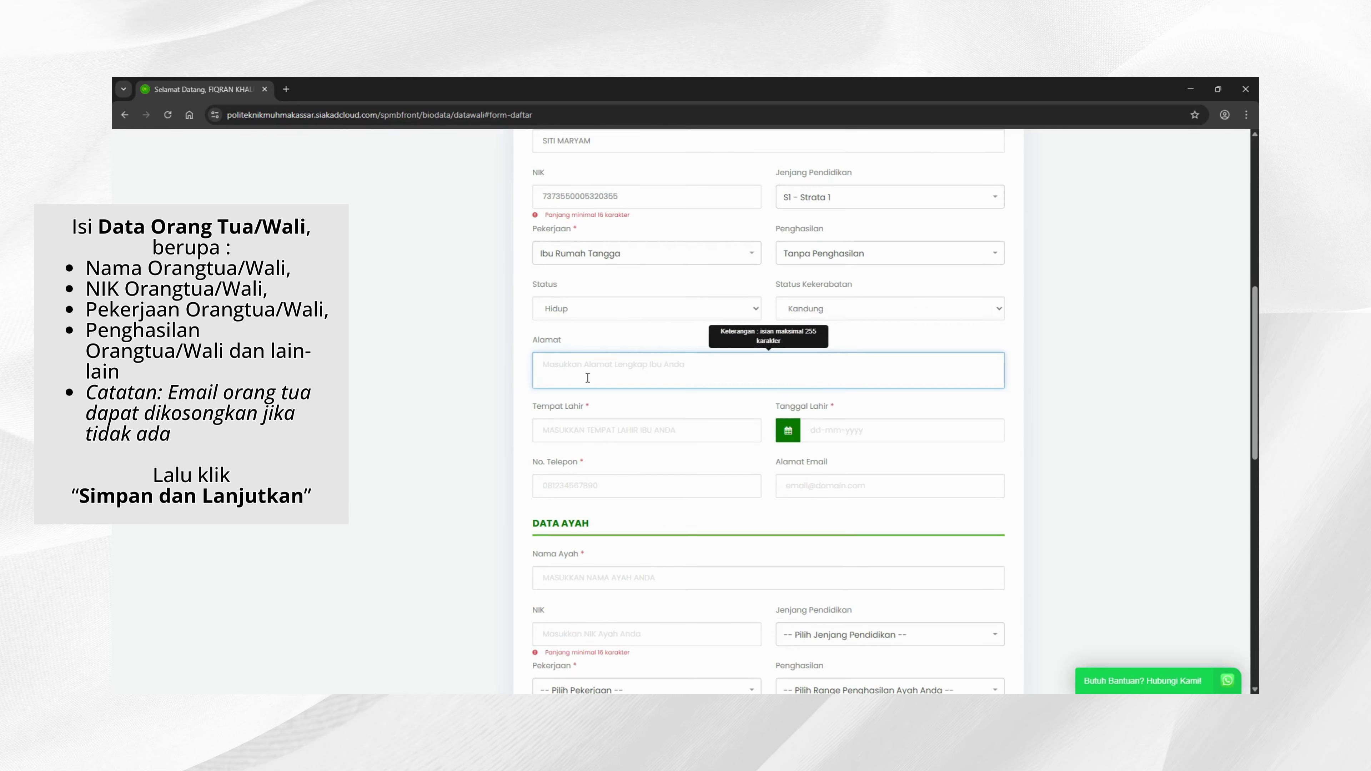
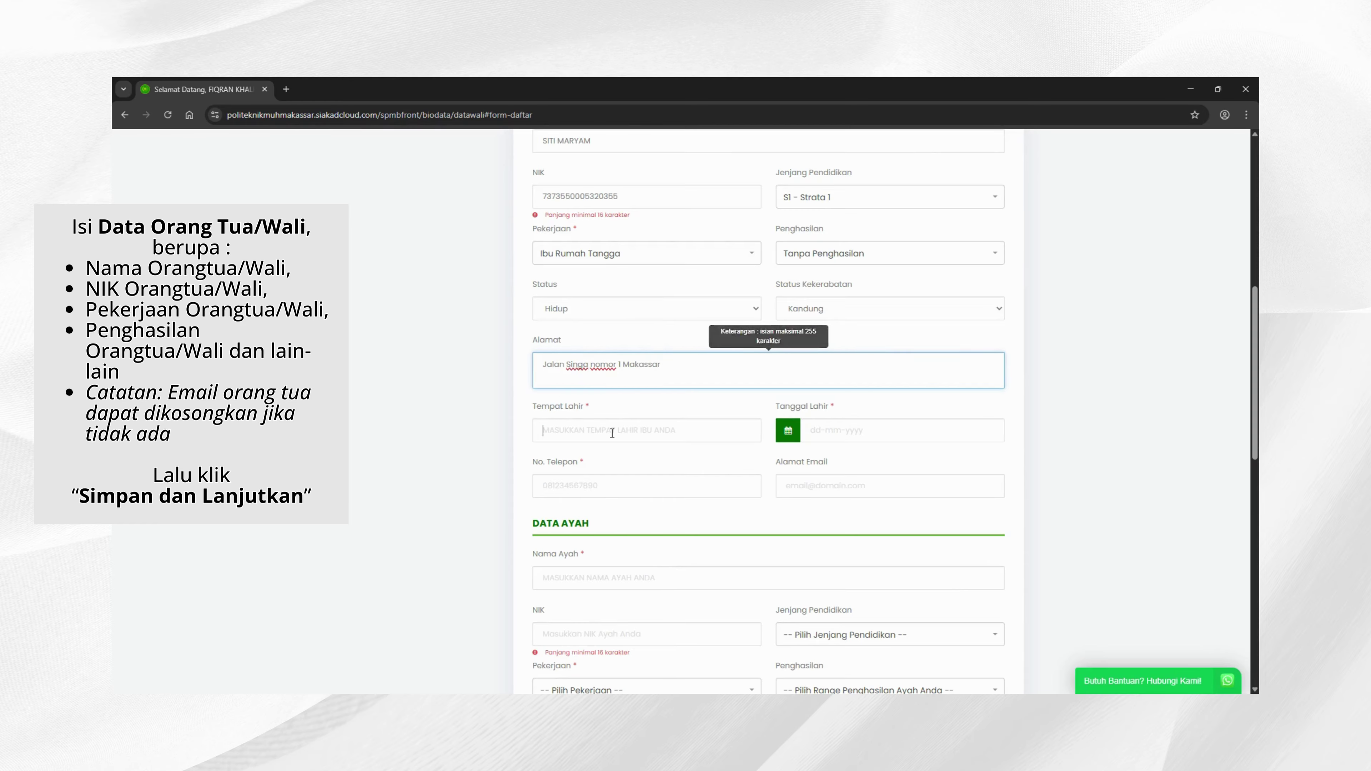
left_click(612, 432)
type("MAKASSAR")
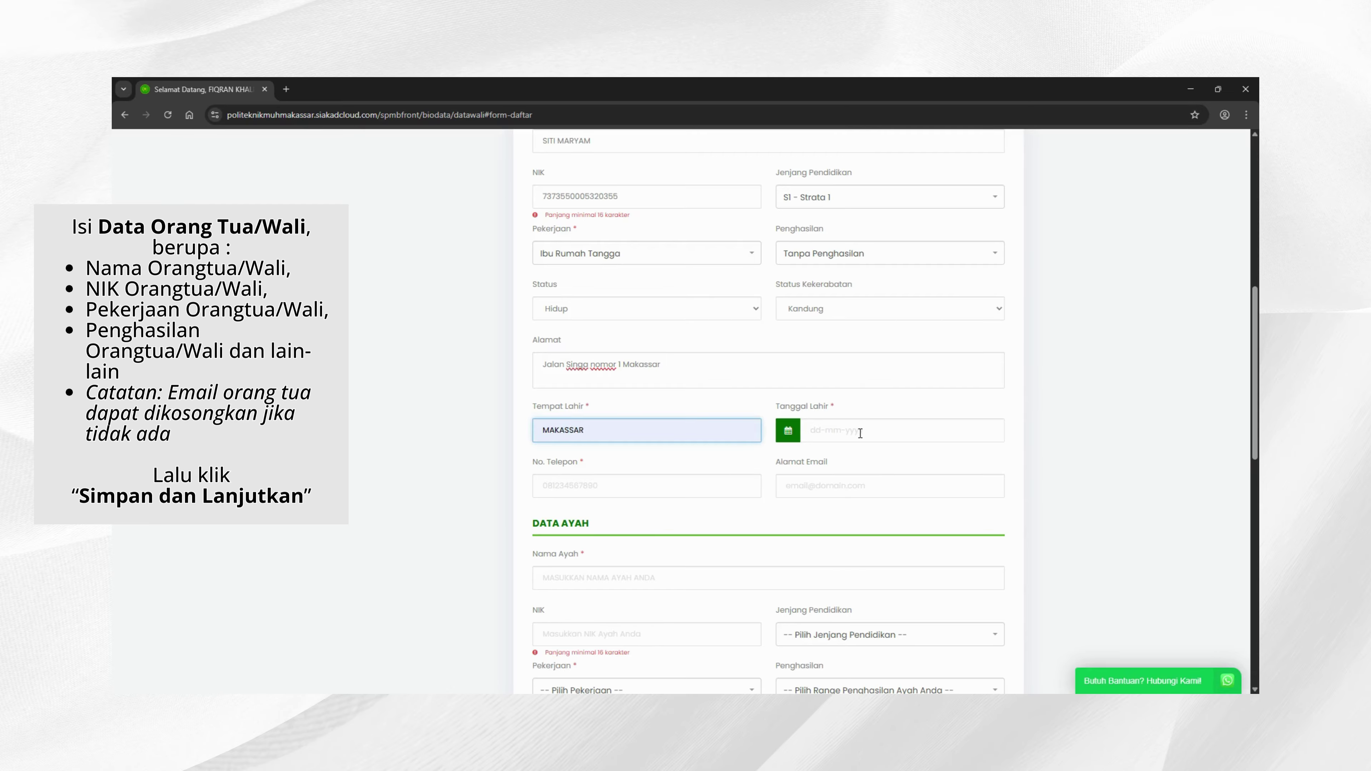
left_click(860, 432)
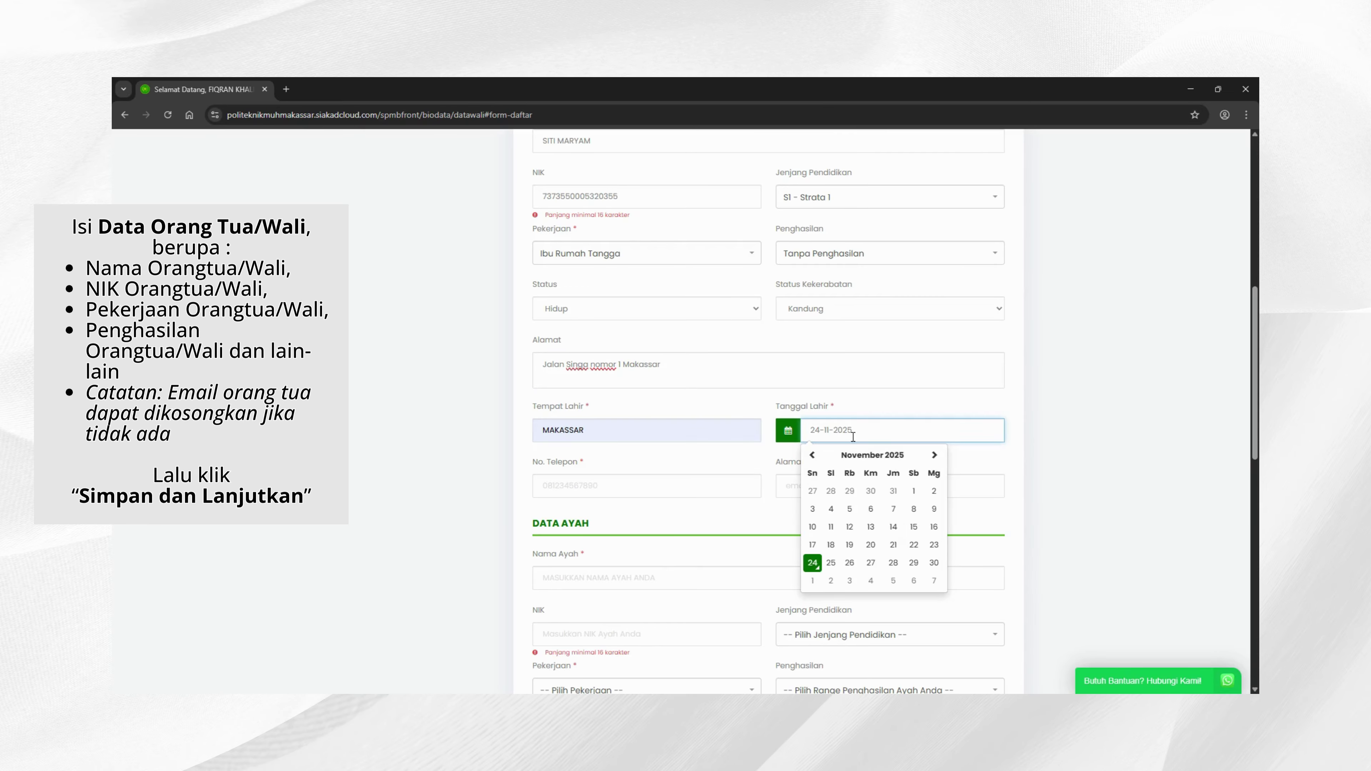
double_click(854, 432)
left_click_drag(821, 430, 810, 431)
type("05")
left_click(818, 506)
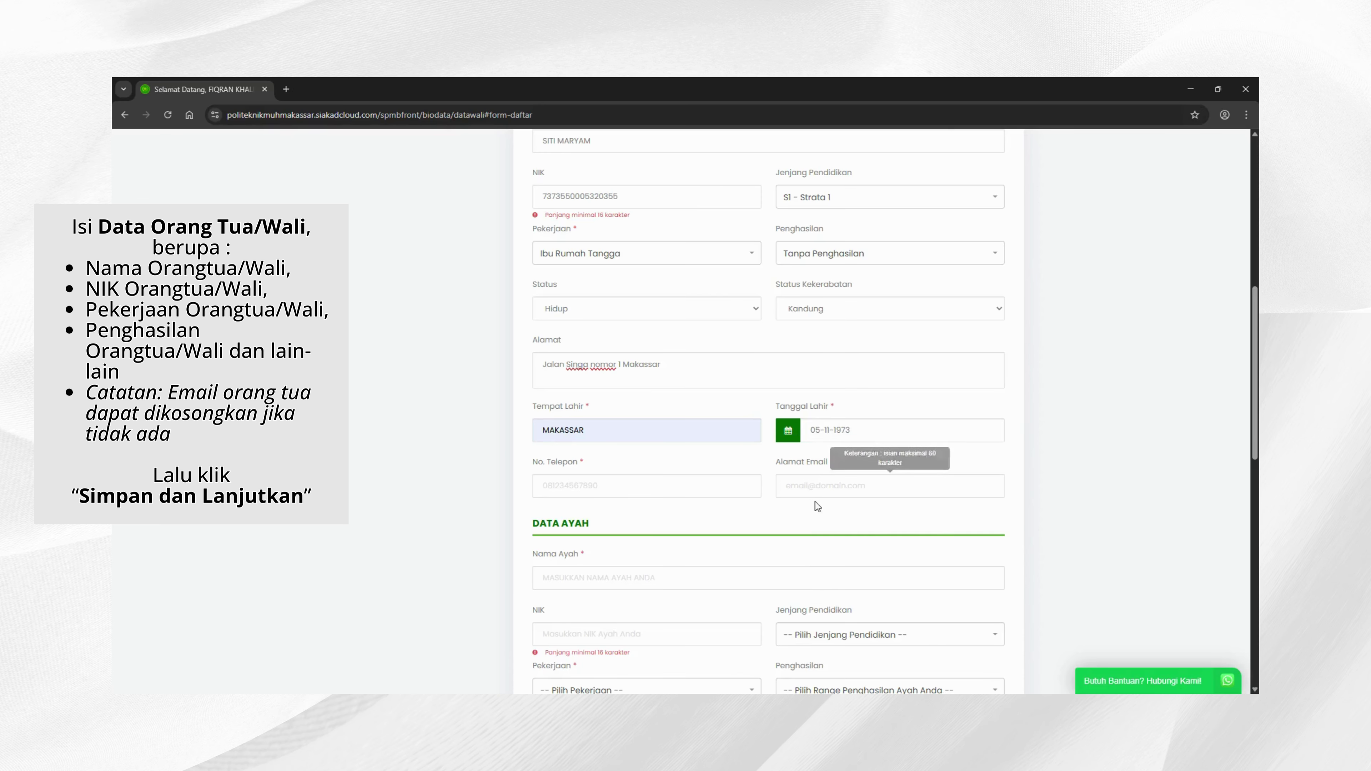
Step: Fill in the mother's phone number and her e-mail address
left_click(589, 485)
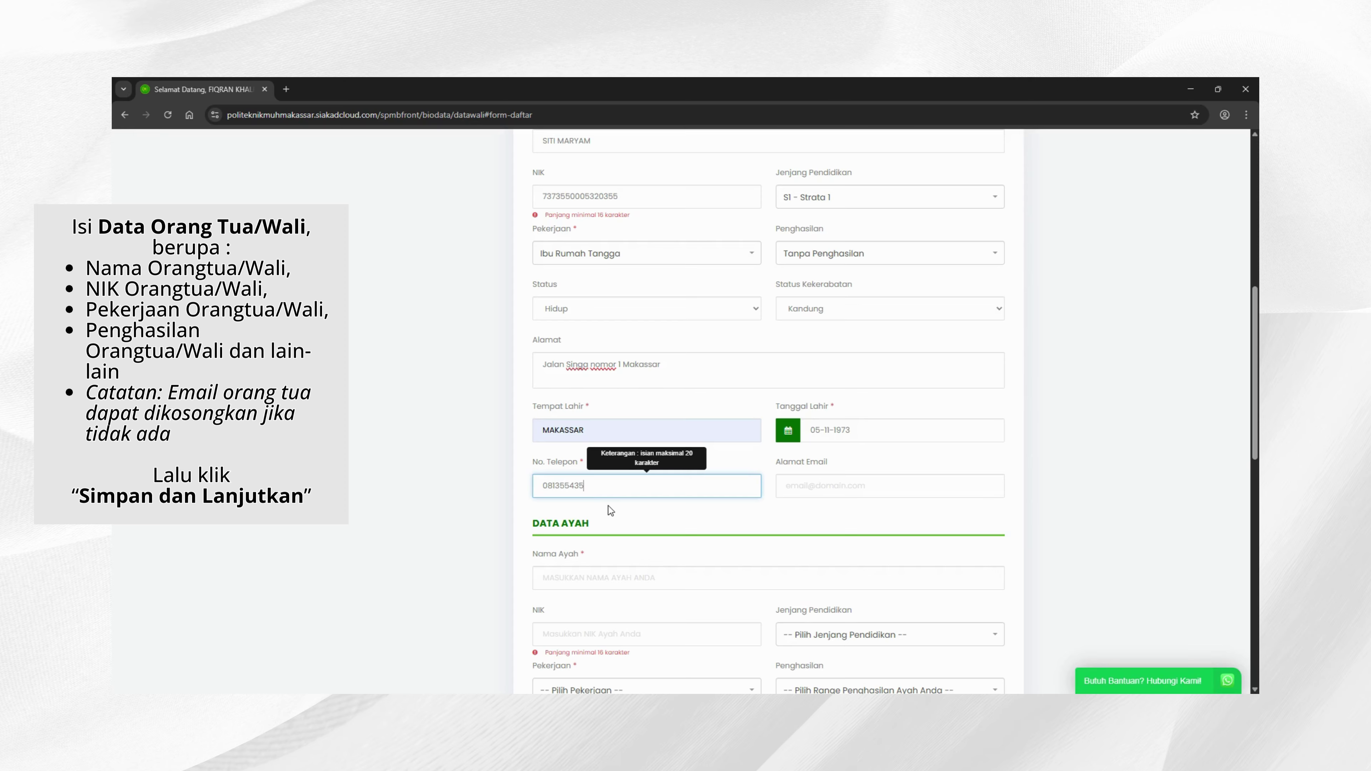
left_click(843, 497)
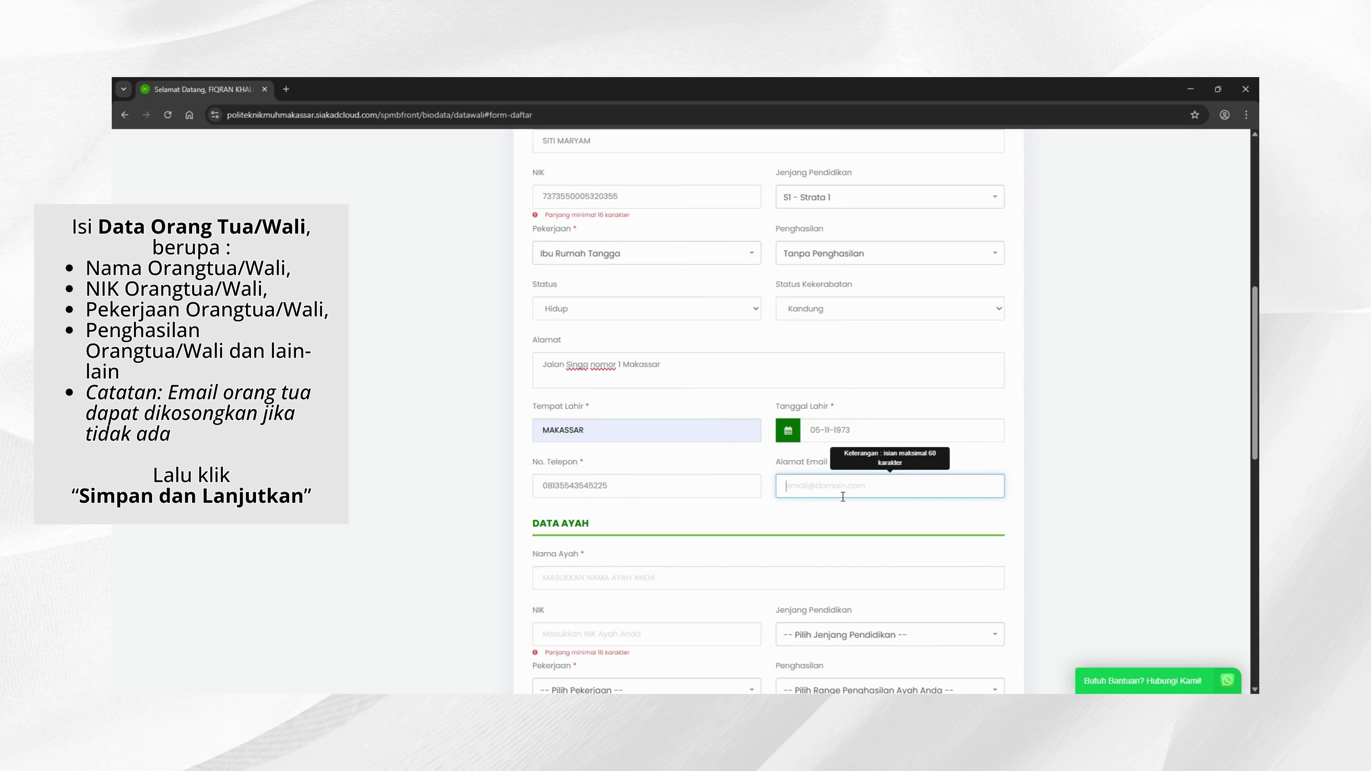
left_click(854, 526)
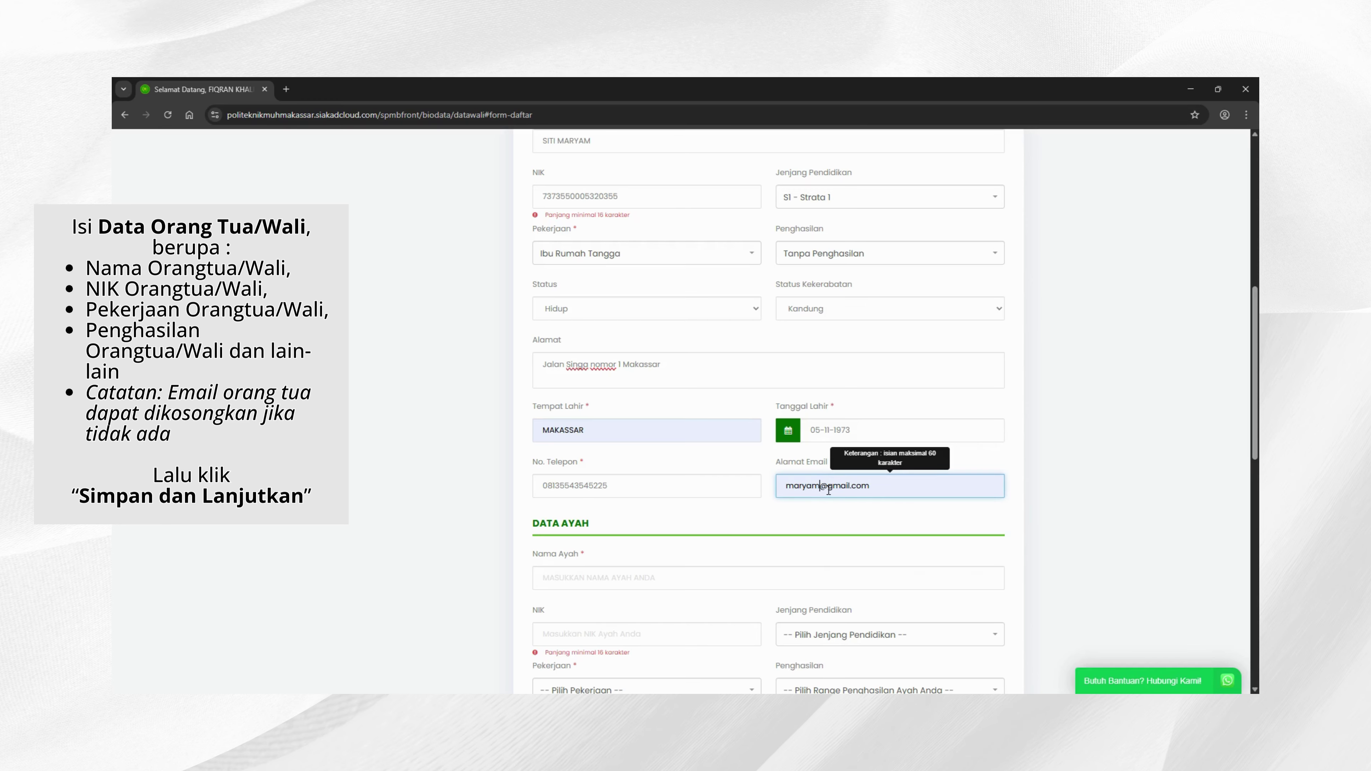
type("32")
left_click(1033, 531)
Step: Enter the father's full name and NIK in Data Ayah
scroll(1034, 531, "down", 2)
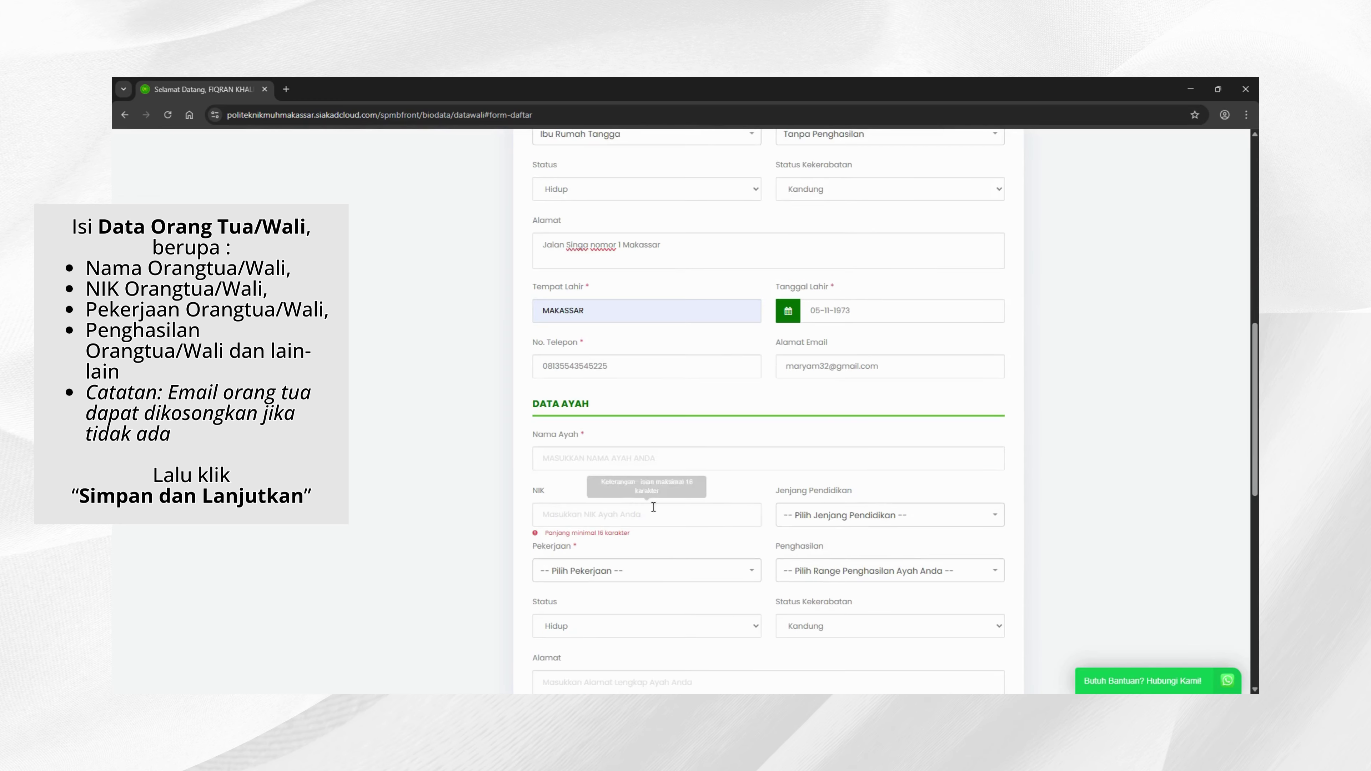
left_click(566, 466)
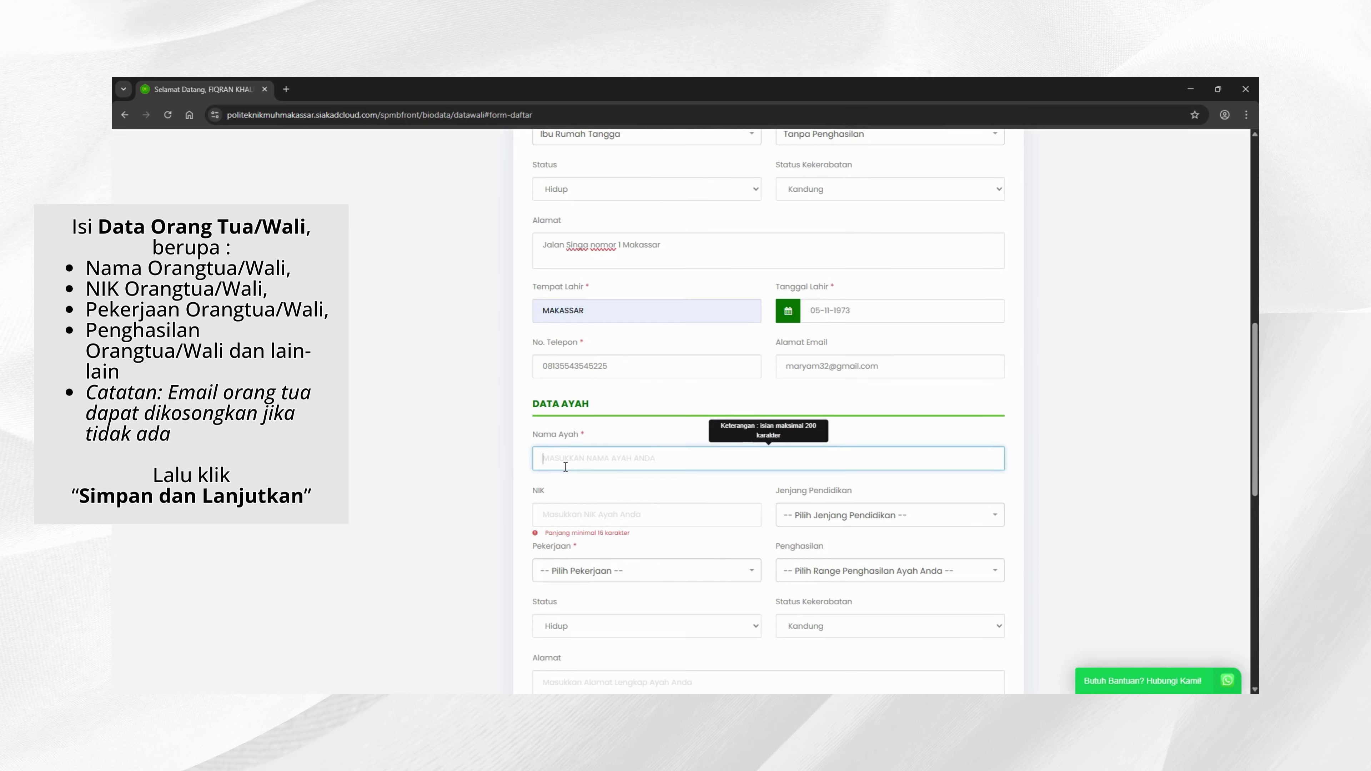
left_click(582, 513)
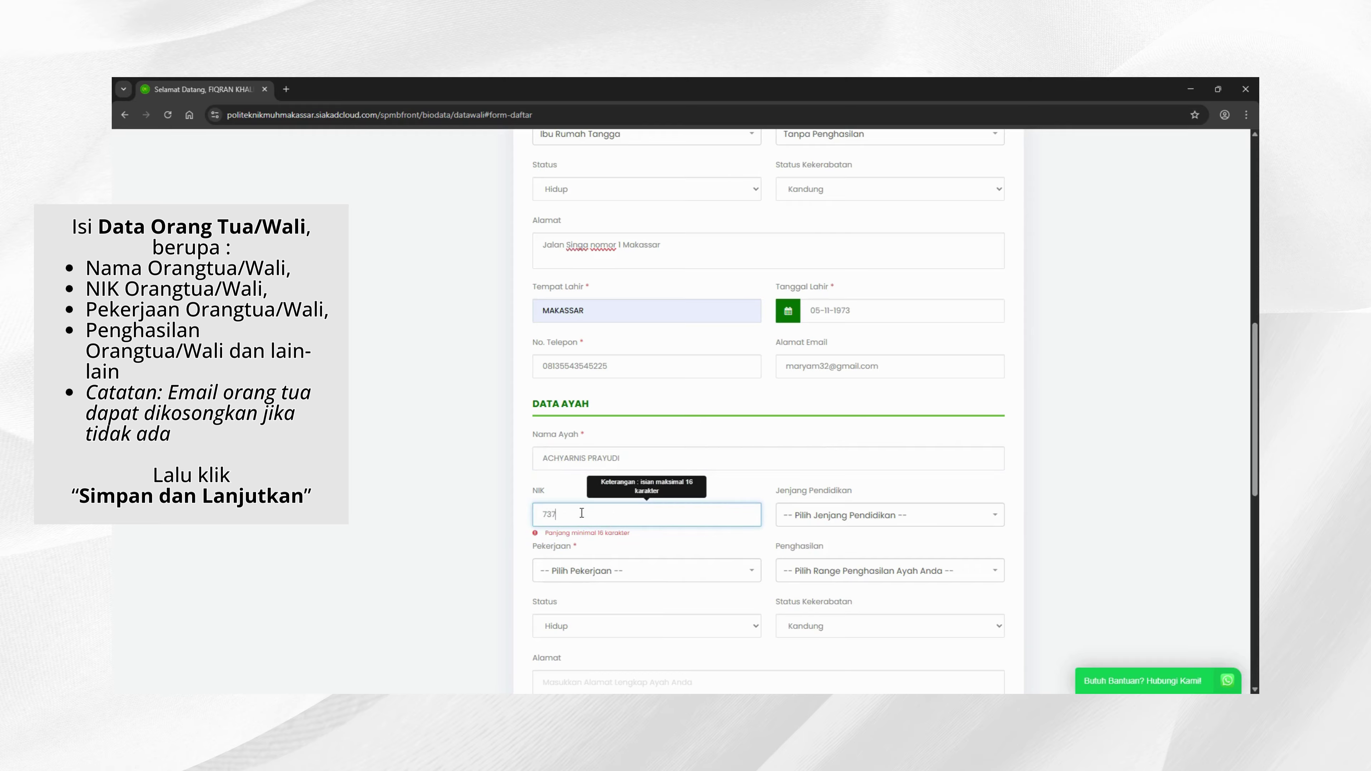
Step: Set the father's education to S1 - Strata 1 and occupation to Wiraswasta
left_click(825, 515)
scroll(832, 594, "down", 3)
left_click(830, 591)
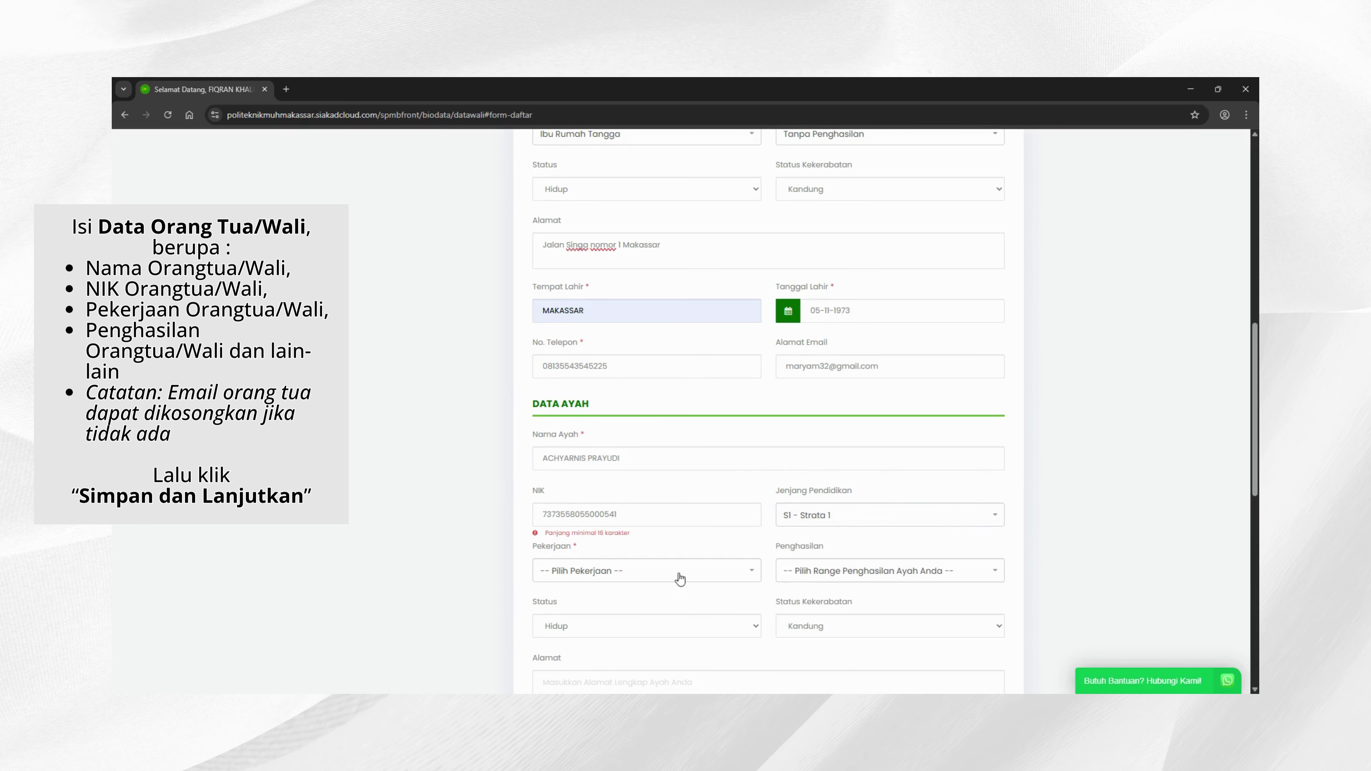
scroll(659, 535, "down", 2)
left_click(602, 451)
scroll(585, 532, "down", 1)
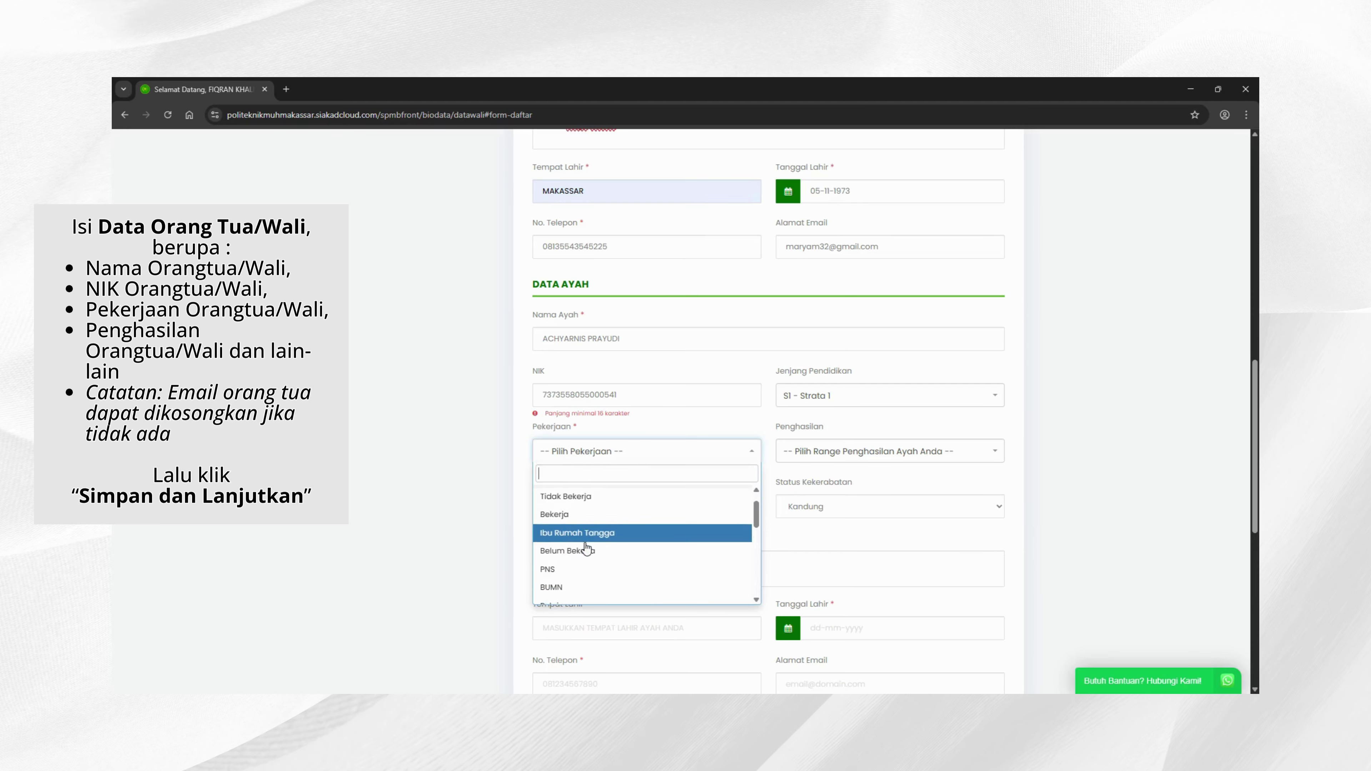
scroll(586, 547, "down", 1)
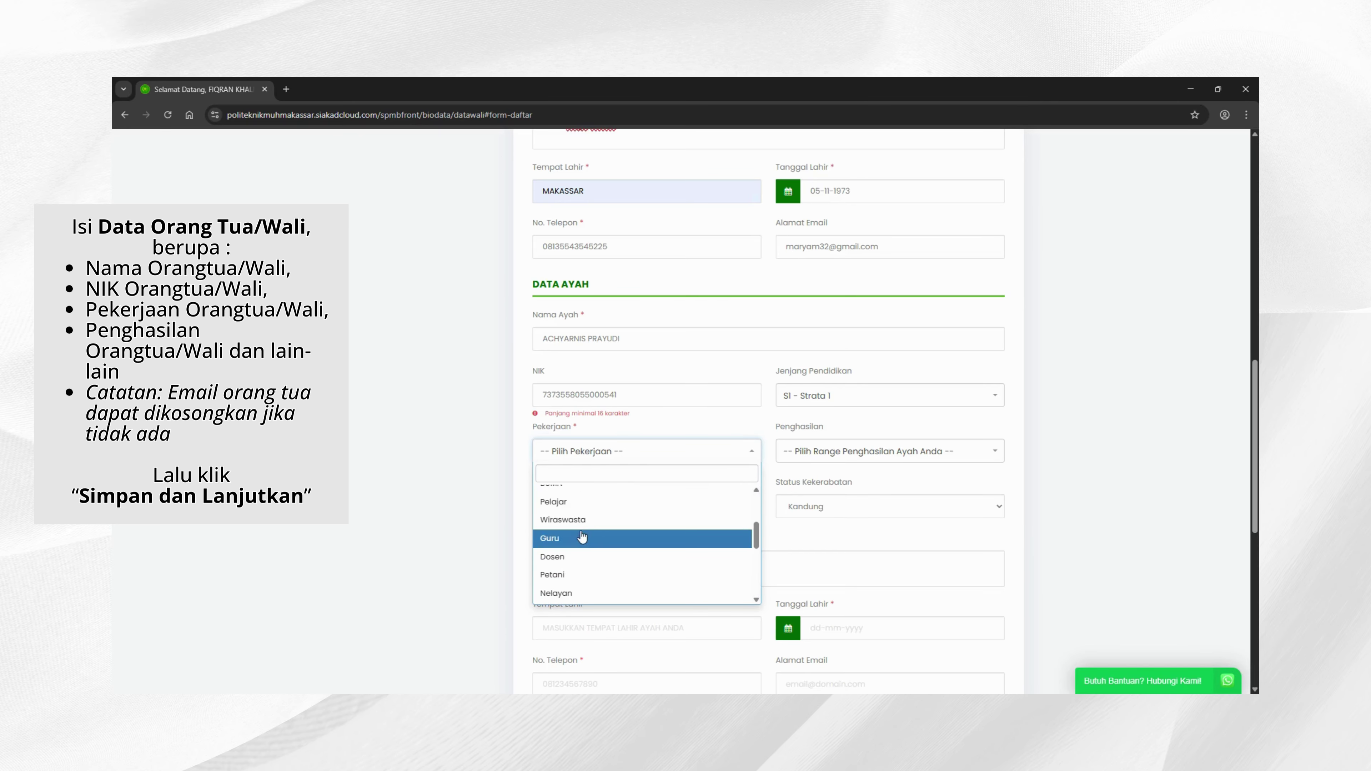
left_click(580, 519)
left_click(872, 453)
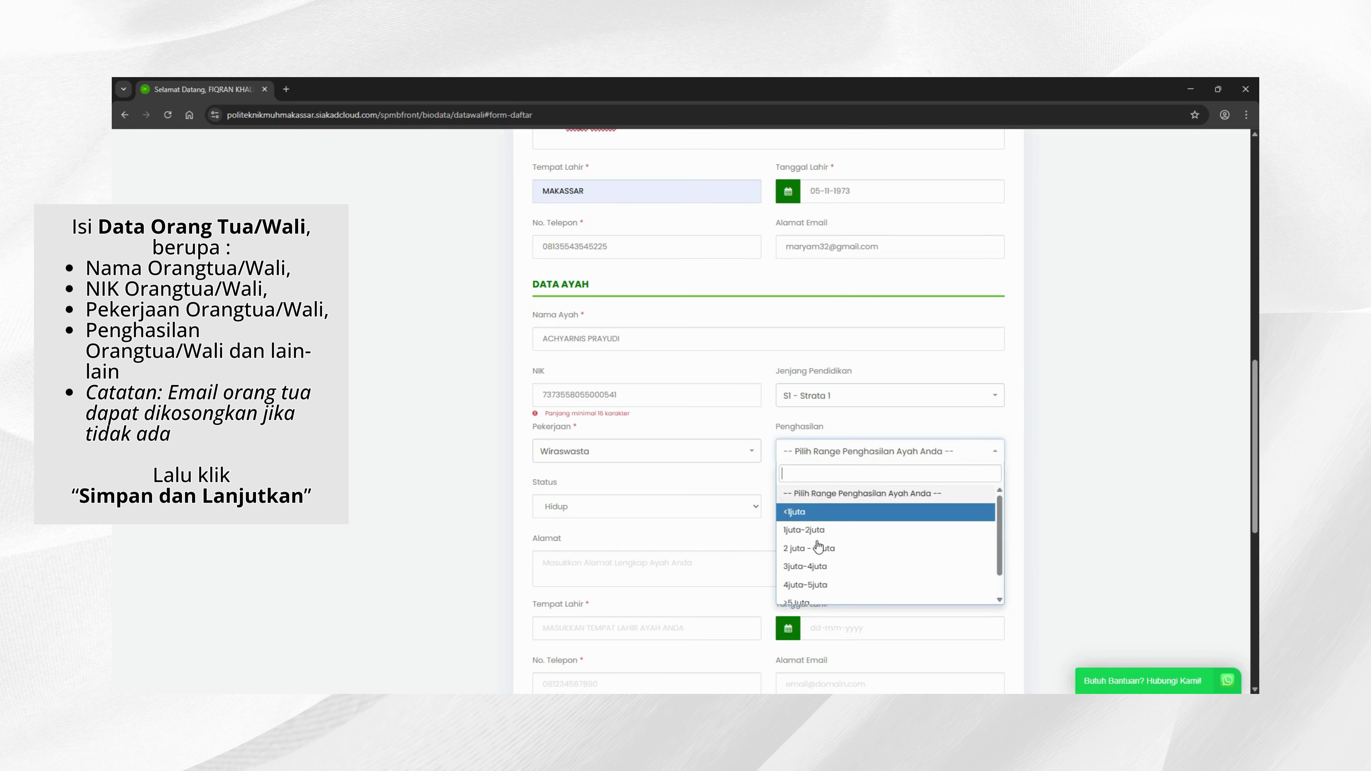
Step: Choose 3juta-4juta as the father's income and paste in his address
left_click(842, 567)
scroll(650, 569, "down", 2)
left_click(591, 442)
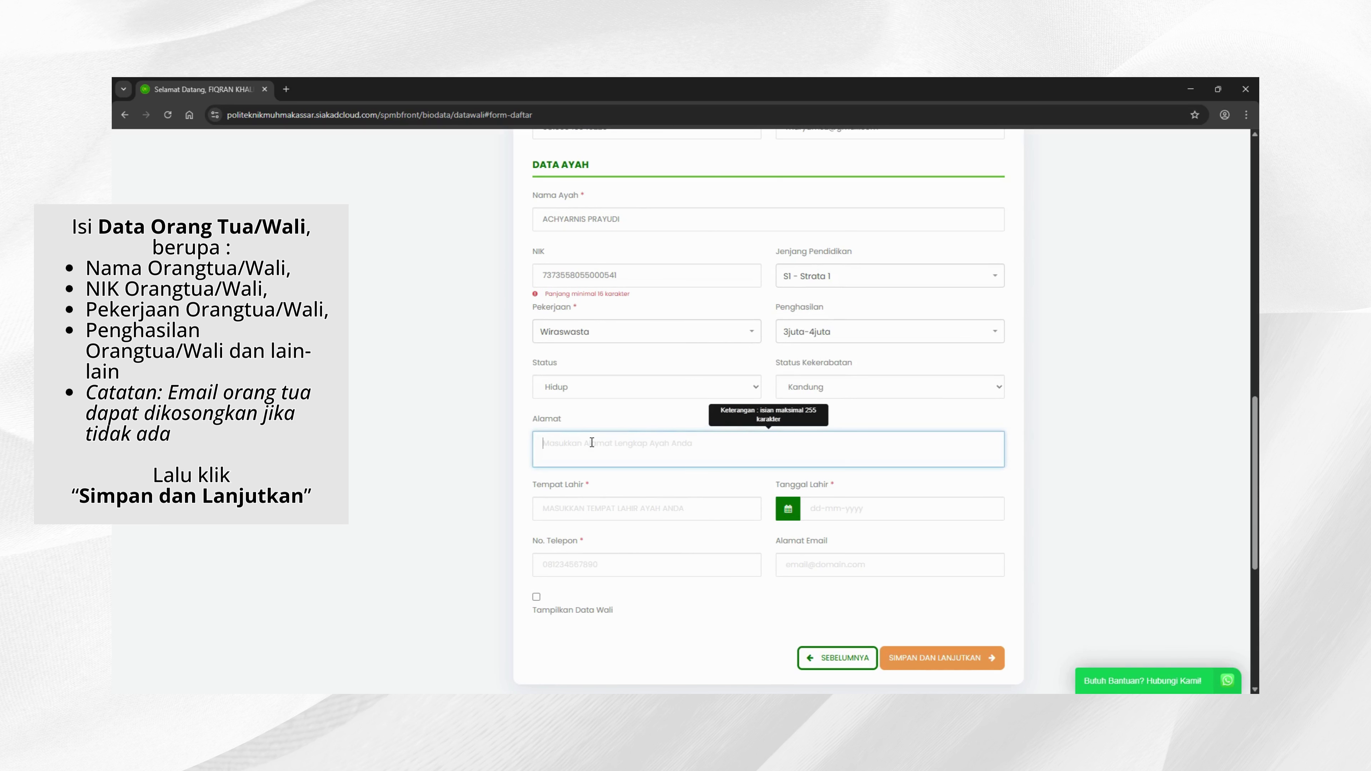
Step: Paste MAKASSAR as the father's birthplace and type his phone number
left_click(598, 507)
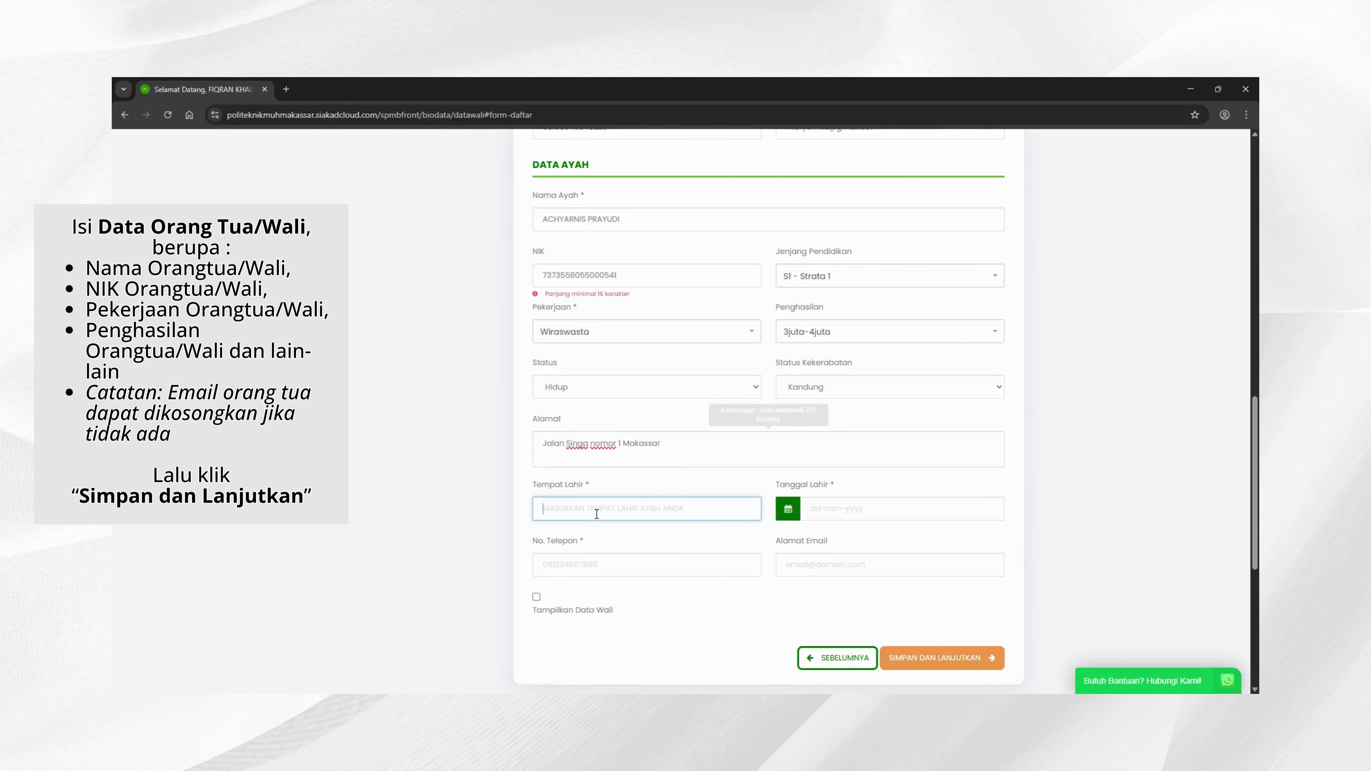
type("MAKASSAR")
left_click(608, 565)
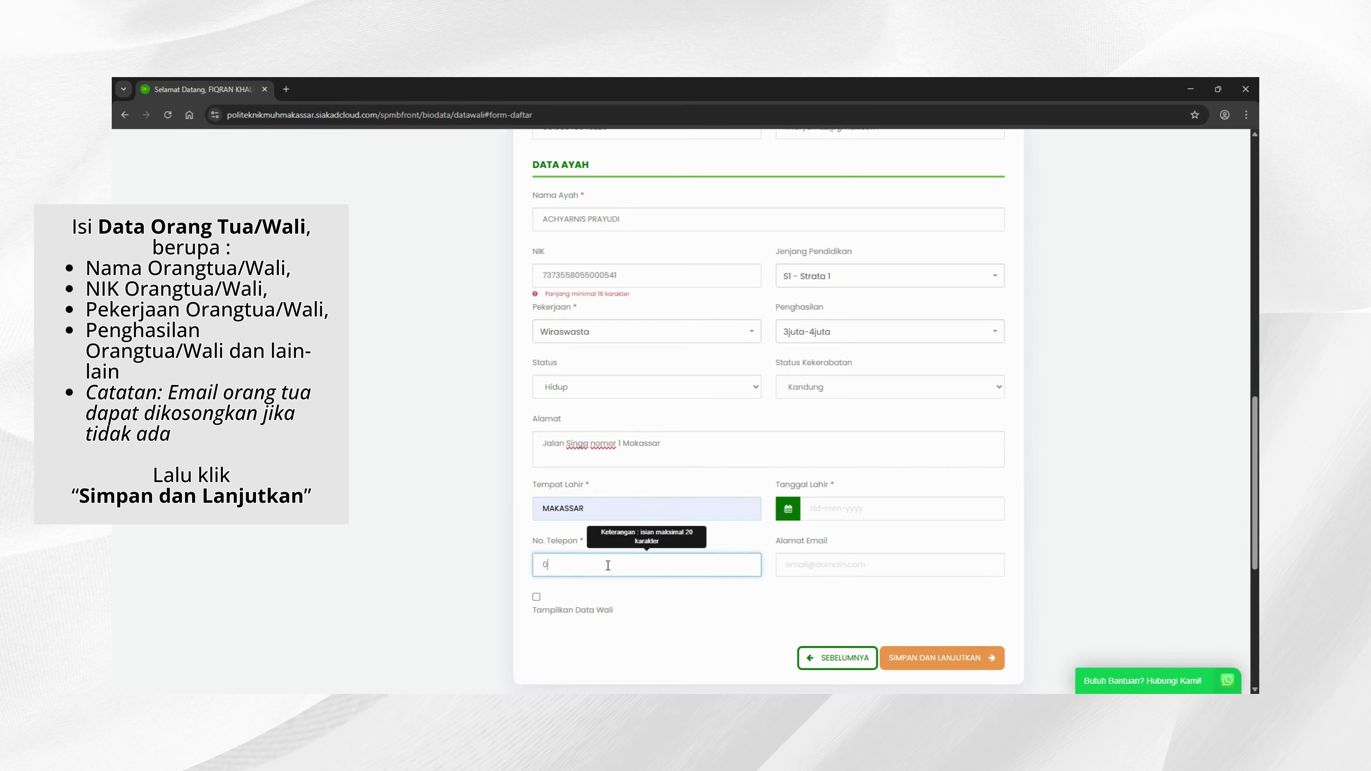
left_click(842, 509)
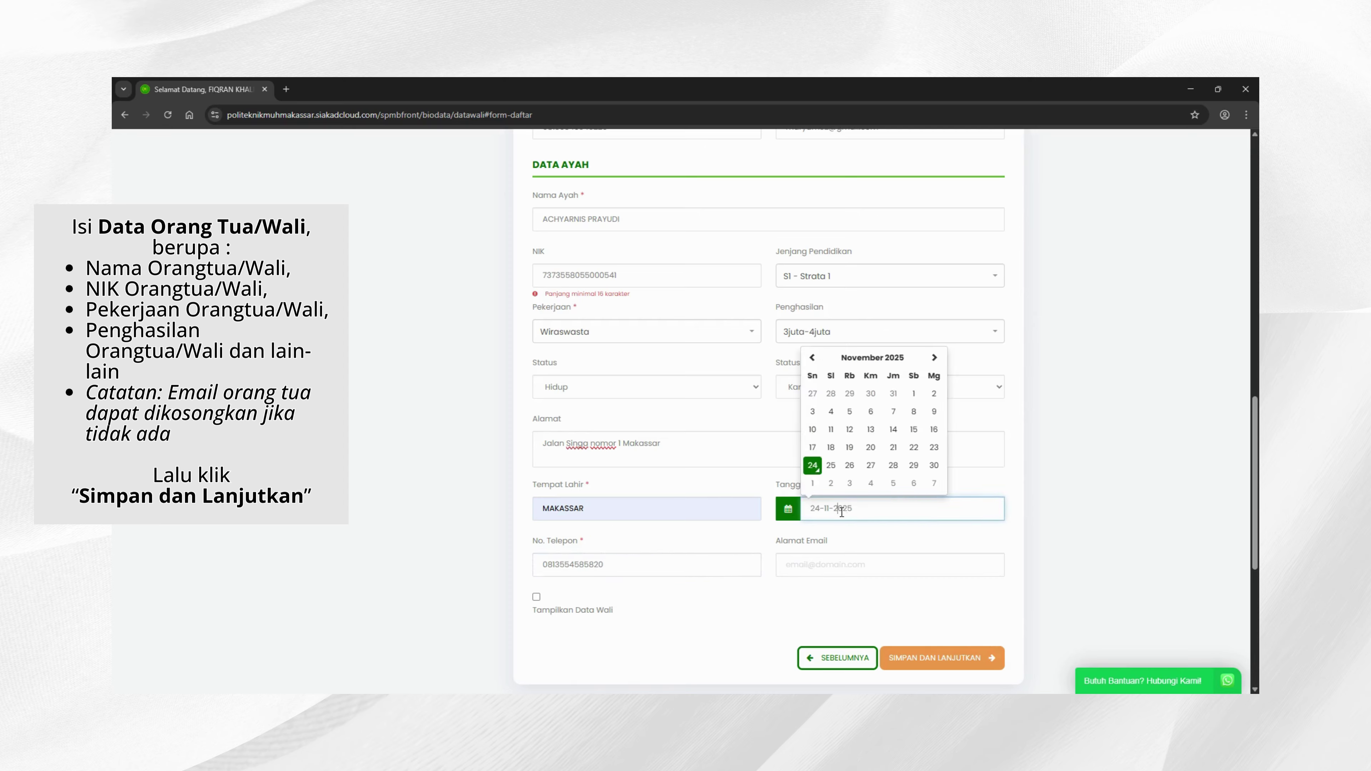
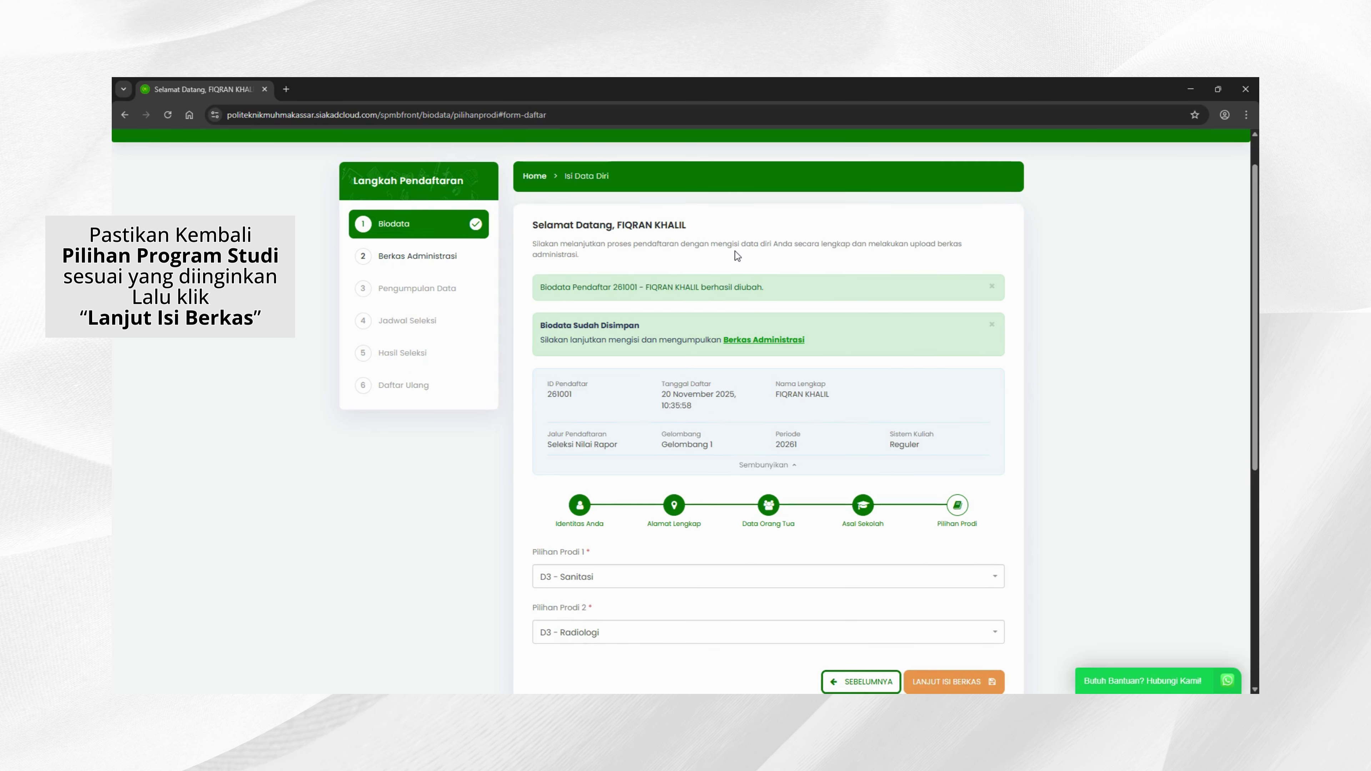
Step: Leave the first study choice at D3 - Sanitasi, keeping D3 - Radiologi as the second
scroll(737, 255, "down", 1)
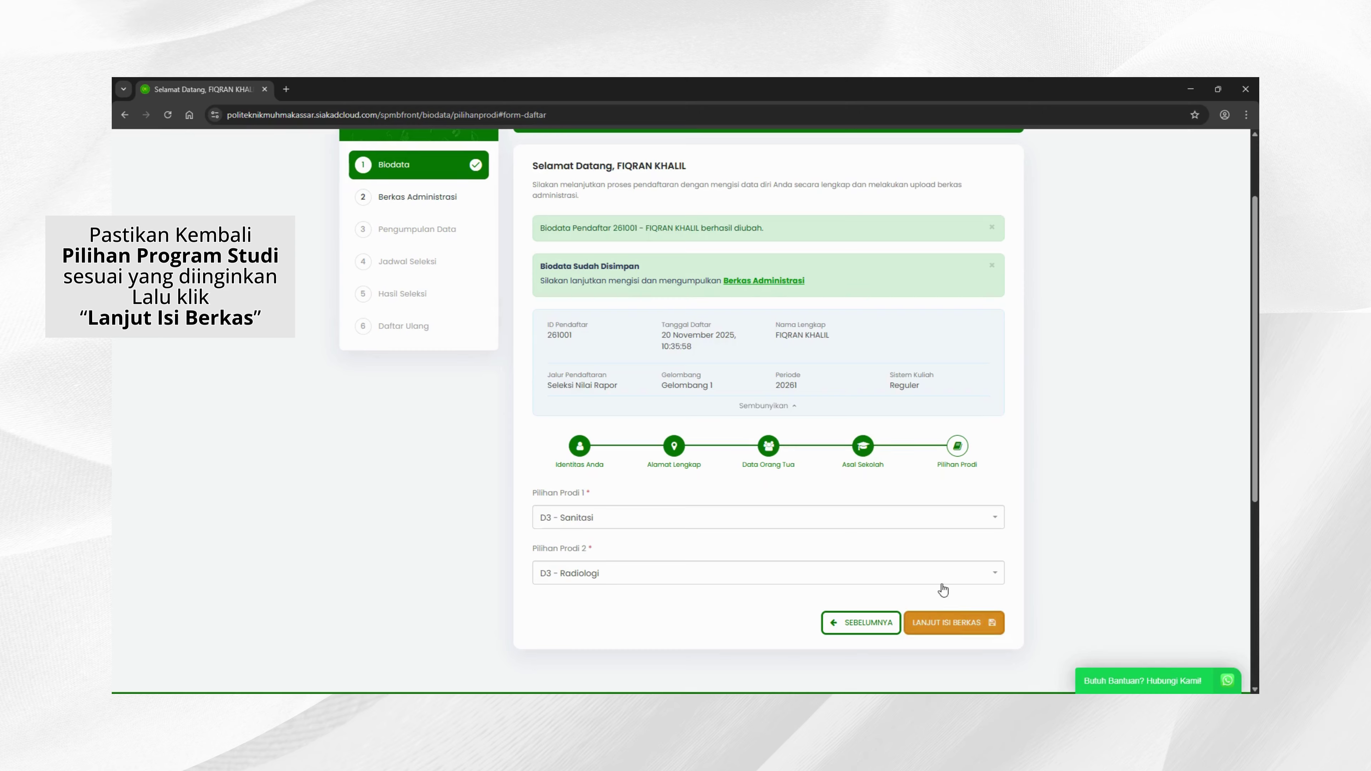
left_click(943, 521)
left_click(943, 522)
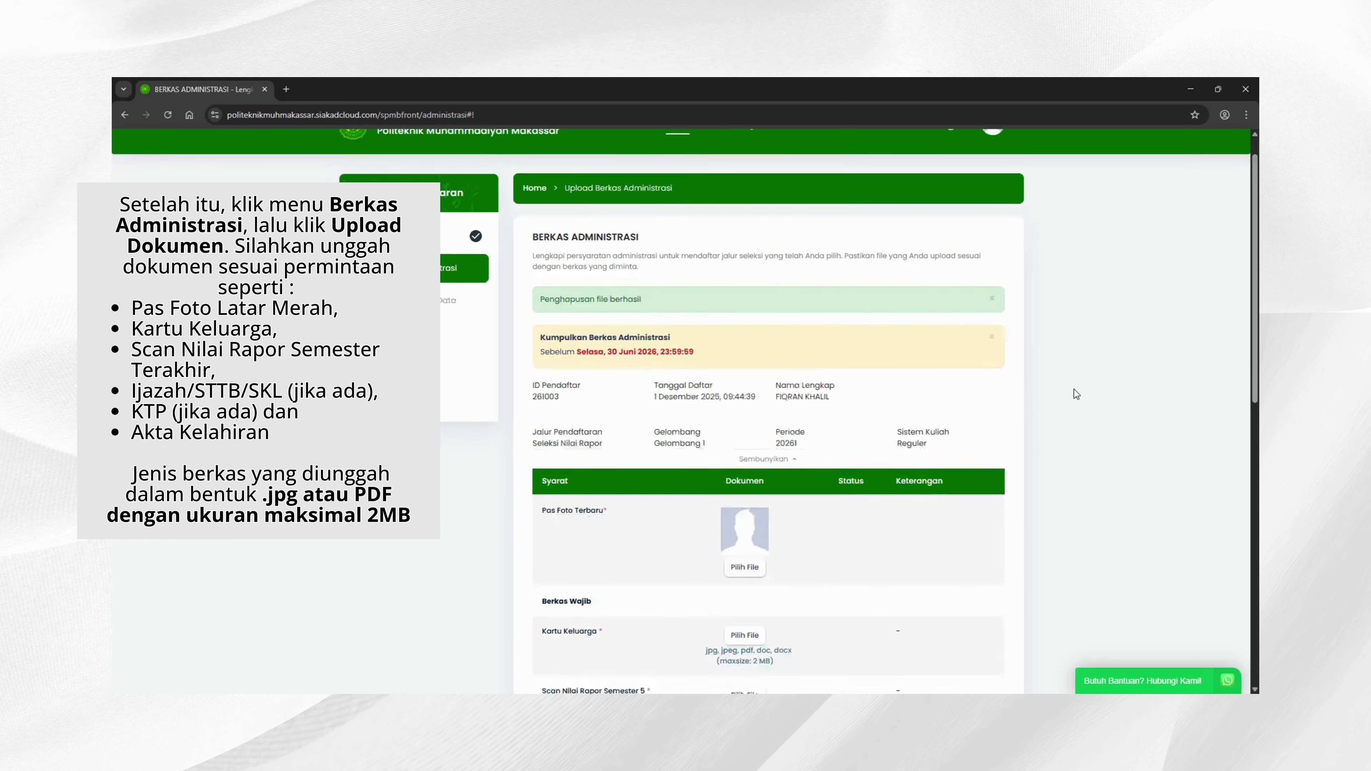
Step: Upload and save the red-background applicant photo for Pas Foto Terbaru
scroll(1074, 390, "down", 8)
scroll(1041, 396, "up", 2)
scroll(1041, 397, "up", 6)
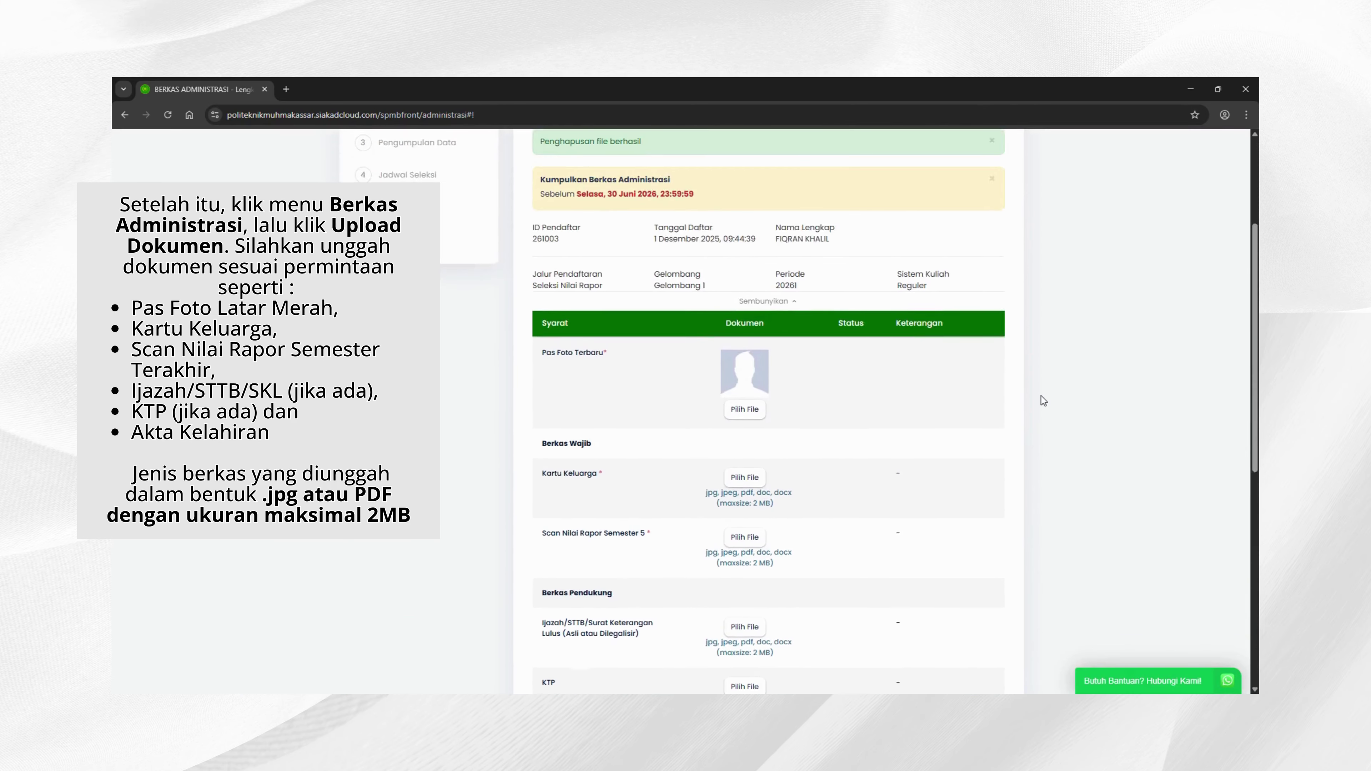
scroll(818, 601, "down", 2)
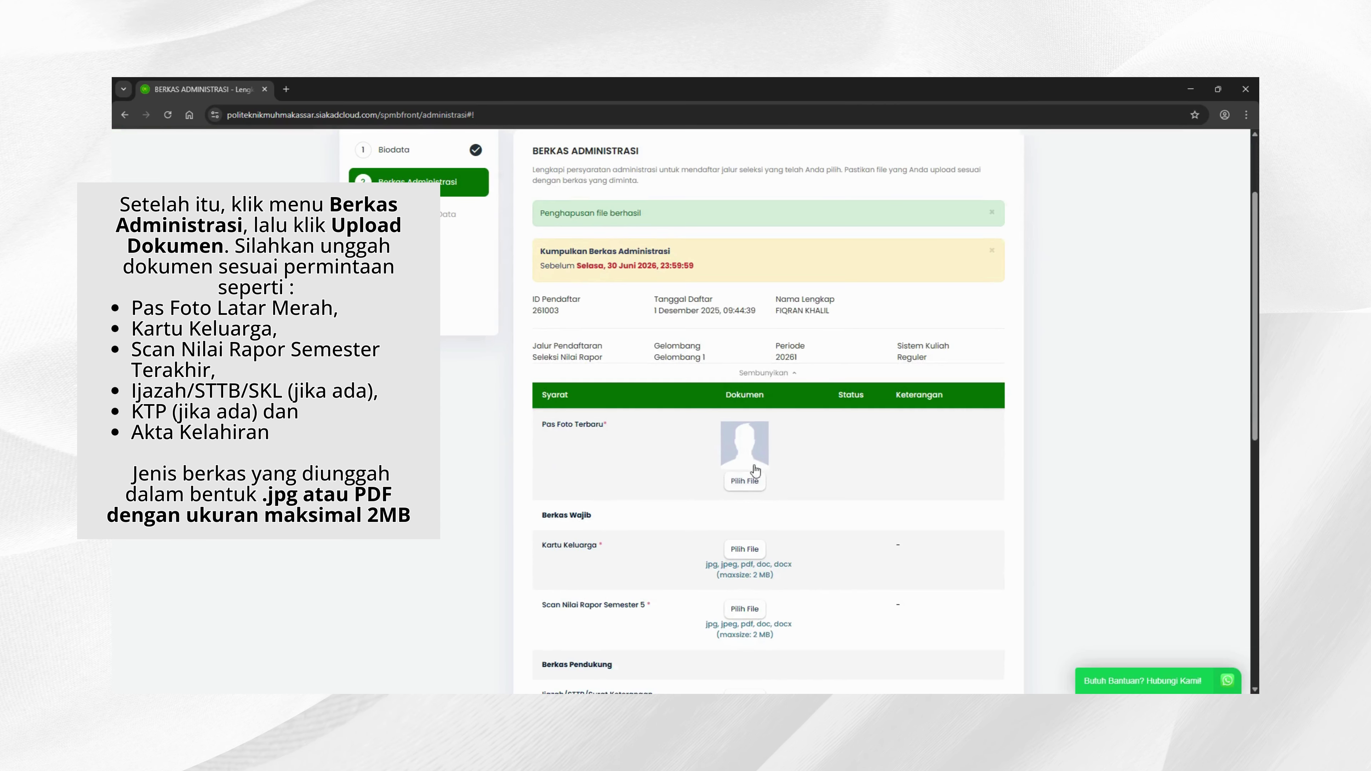
left_click(745, 480)
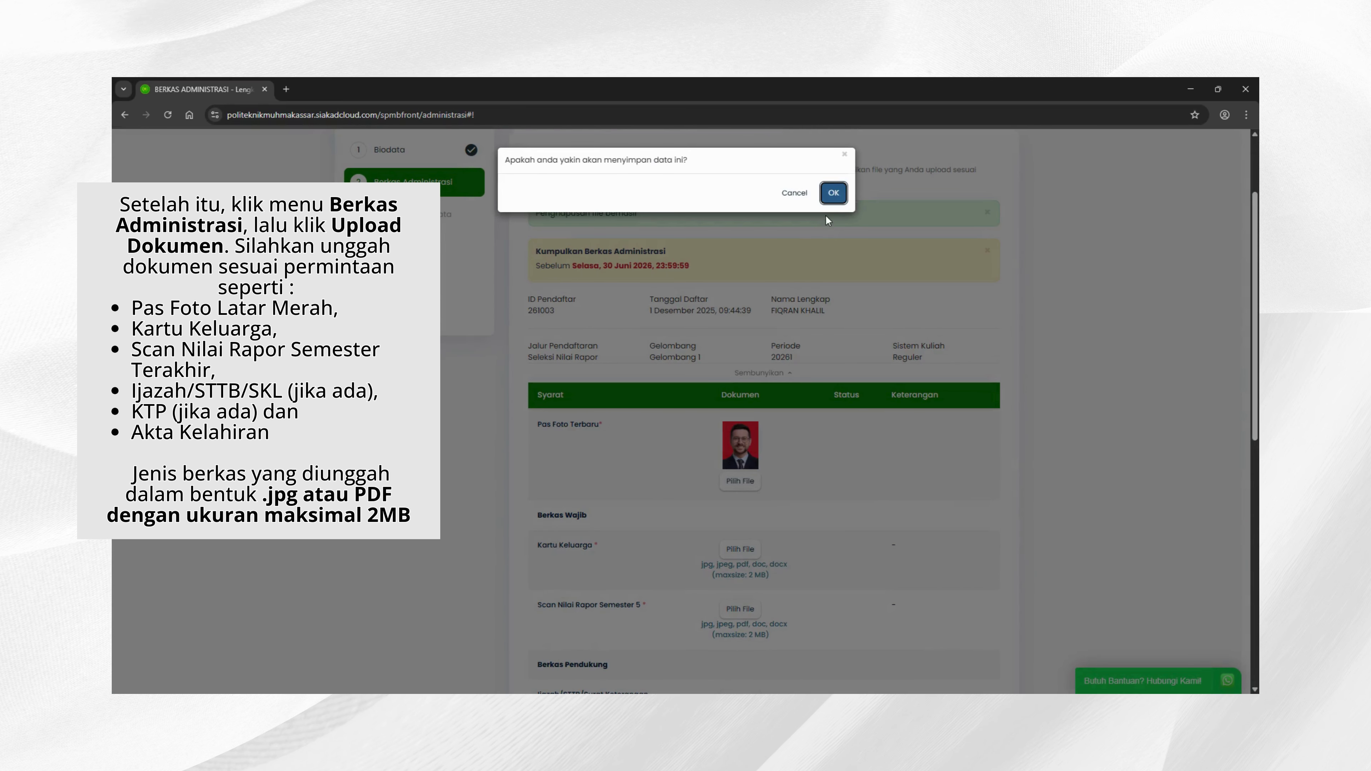
left_click(835, 192)
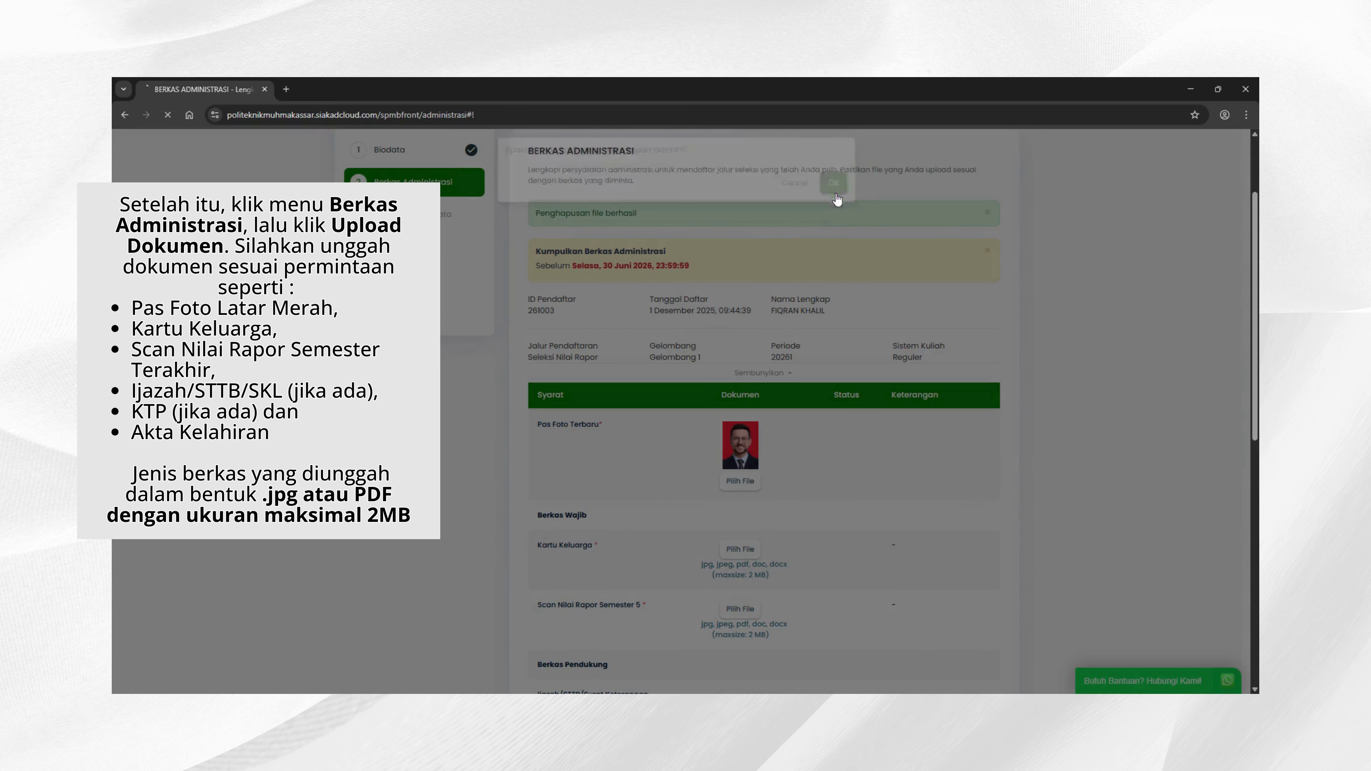
Step: Upload and save the Kartu Keluarga scan, then pick the Scan Nilai Rapor Semester 5 file
scroll(823, 337, "down", 4)
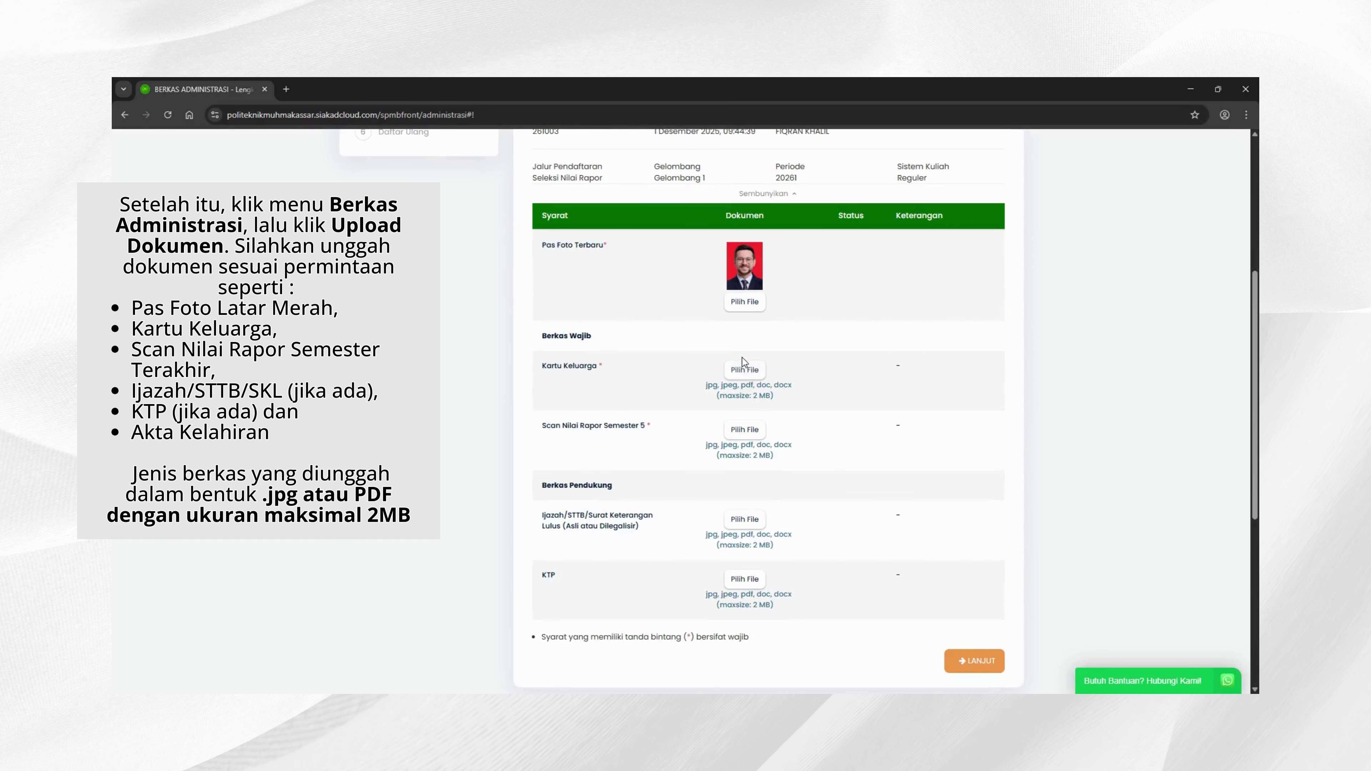
left_click(740, 373)
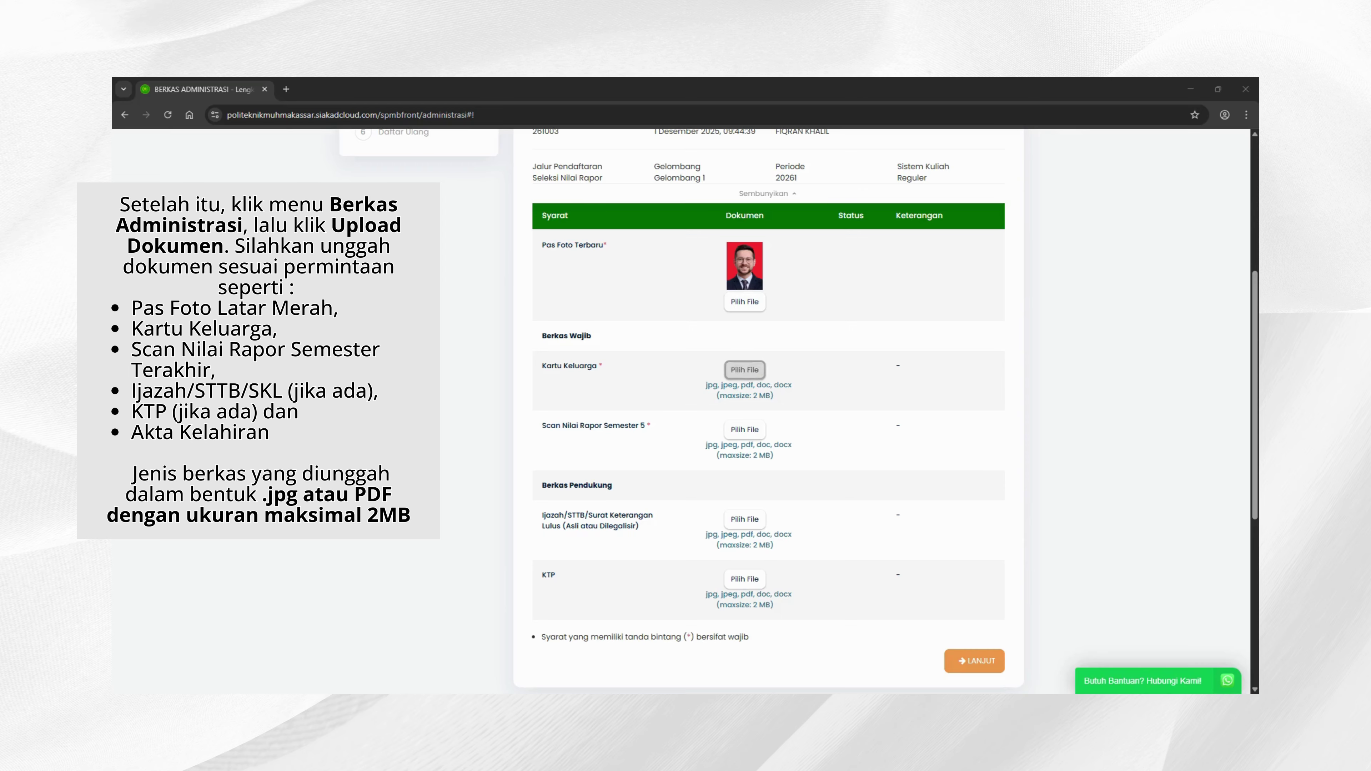
key("Return")
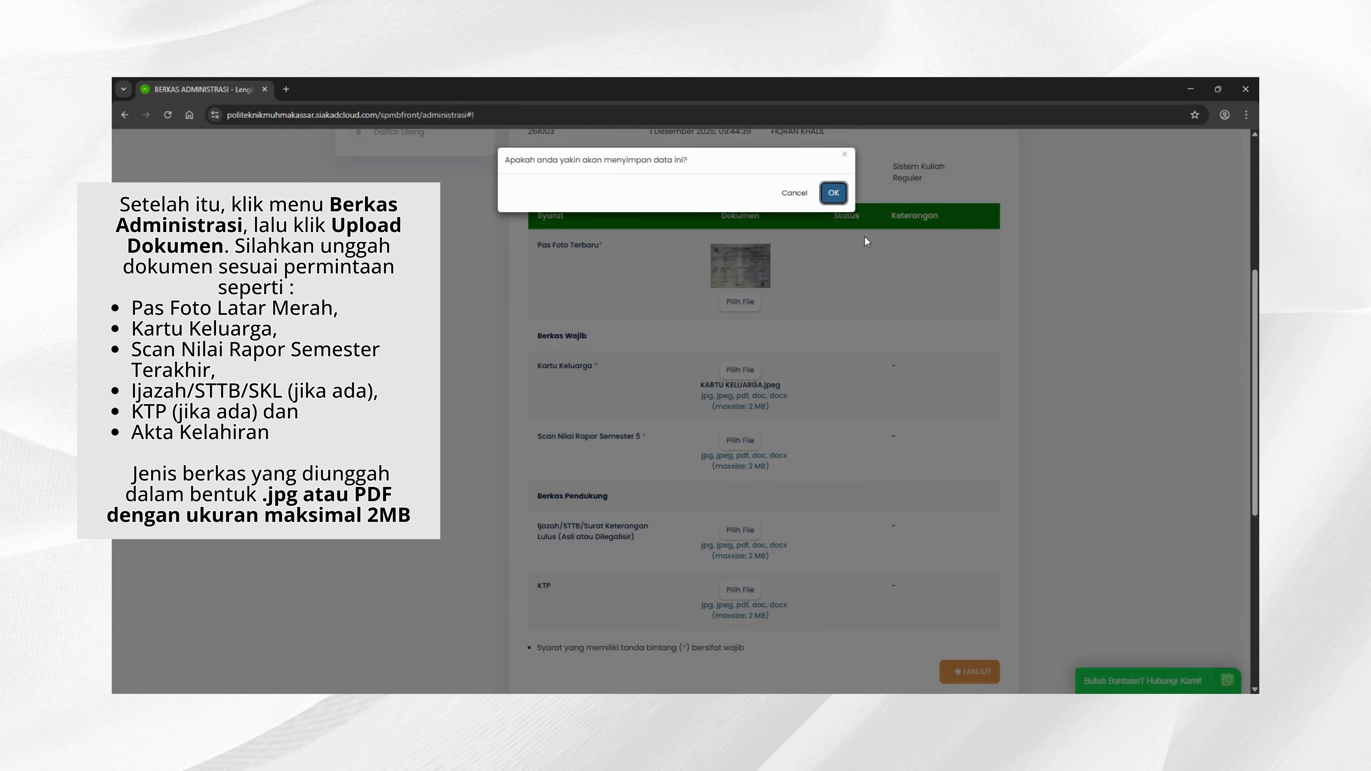
left_click(834, 193)
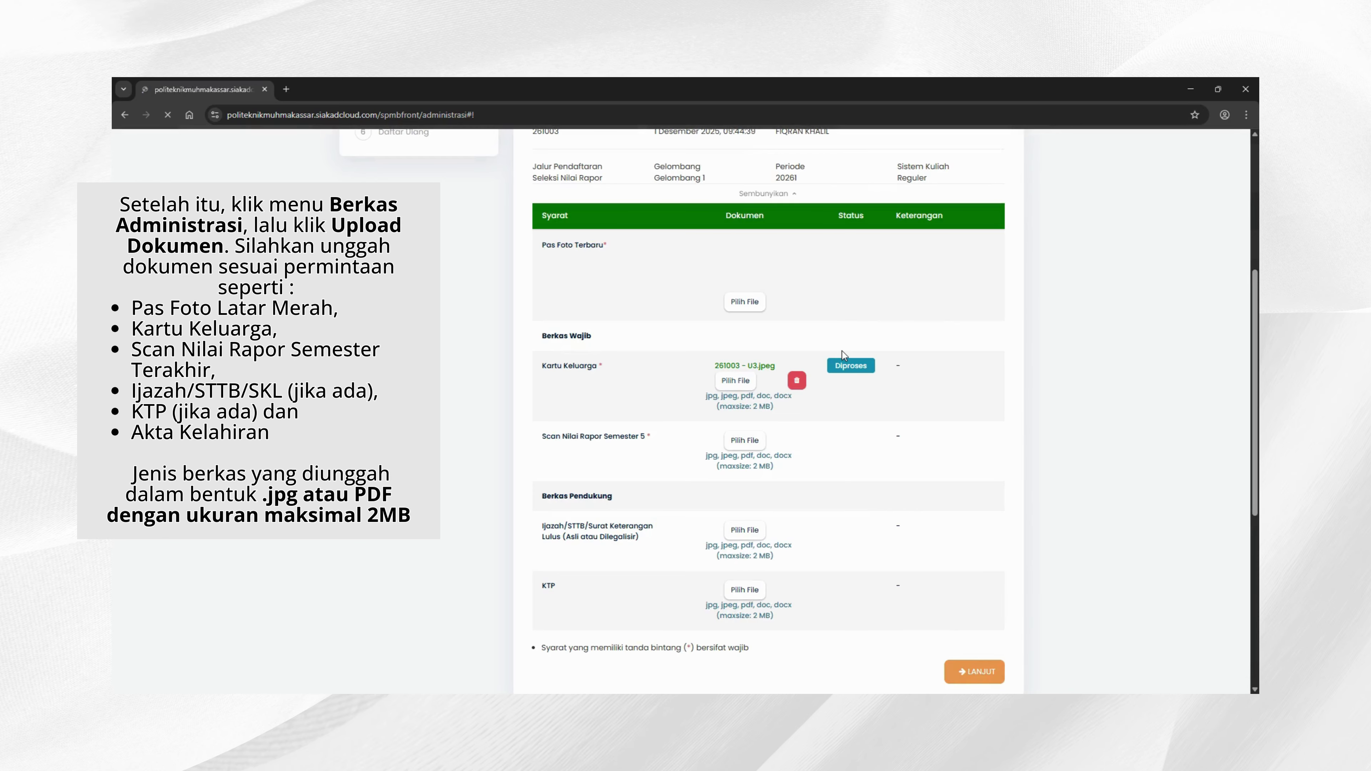
scroll(844, 355, "down", 2)
left_click(756, 322)
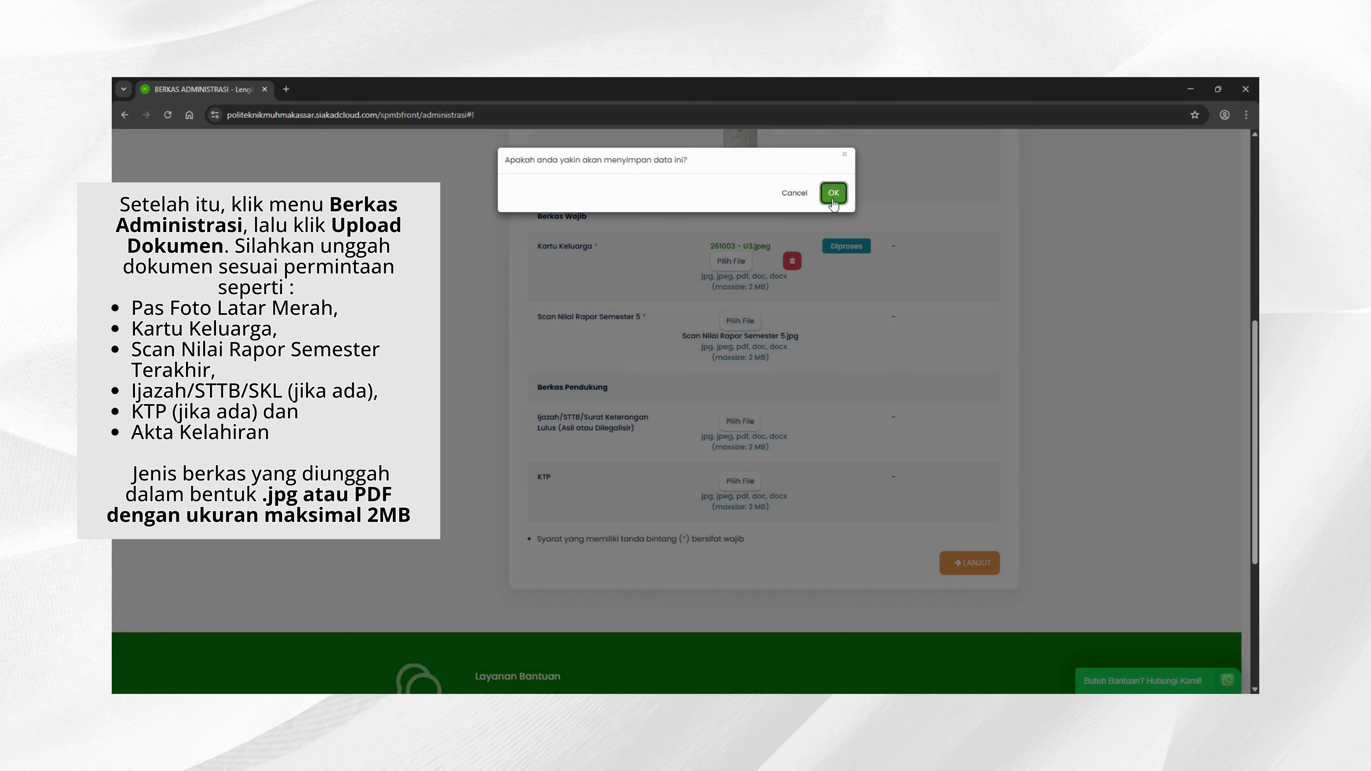
Step: Save the report card scan and upload IJAZAH SMK.jpeg for the Ijazah requirement
left_click(831, 192)
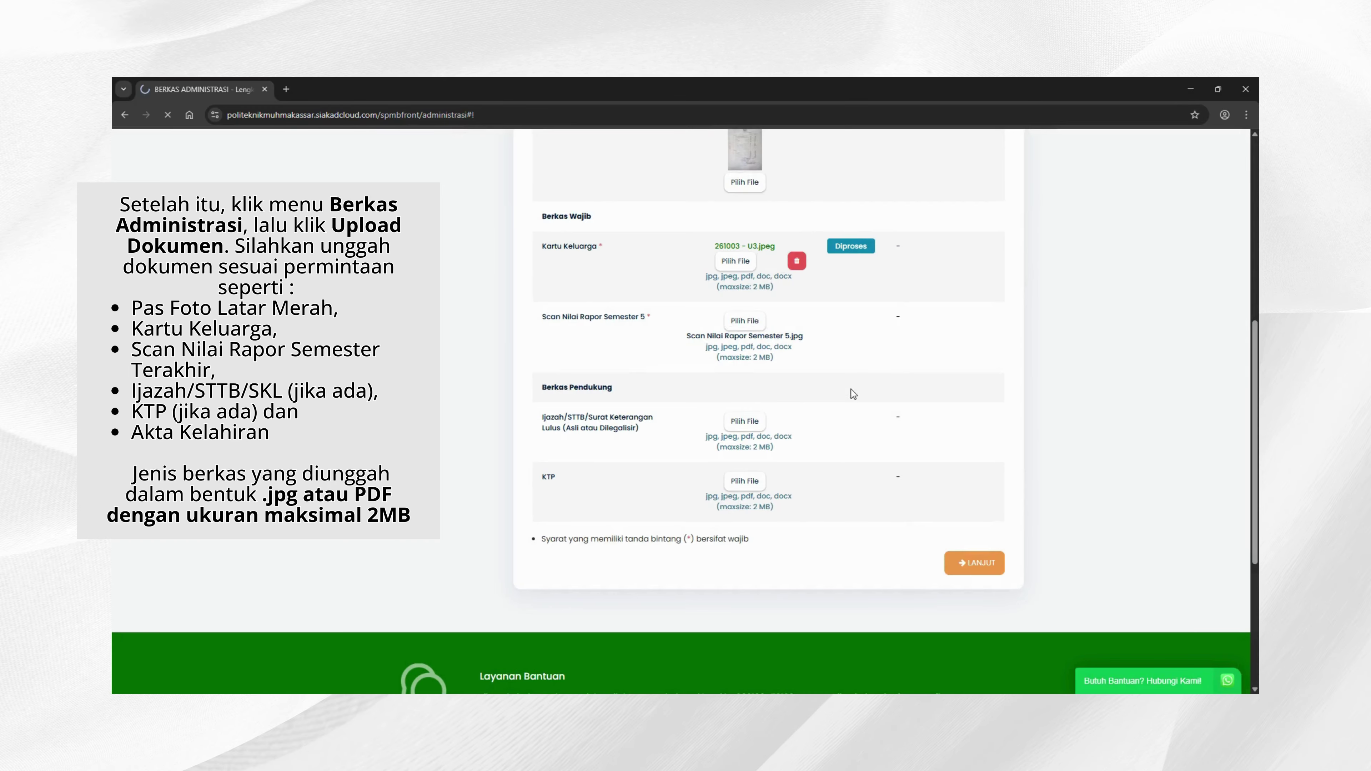
left_click(745, 422)
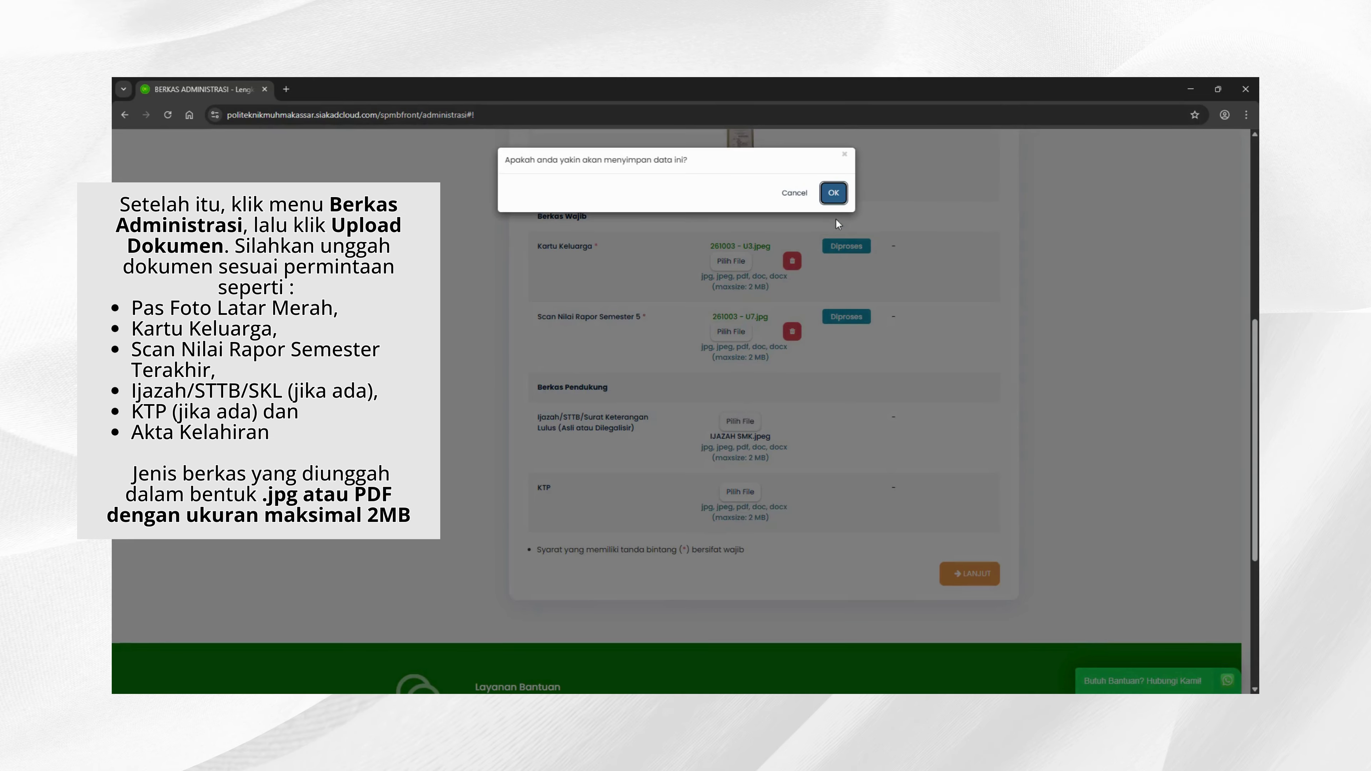
left_click(829, 192)
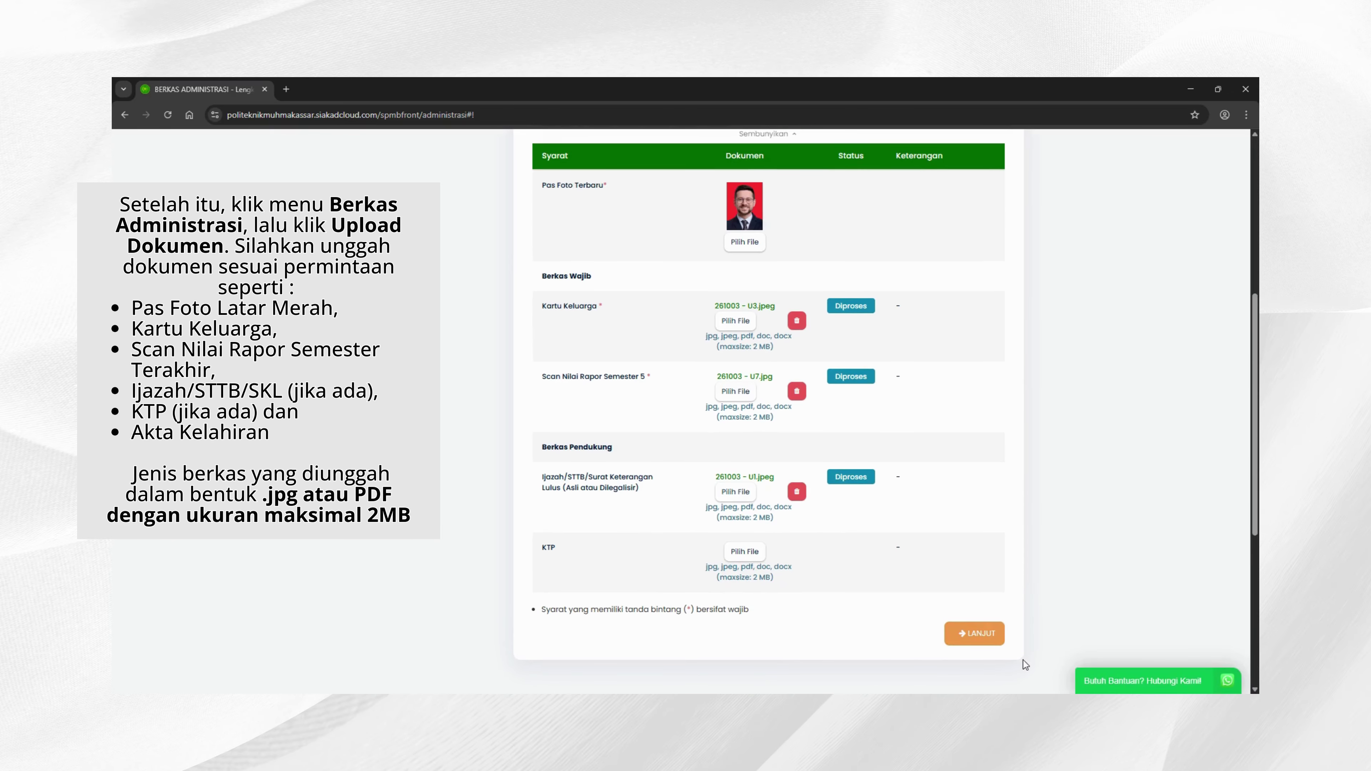
Step: Continue to the Pengumpulan Data questionnaire and tick Keluarga as an information source
scroll(910, 592, "up", 4)
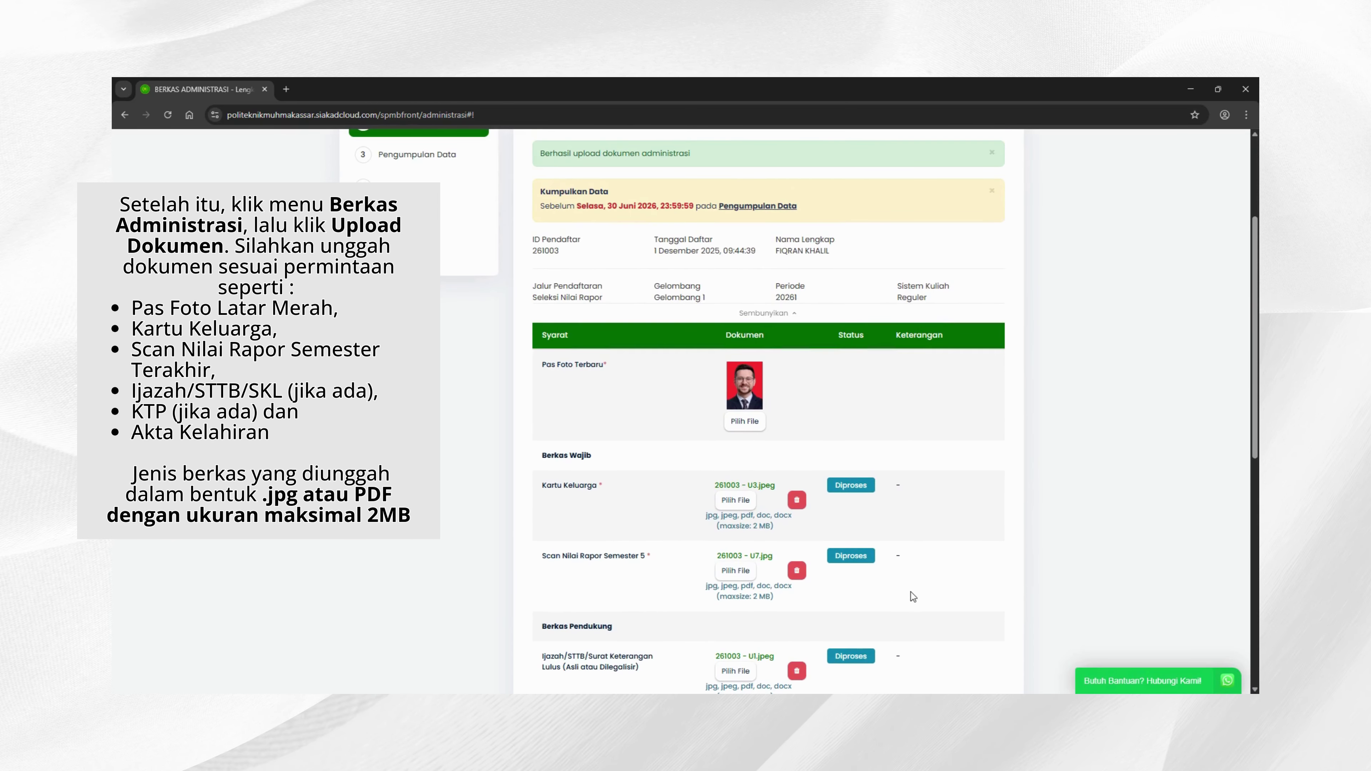
scroll(911, 596, "down", 3)
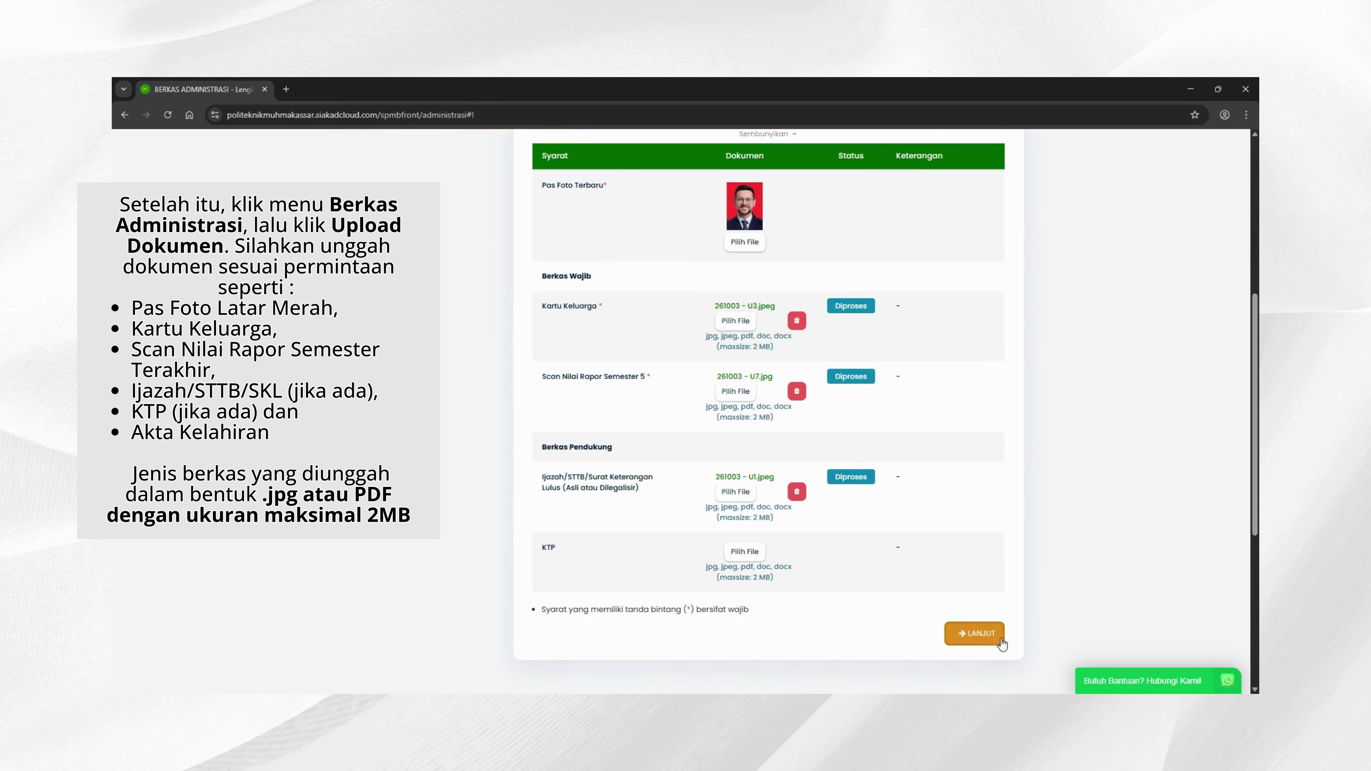
scroll(980, 590, "up", 8)
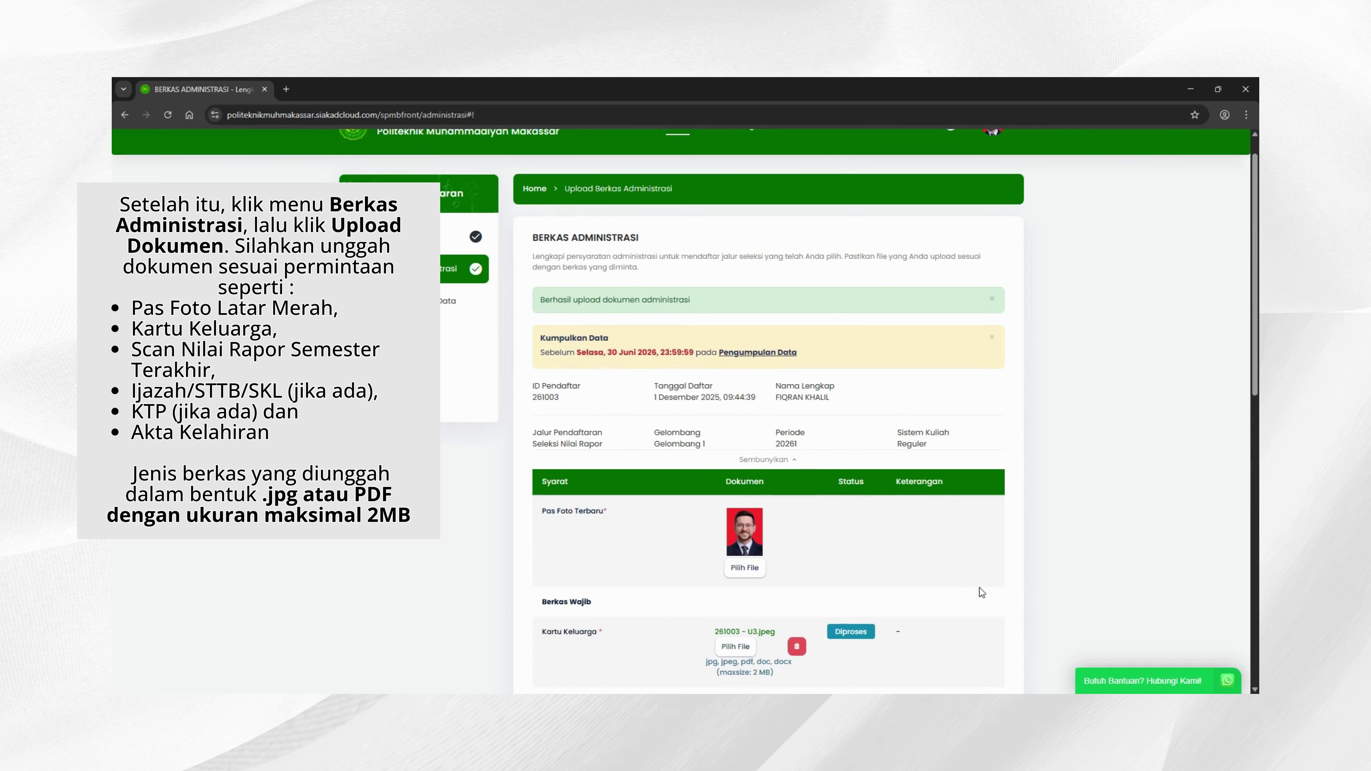
scroll(981, 588, "down", 5)
scroll(980, 588, "down", 4)
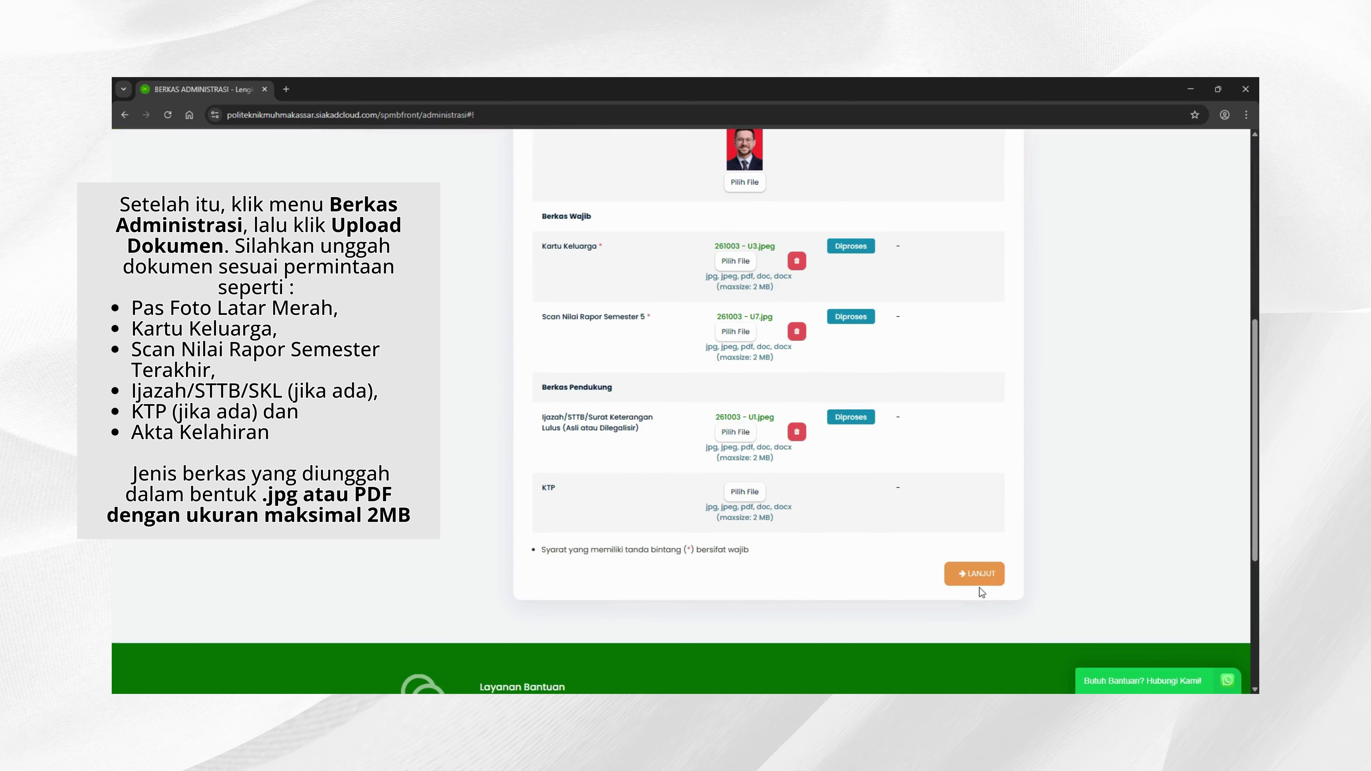
left_click(986, 578)
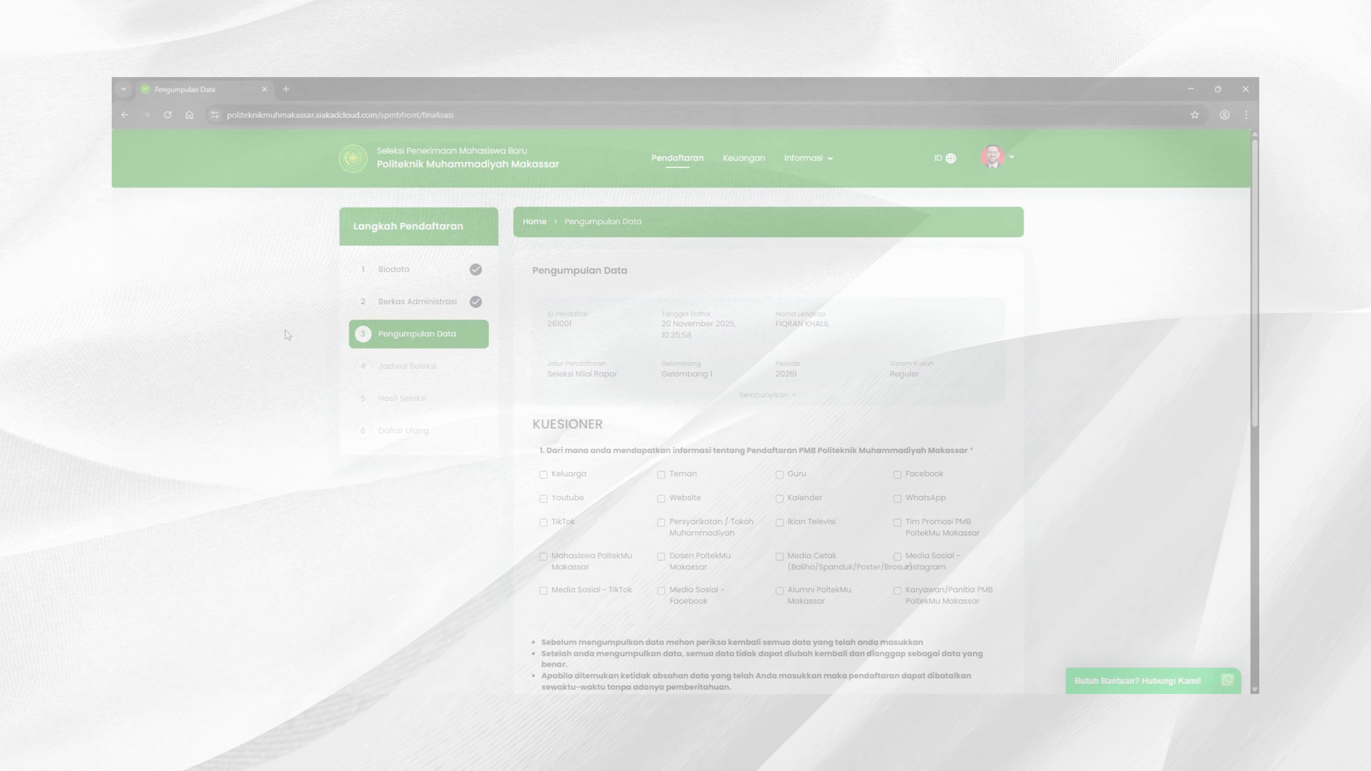
scroll(756, 432, "down", 3)
left_click(543, 295)
Step: Tick Karyawan/Panitia PMB, agree to the truth statement, and submit the registration data
left_click(897, 411)
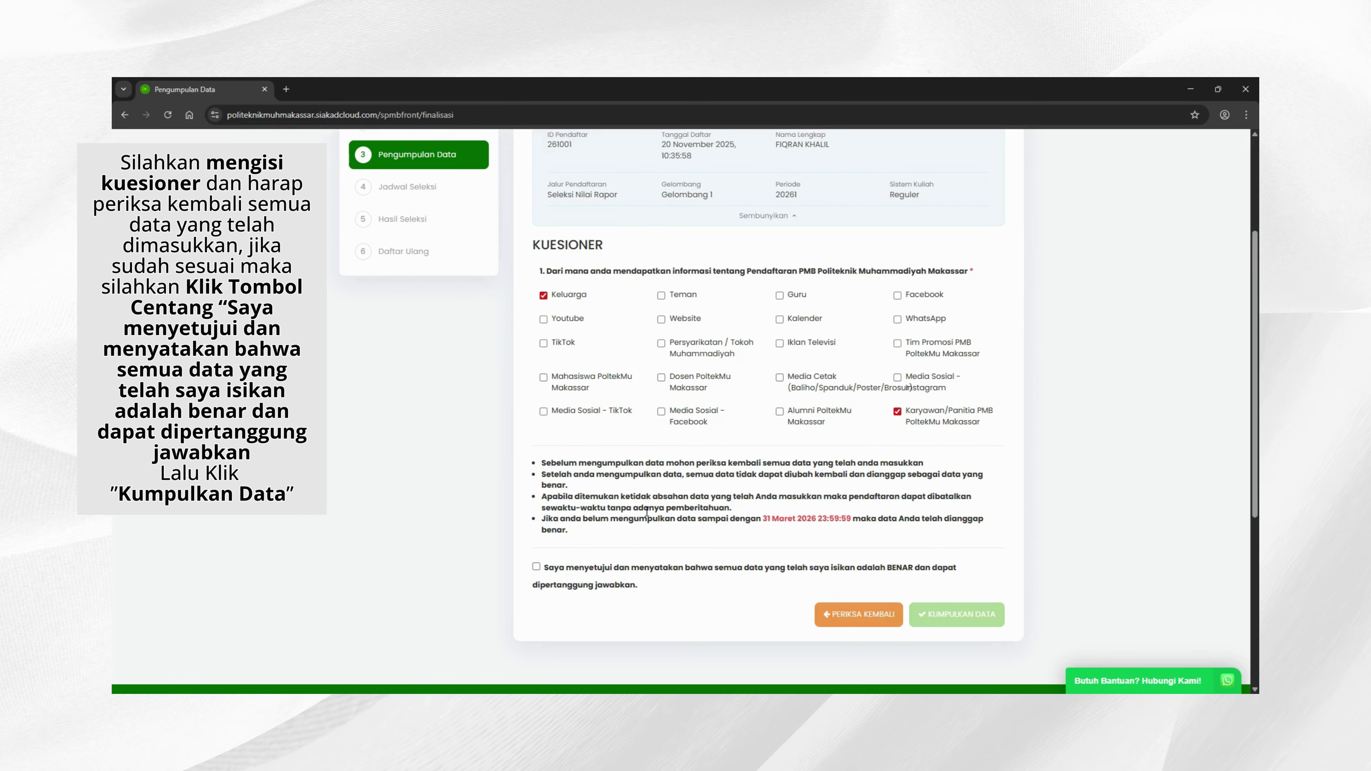
left_click(538, 568)
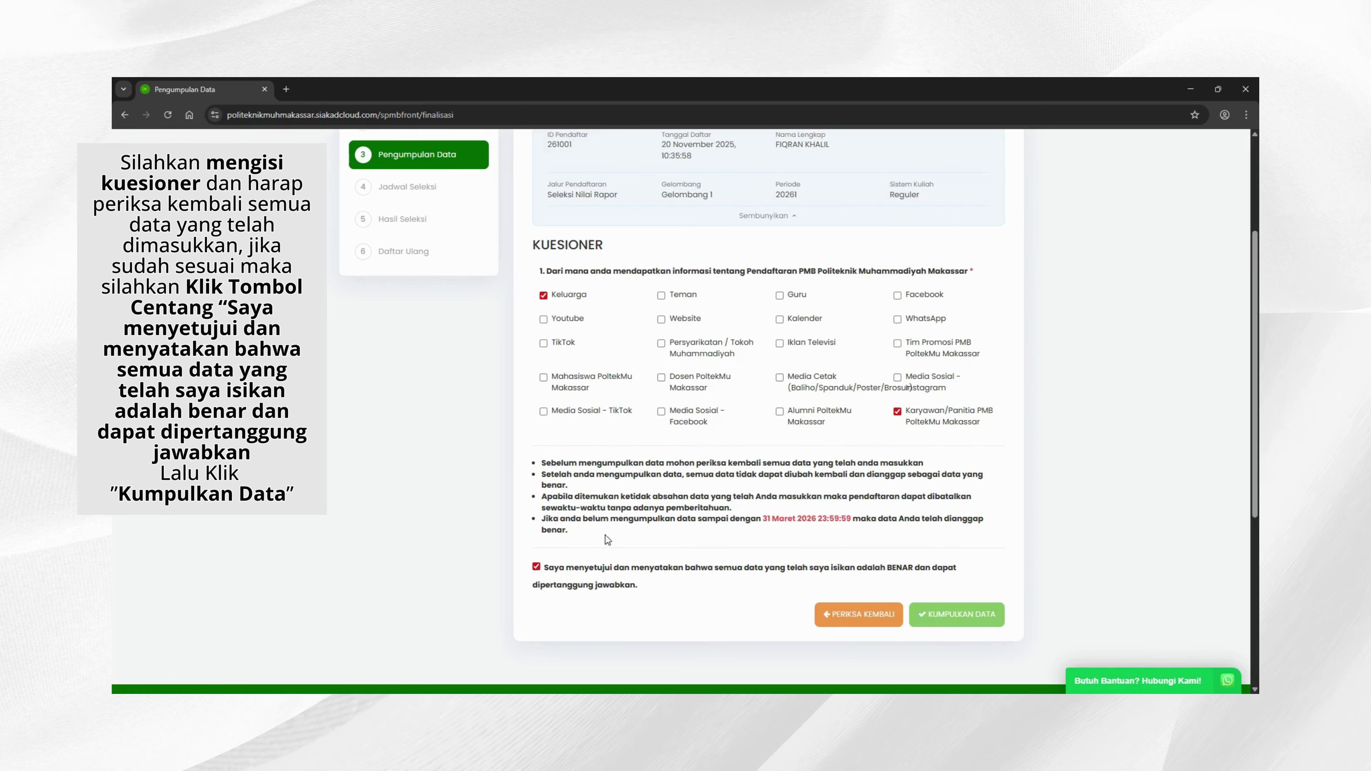
left_click(953, 615)
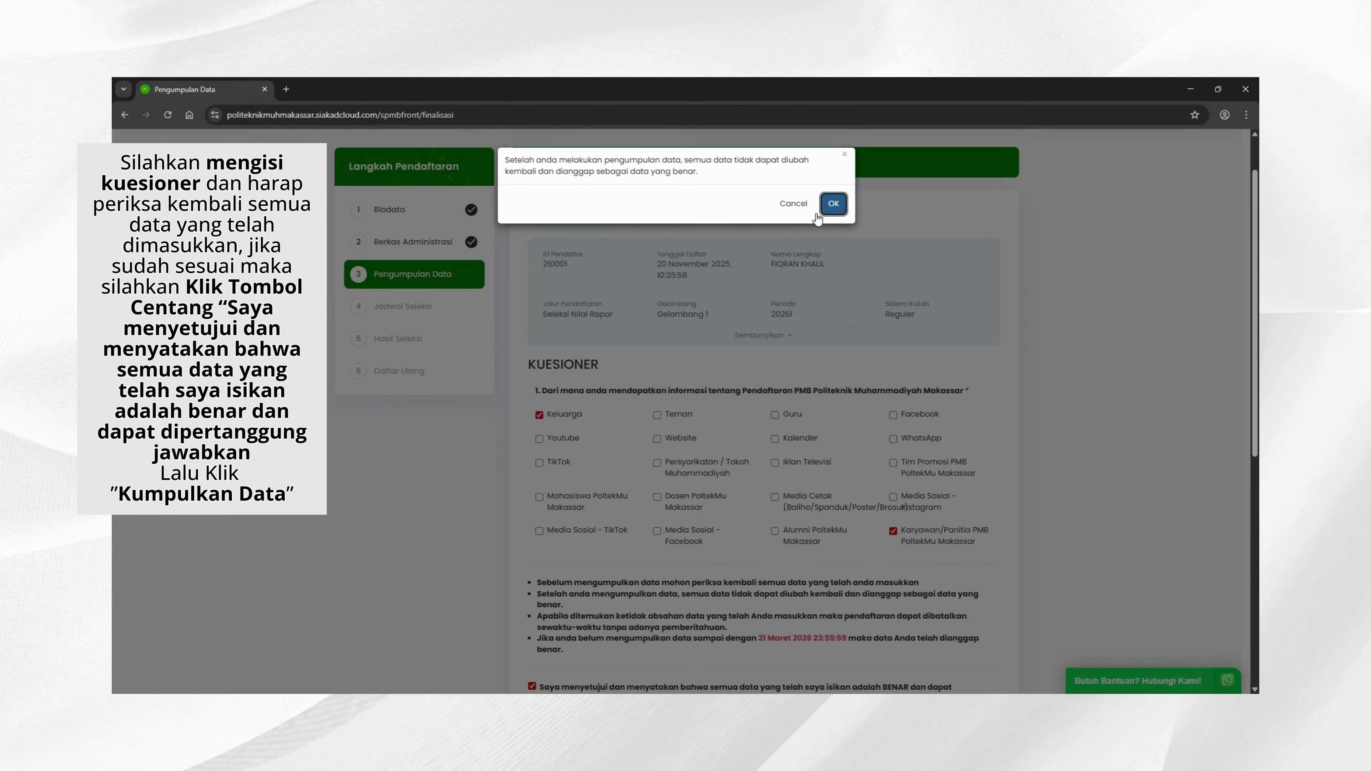
left_click(834, 205)
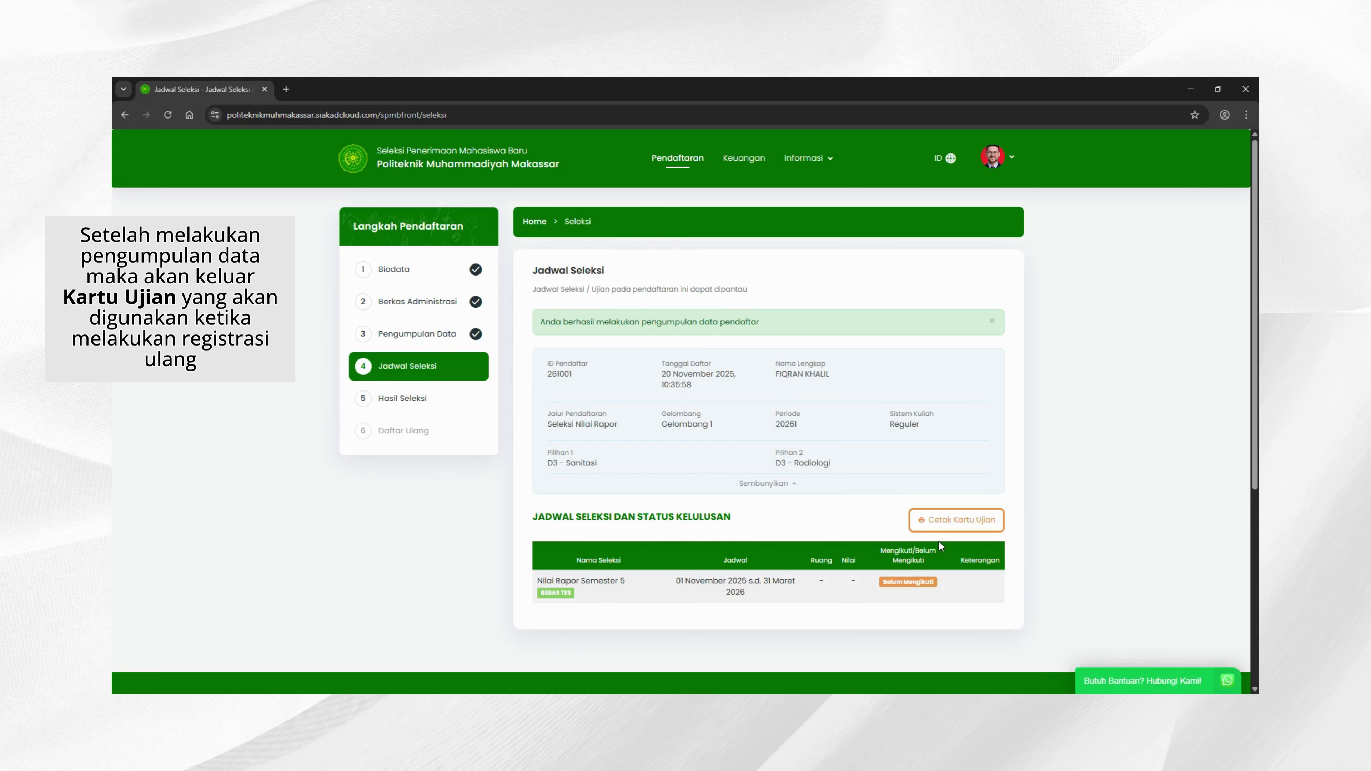
Step: Bring up the printable exam card, then go to the Hasil Seleksi step
left_click(957, 522)
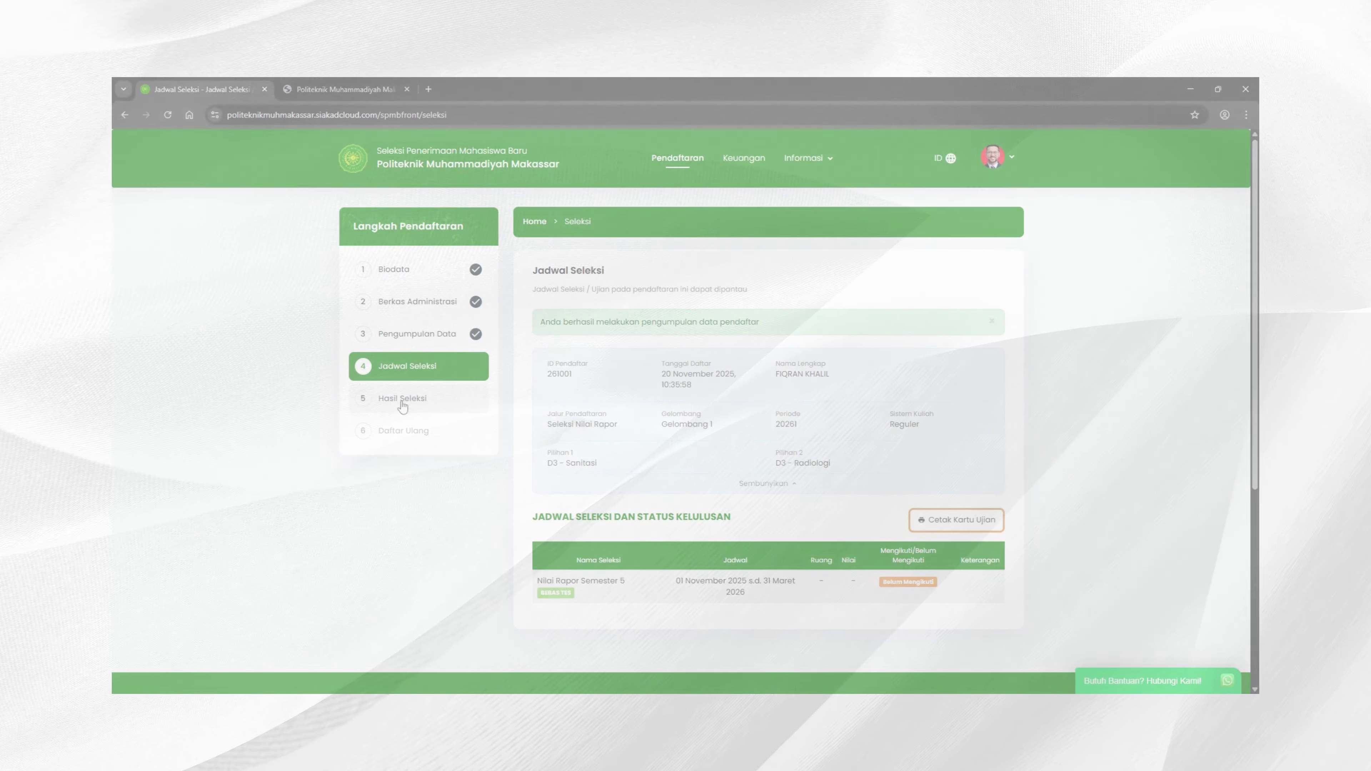
left_click(424, 402)
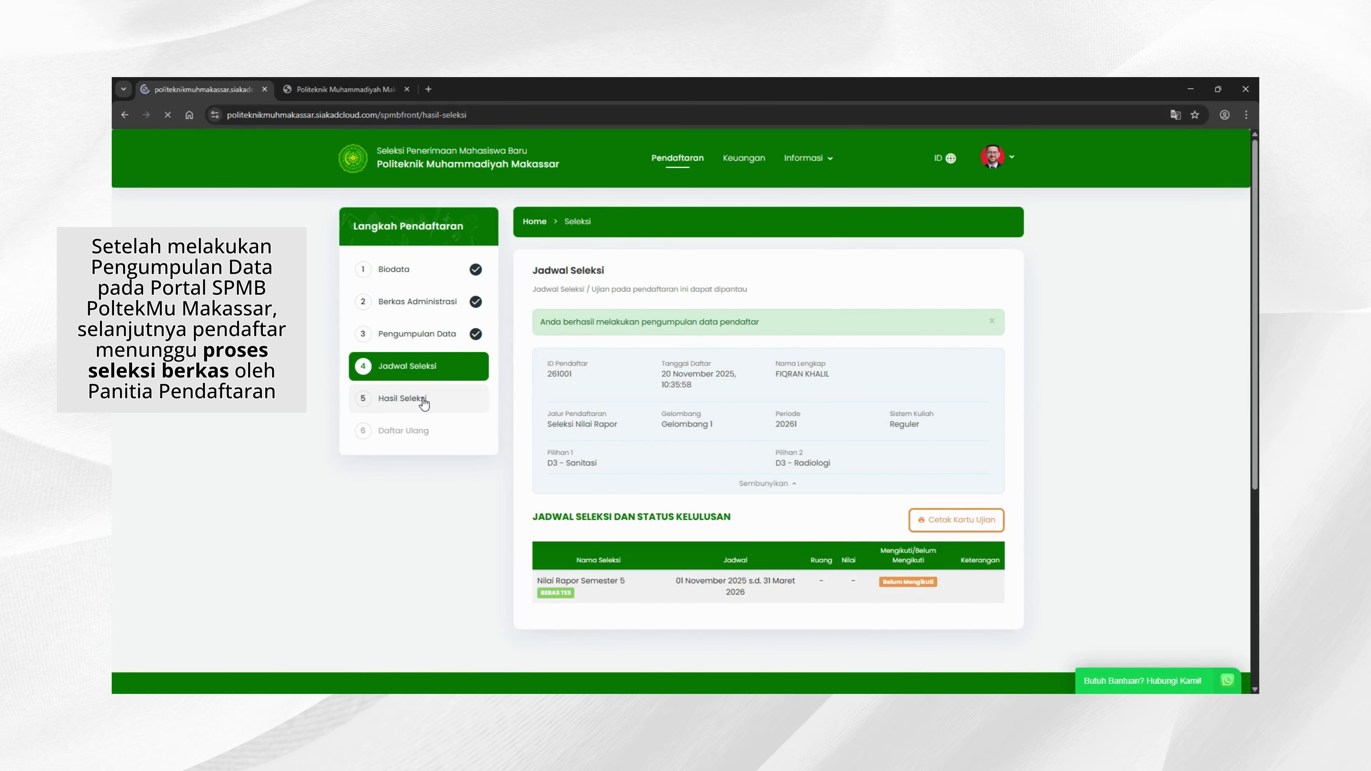
scroll(726, 438, "down", 3)
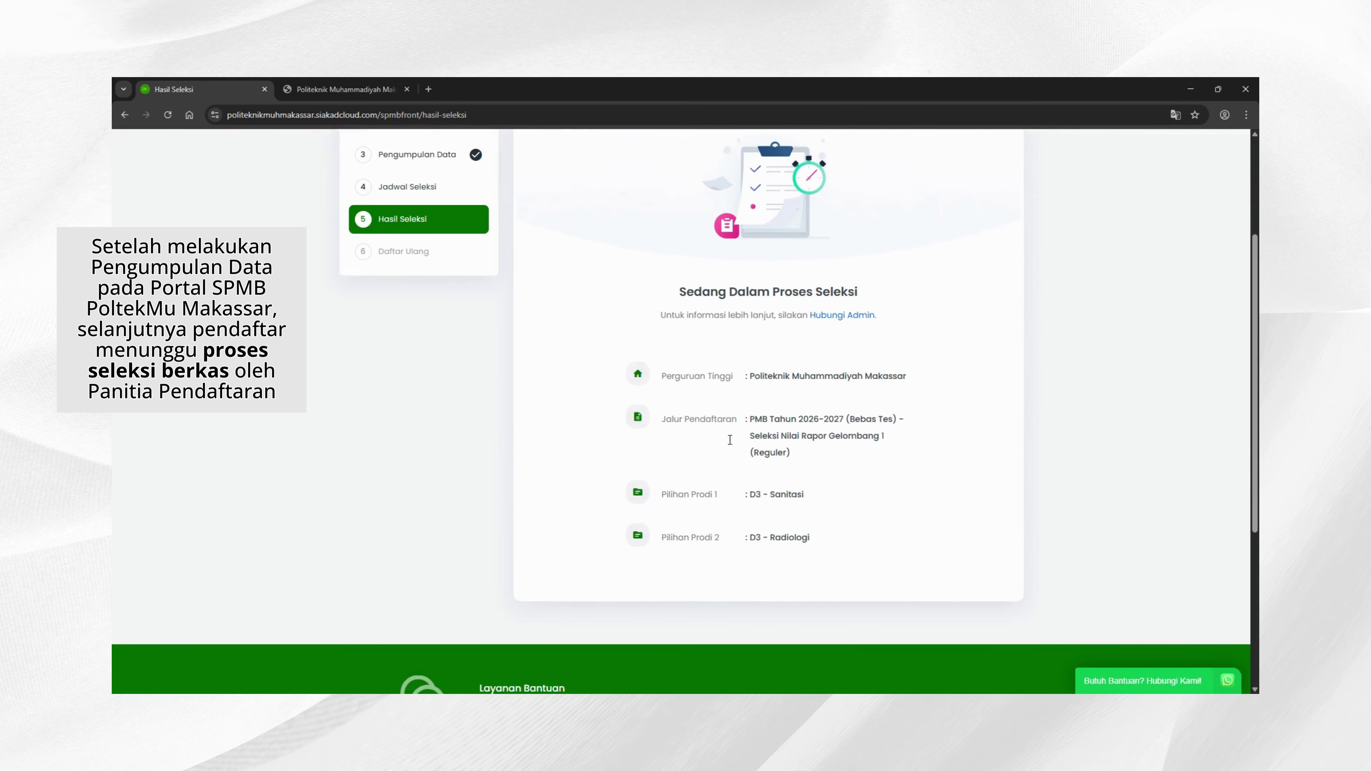
Step: Scroll the Hasil Seleksi page to see the Lulus Seleksi result for D3 - Sanitasi
scroll(951, 486, "down", 2)
scroll(1003, 493, "up", 4)
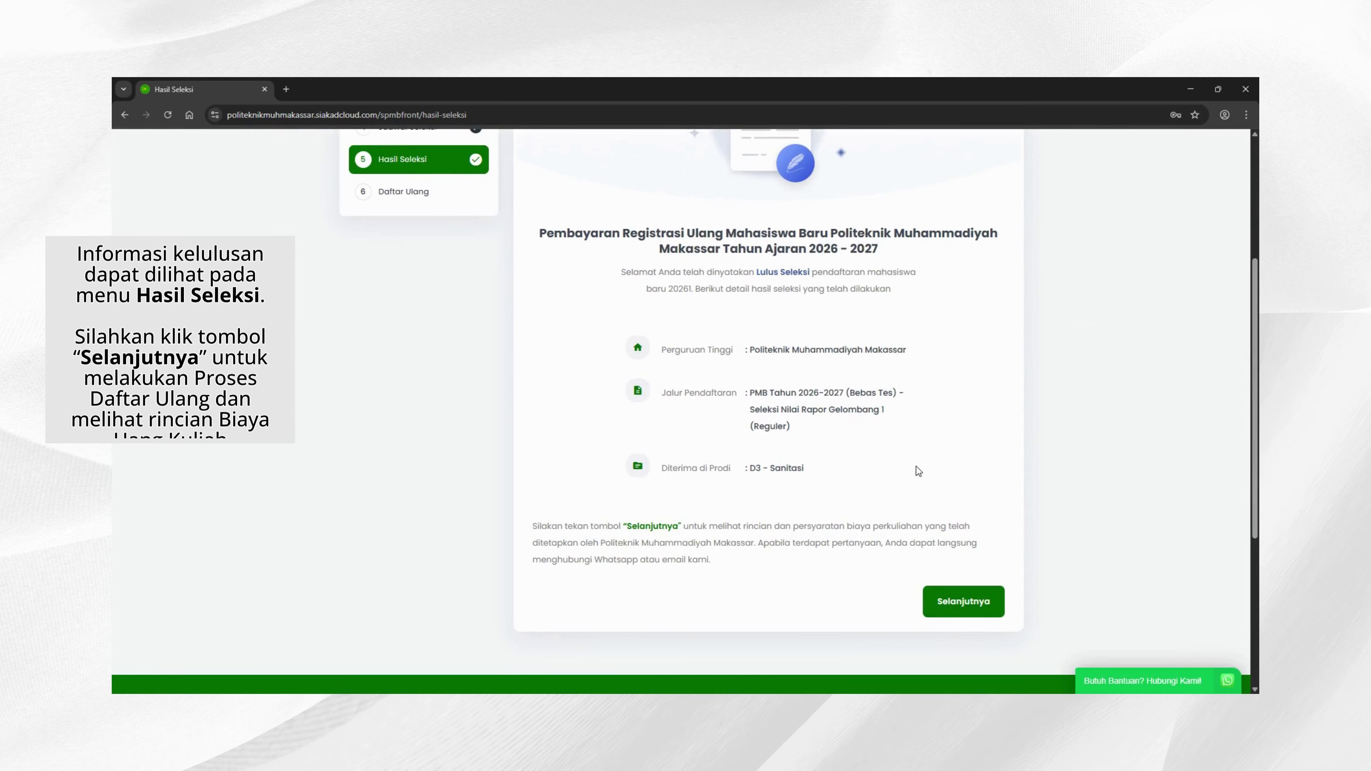
Step: Review the Biaya Kuliah fees: 7.900.000,00 initial fees and 3.000.000,00 tuition, with agreement ticked
left_click(964, 601)
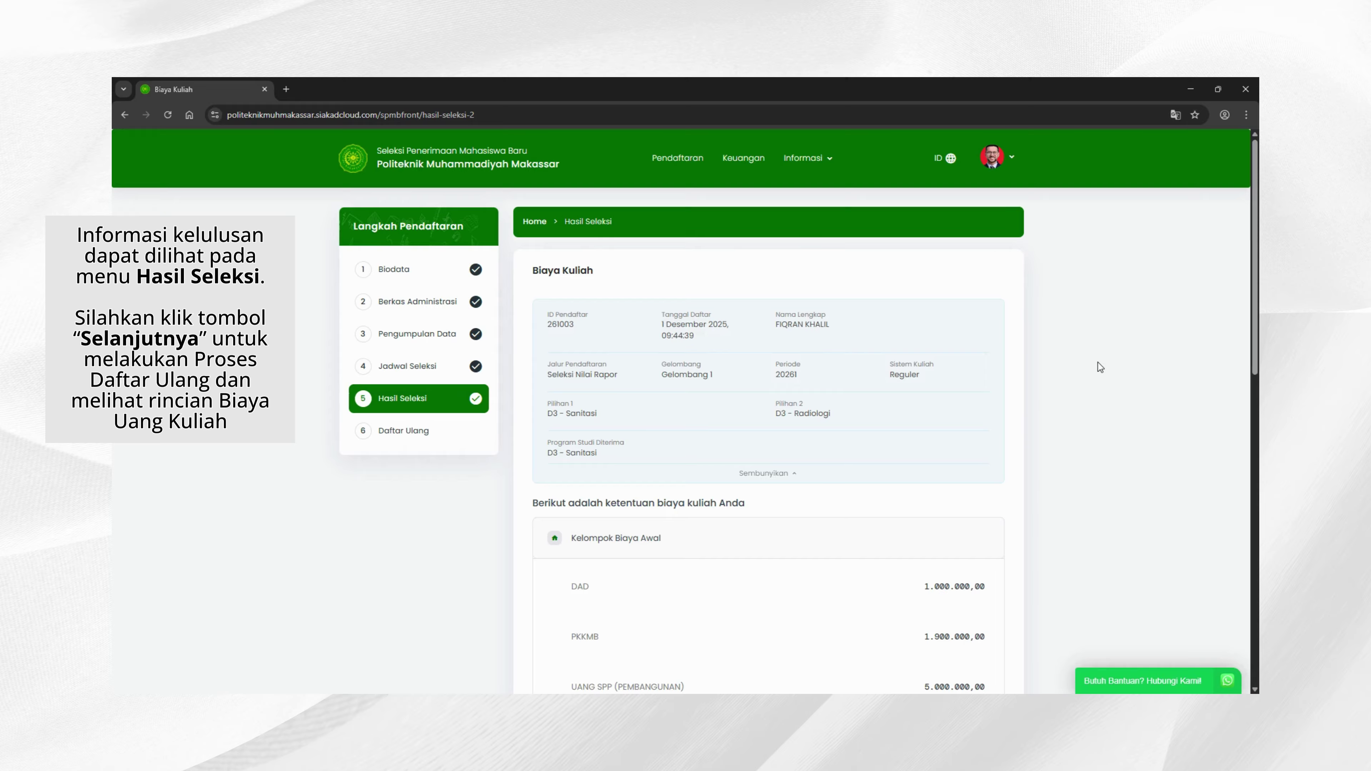
scroll(1098, 362, "down", 3)
scroll(1098, 362, "down", 4)
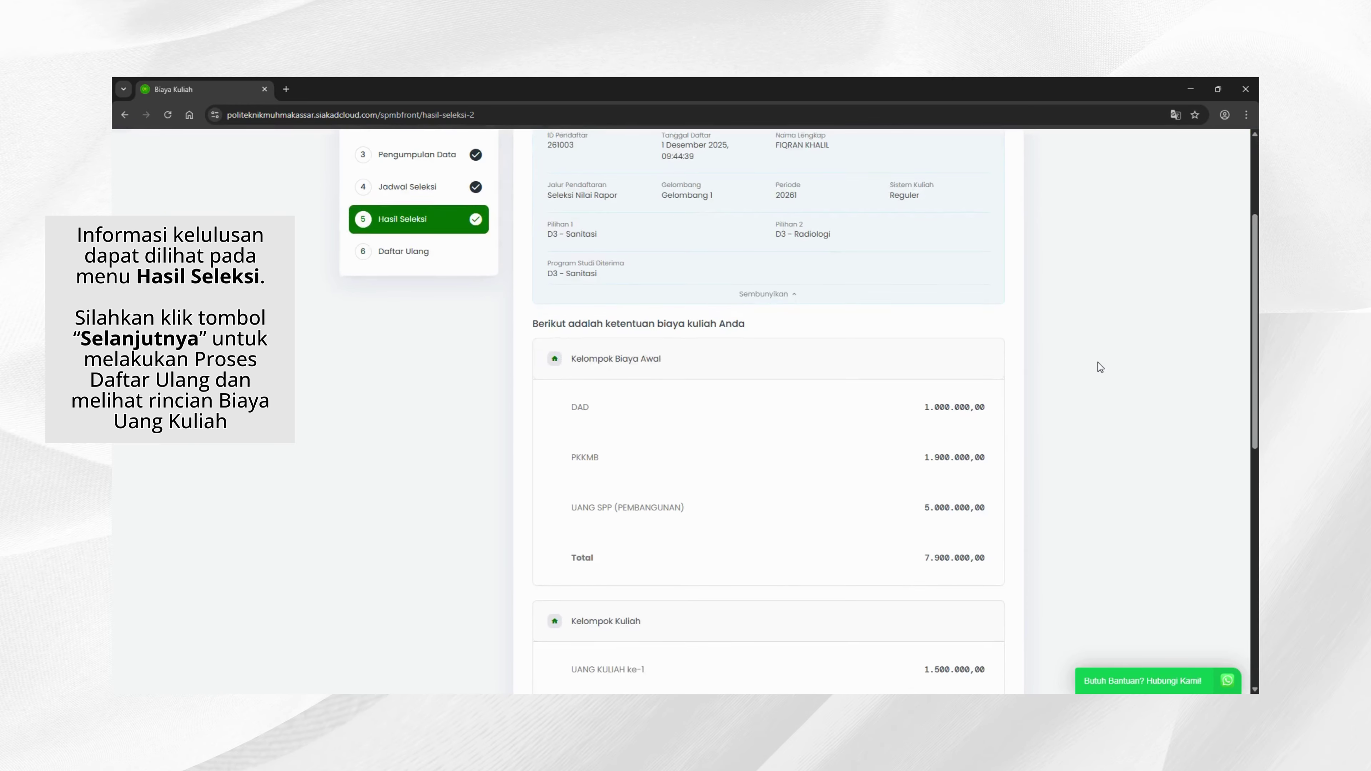
scroll(1098, 362, "down", 2)
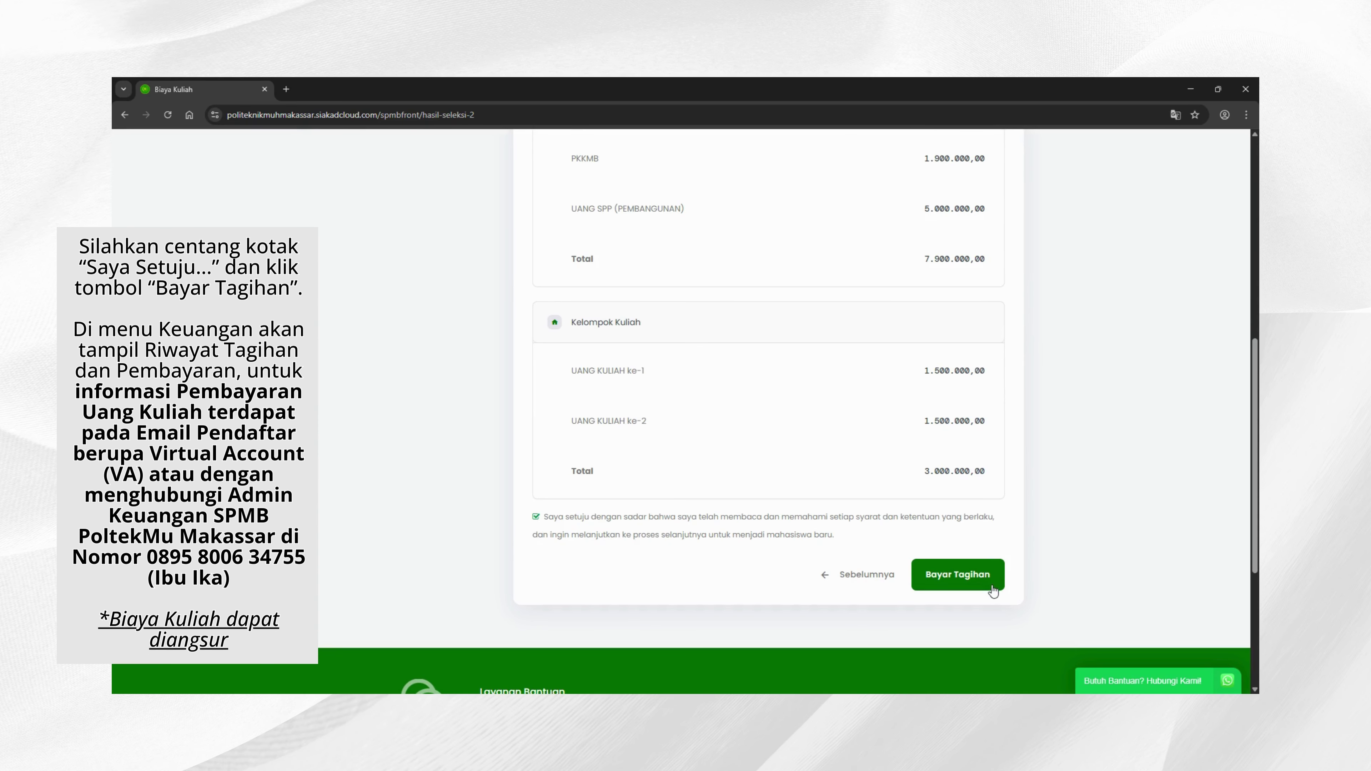
Step: Check the five unpaid invoices in the billing history, then go to Daftar Ulang
left_click(980, 586)
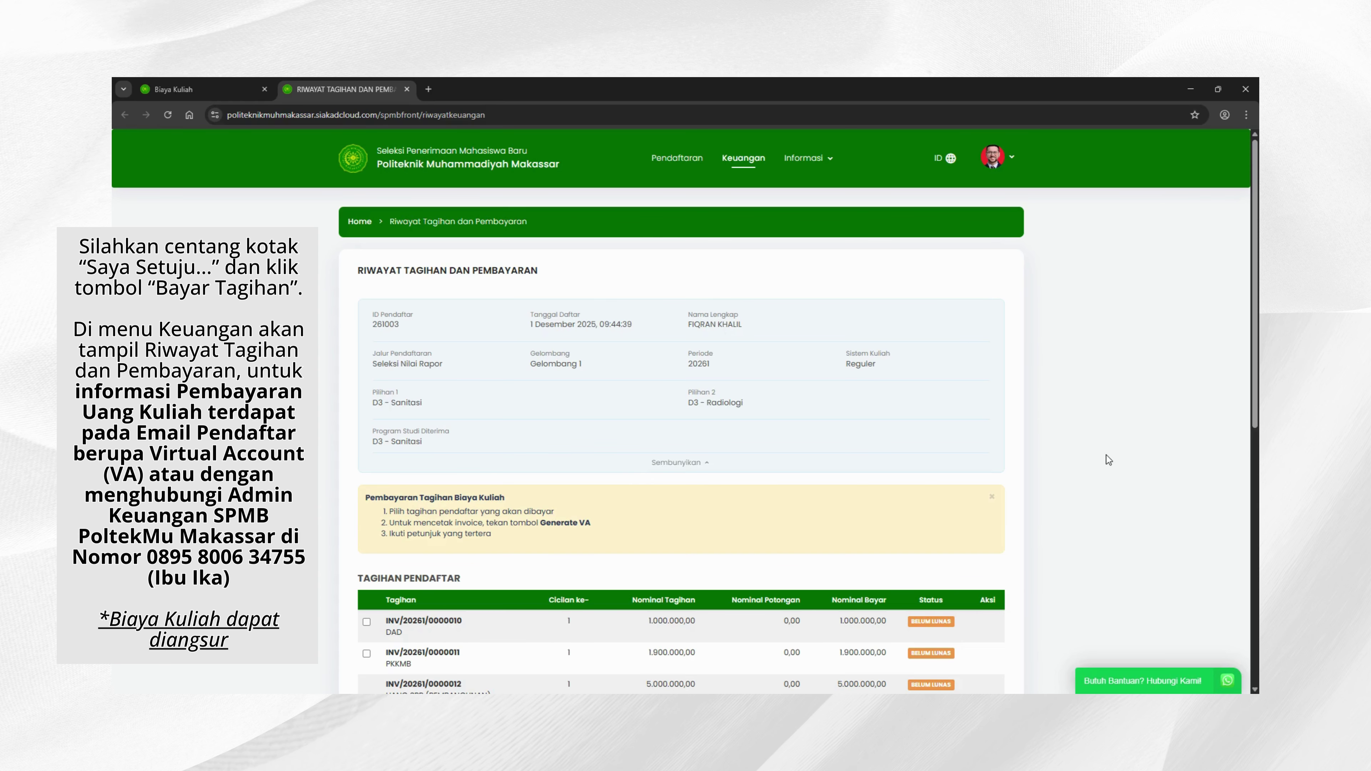
scroll(1109, 460, "down", 3)
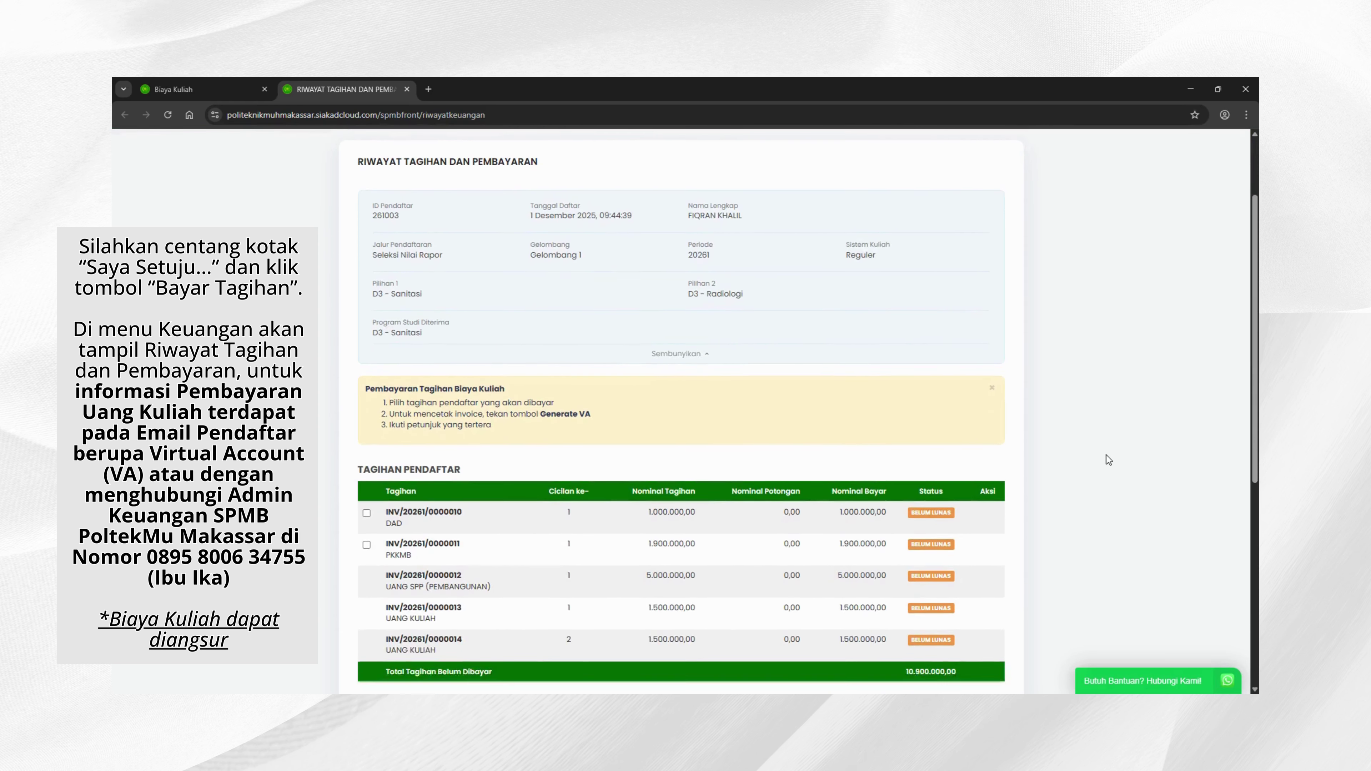
scroll(1109, 460, "up", 3)
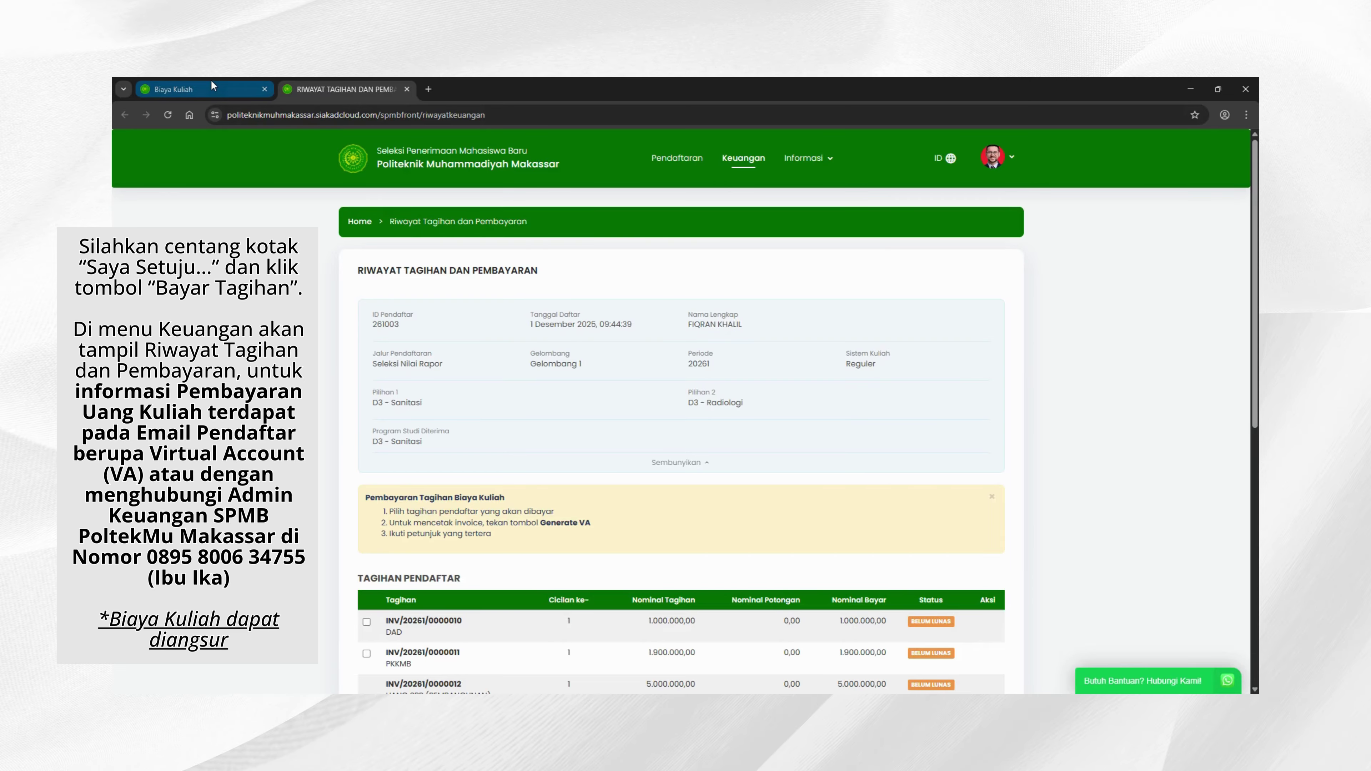
left_click(680, 162)
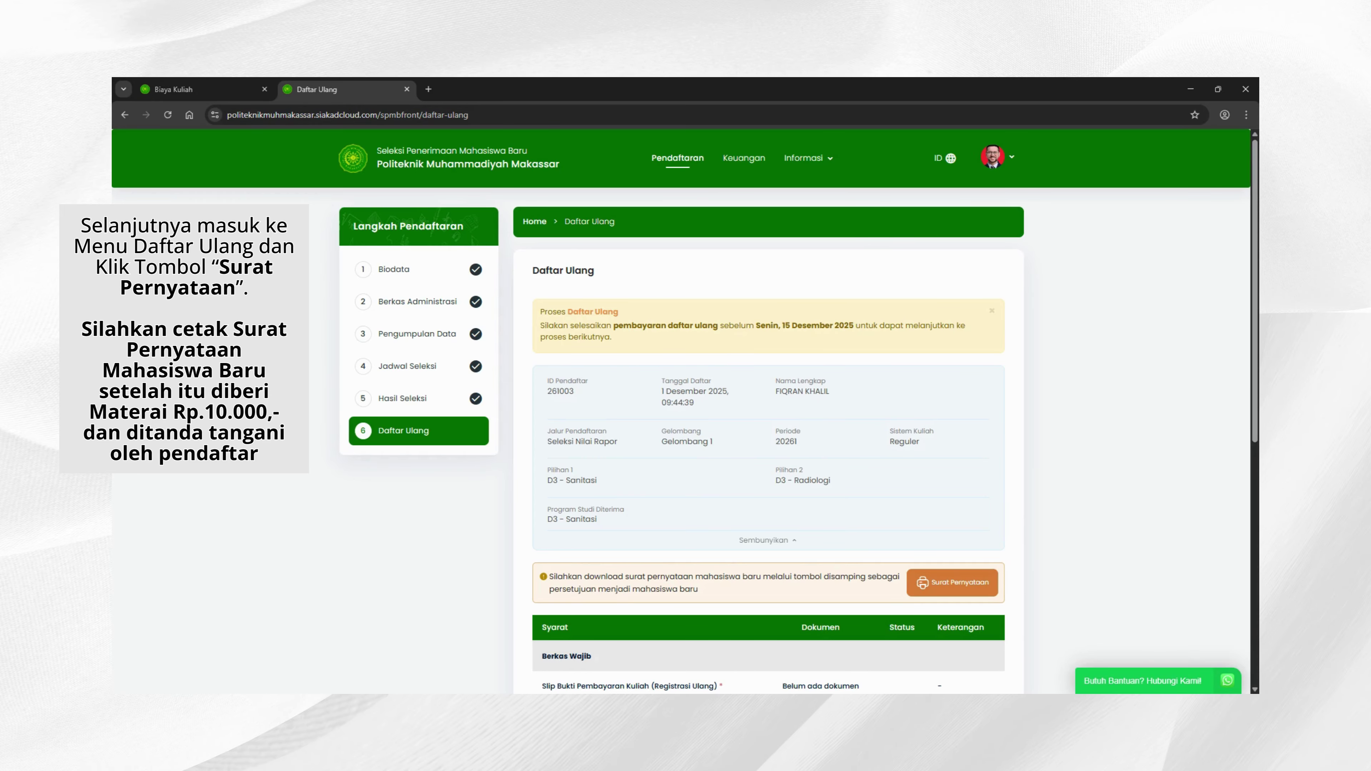
Step: Bring up the Surat Pernyataan Mahasiswa Baru letter in a new tab and print it
scroll(681, 411, "down", 3)
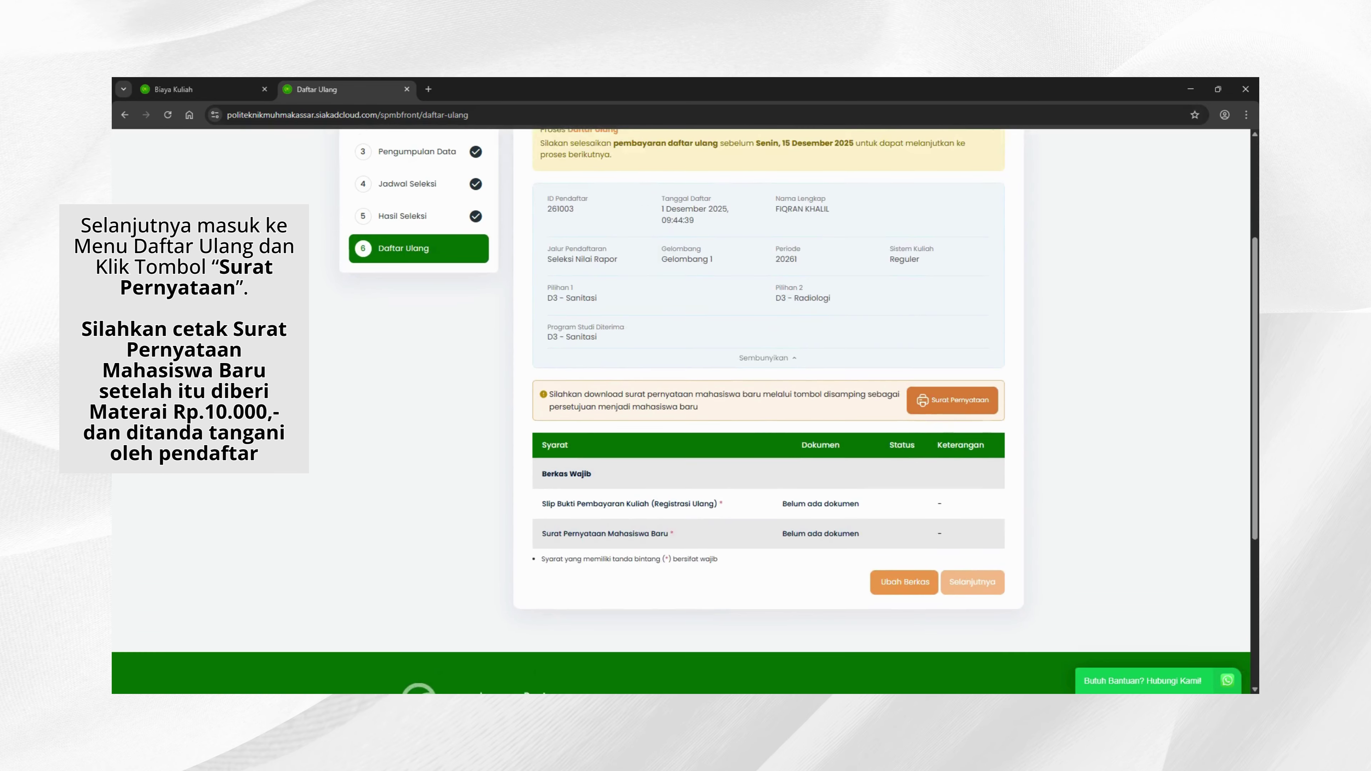
scroll(767, 410, "up", 2)
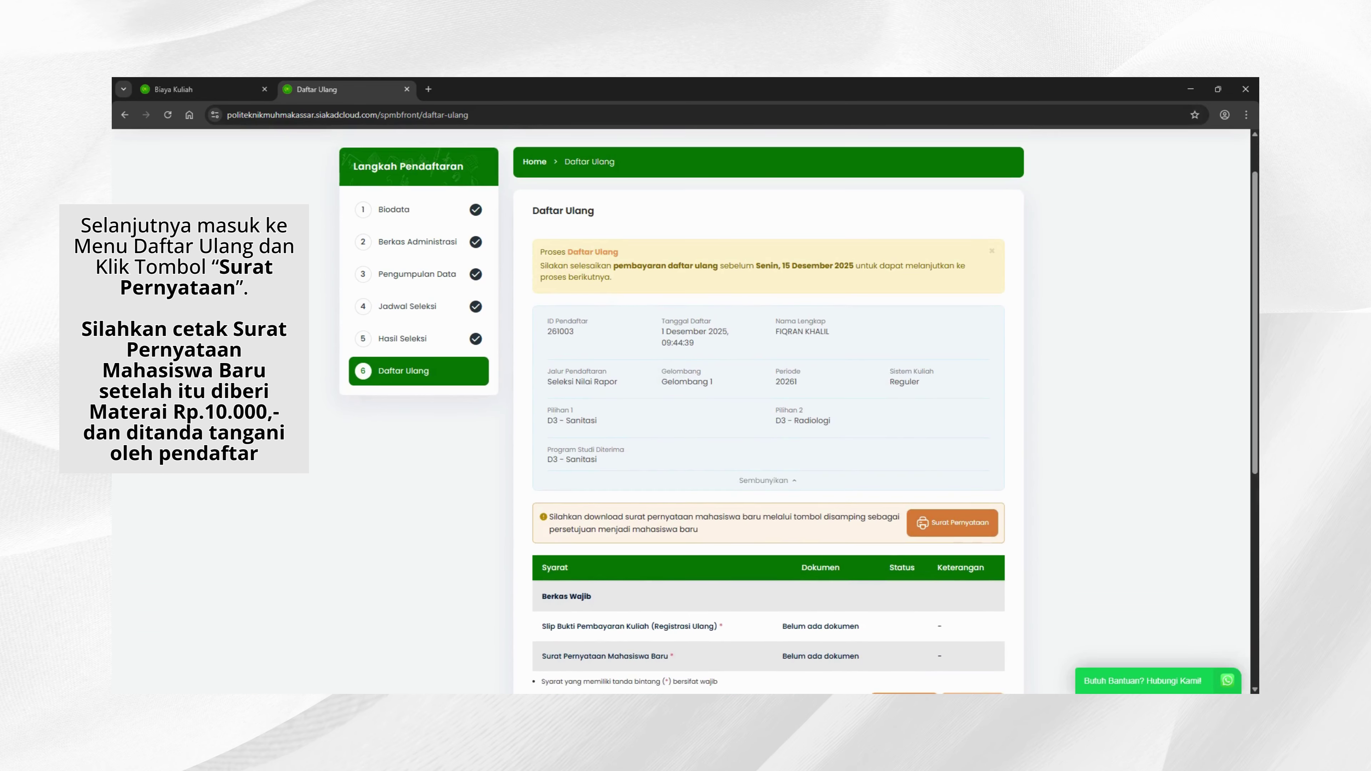
left_click(965, 527)
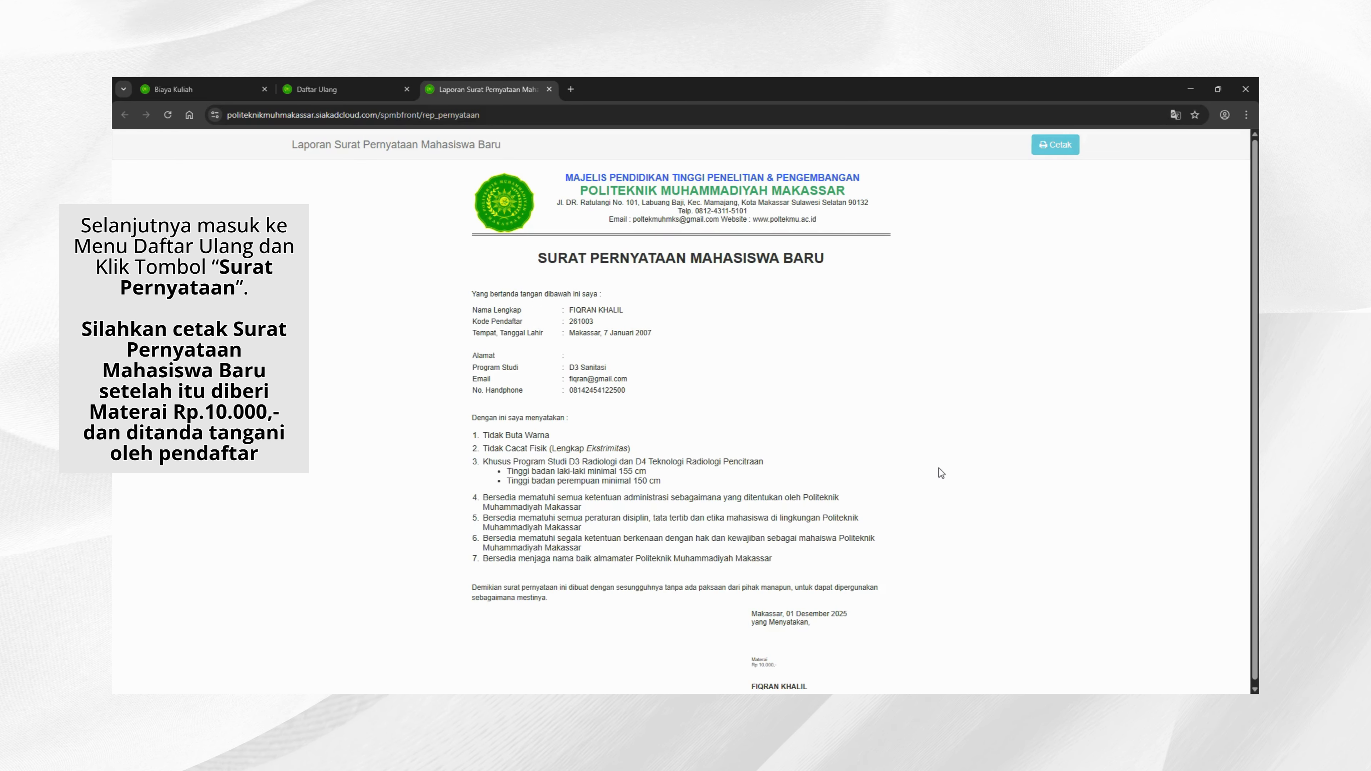
scroll(939, 473, "down", 1)
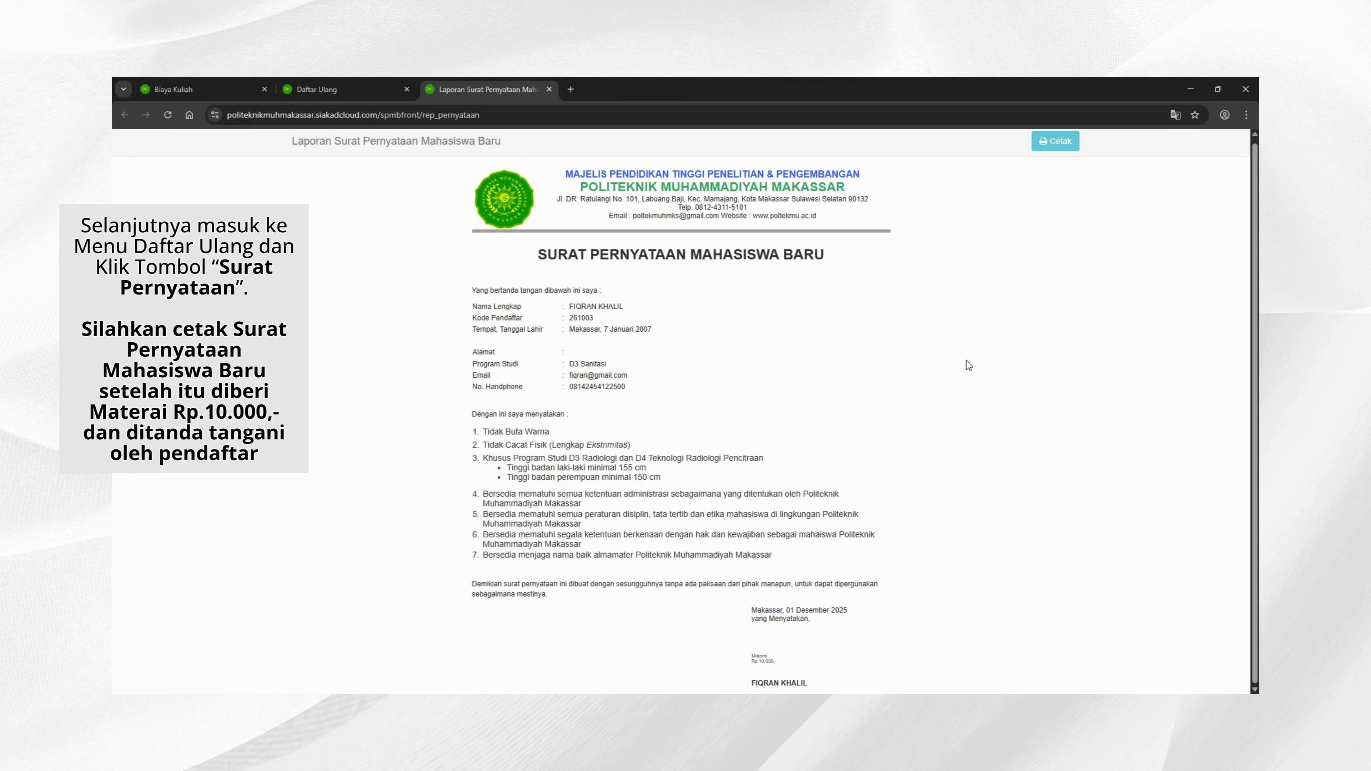
left_click(1052, 142)
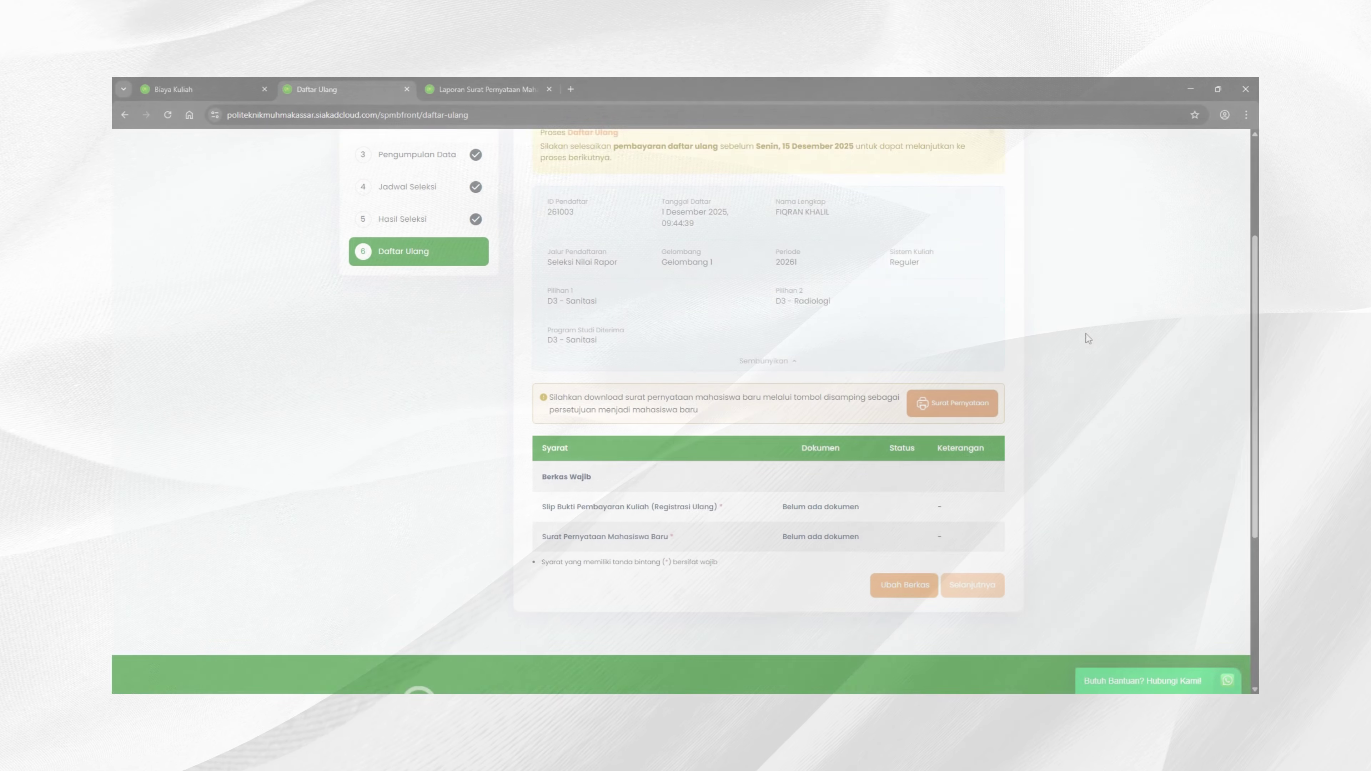
Step: Attach the payment slip image and signed statement letter PDF, then save both uploads
scroll(1074, 351, "up", 1)
scroll(1061, 377, "down", 1)
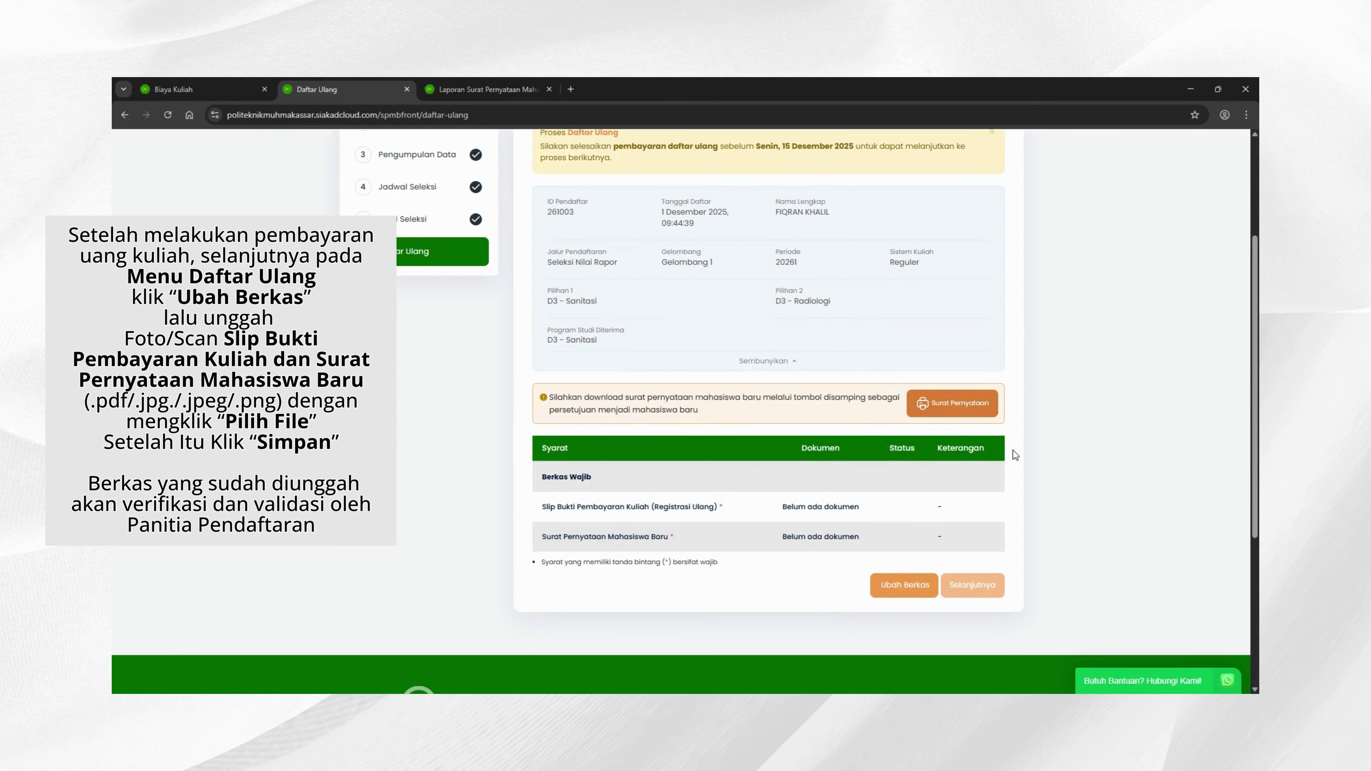
left_click(912, 590)
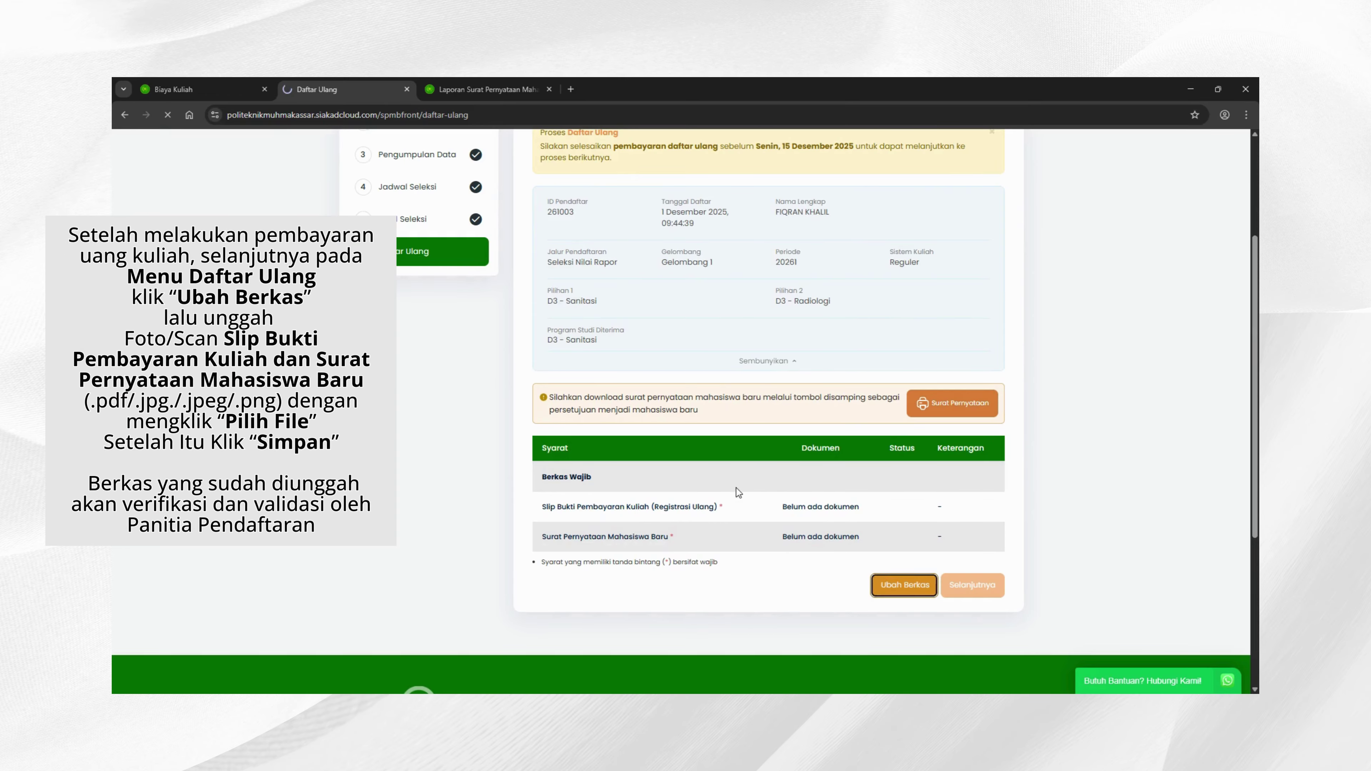
scroll(723, 486, "down", 2)
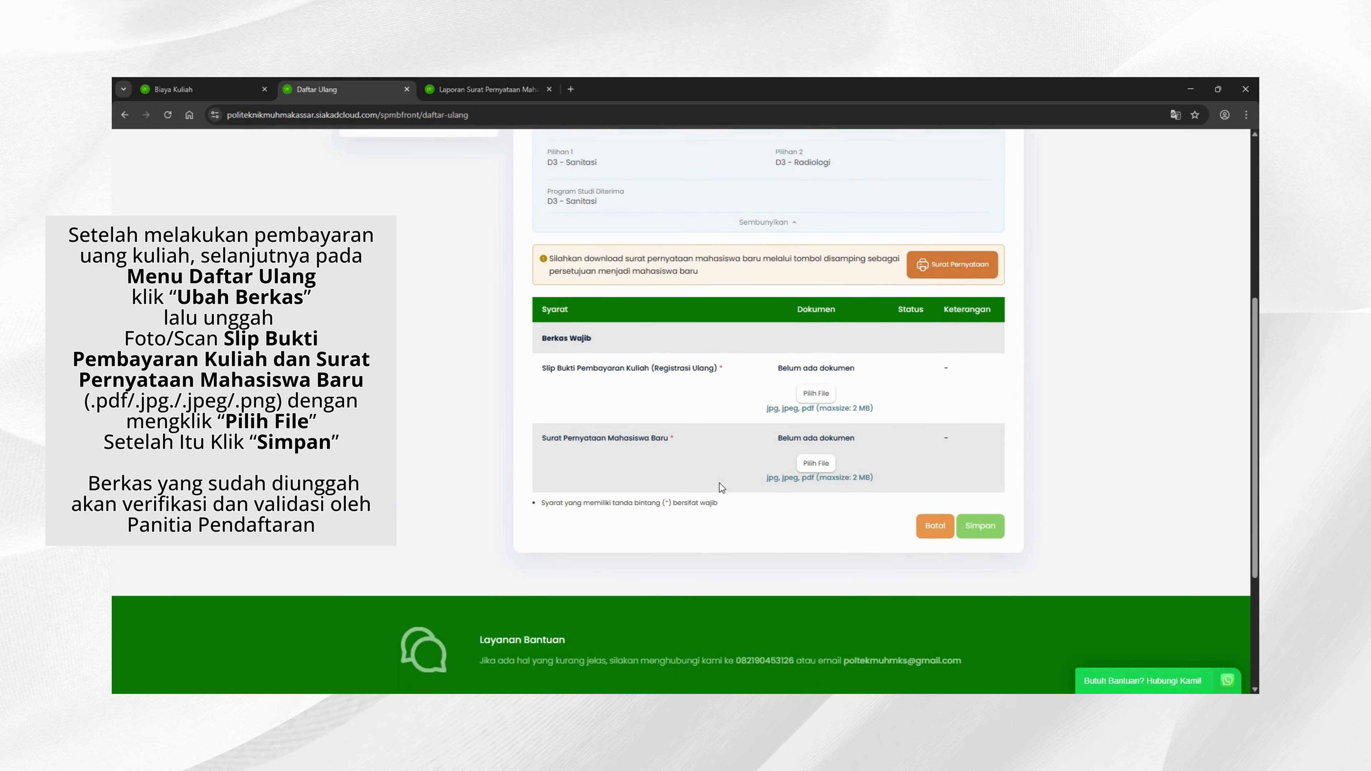
left_click(825, 415)
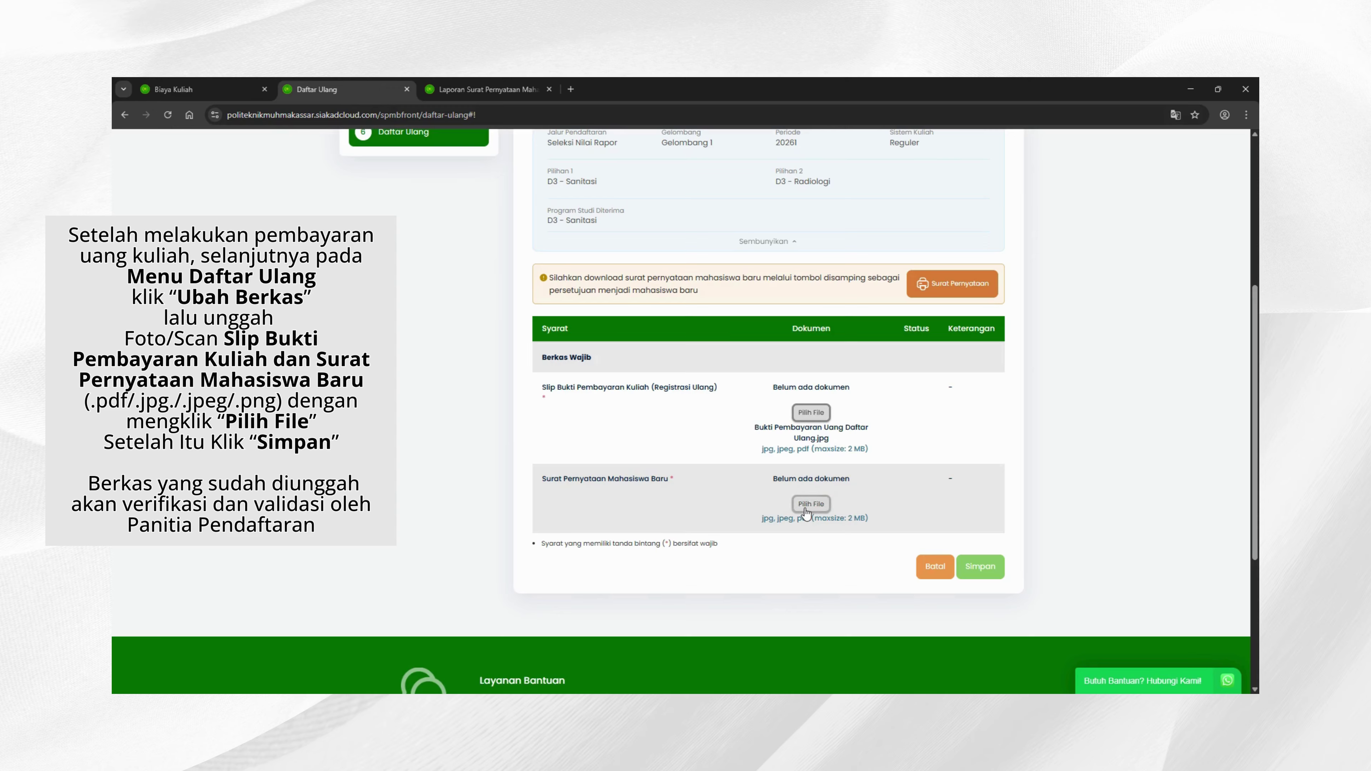
left_click(806, 508)
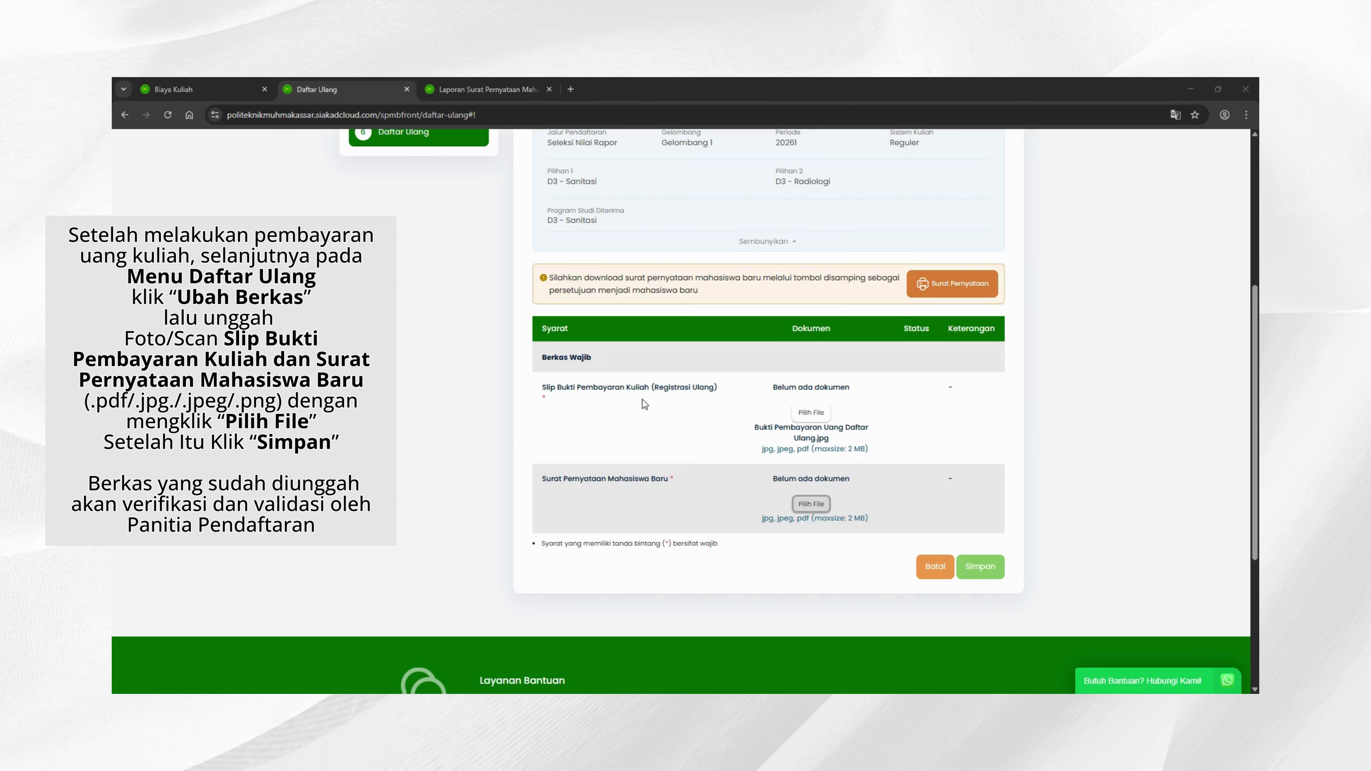
left_click(938, 491)
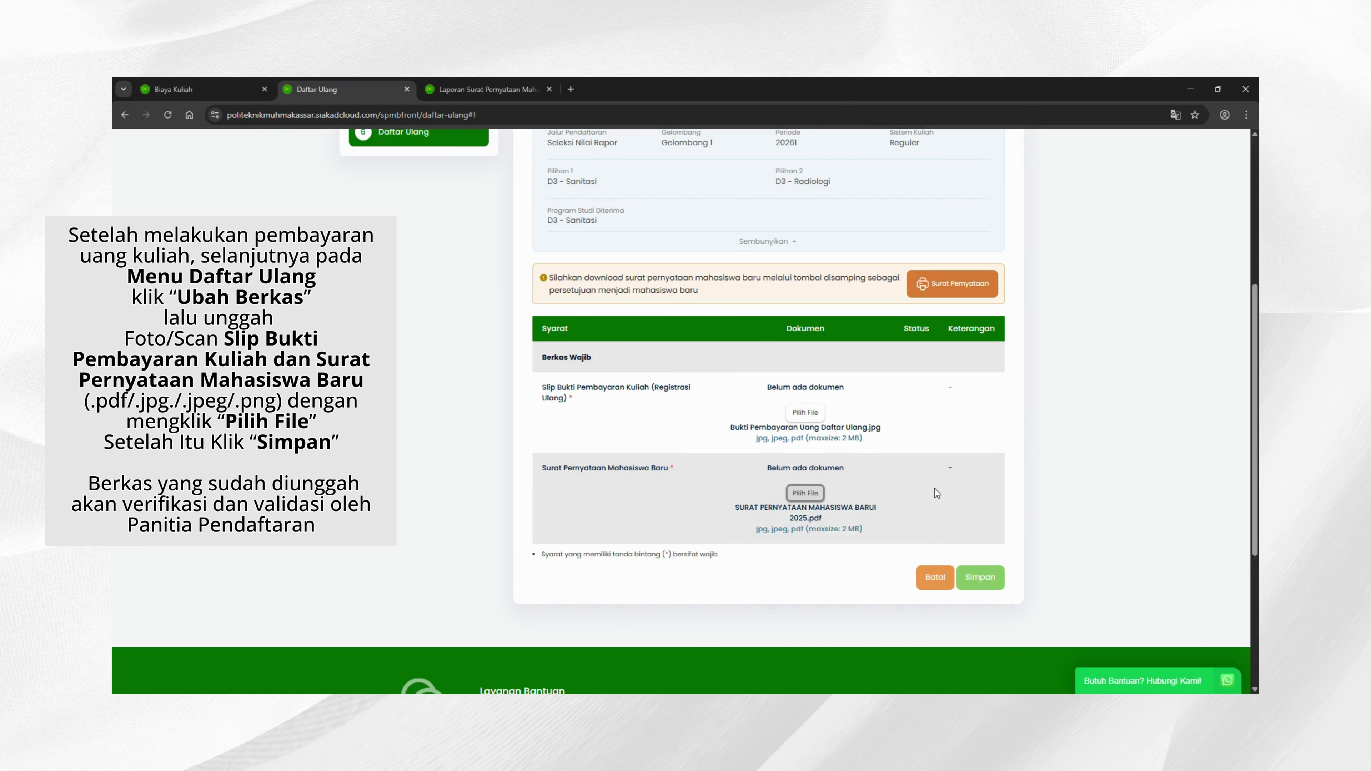
left_click(994, 587)
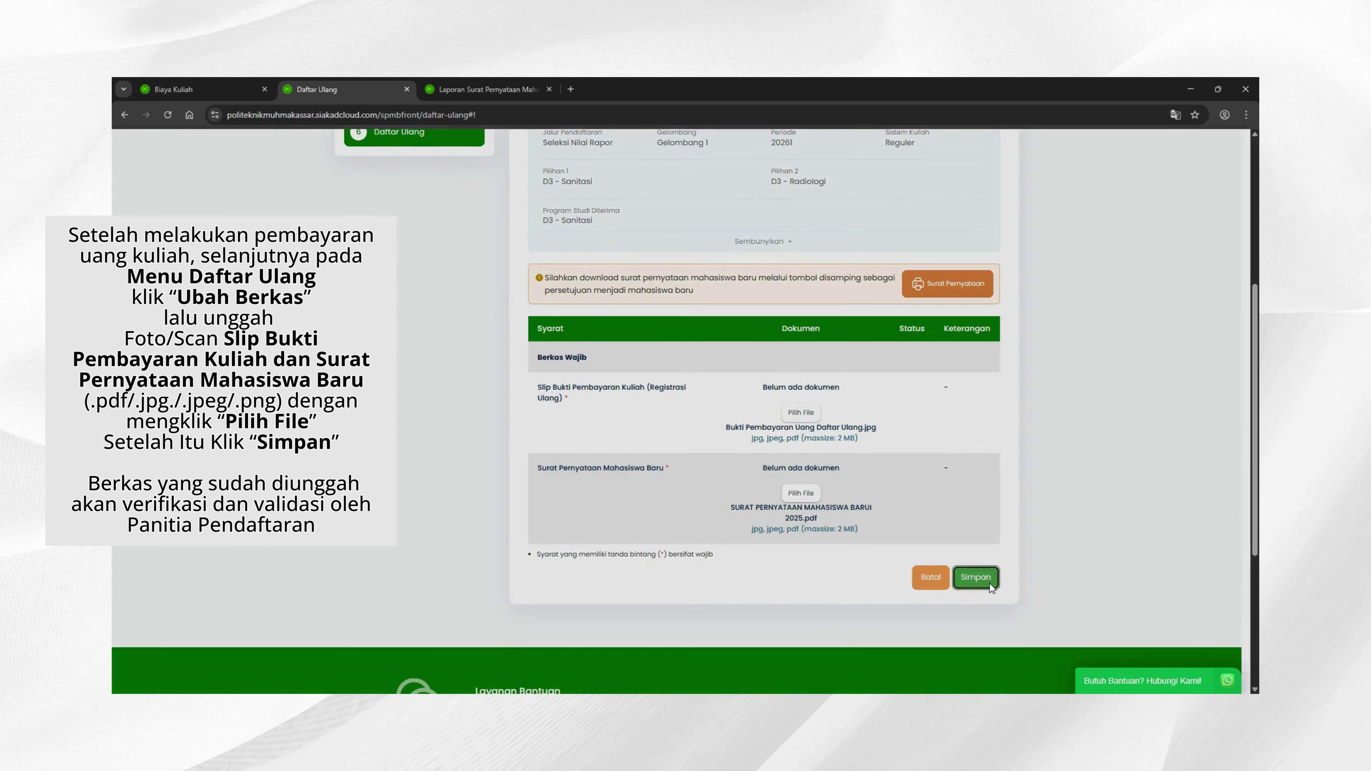
left_click(836, 187)
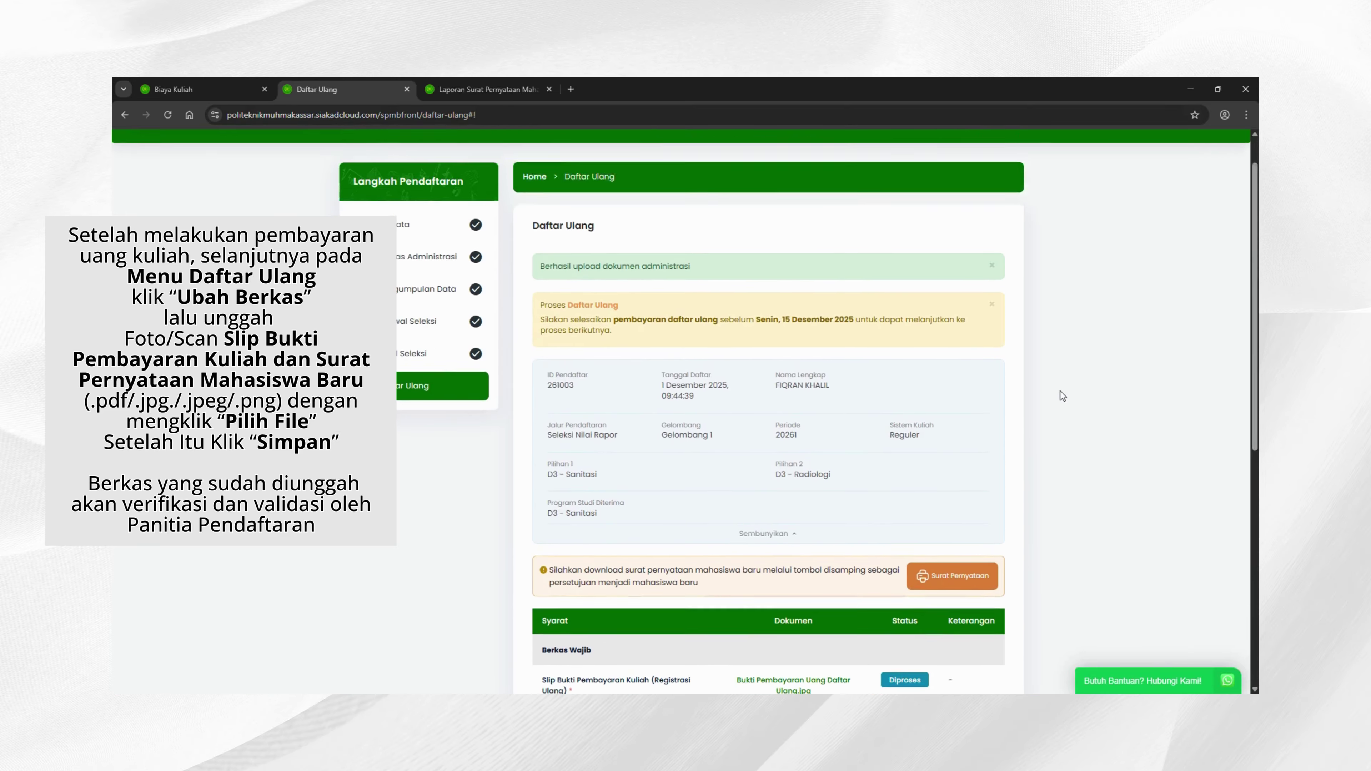
Step: Confirm the payment slip and statement letter read Diterima and that Selanjutnya shows 'NIM anda masih diproses'
scroll(1061, 394, "down", 5)
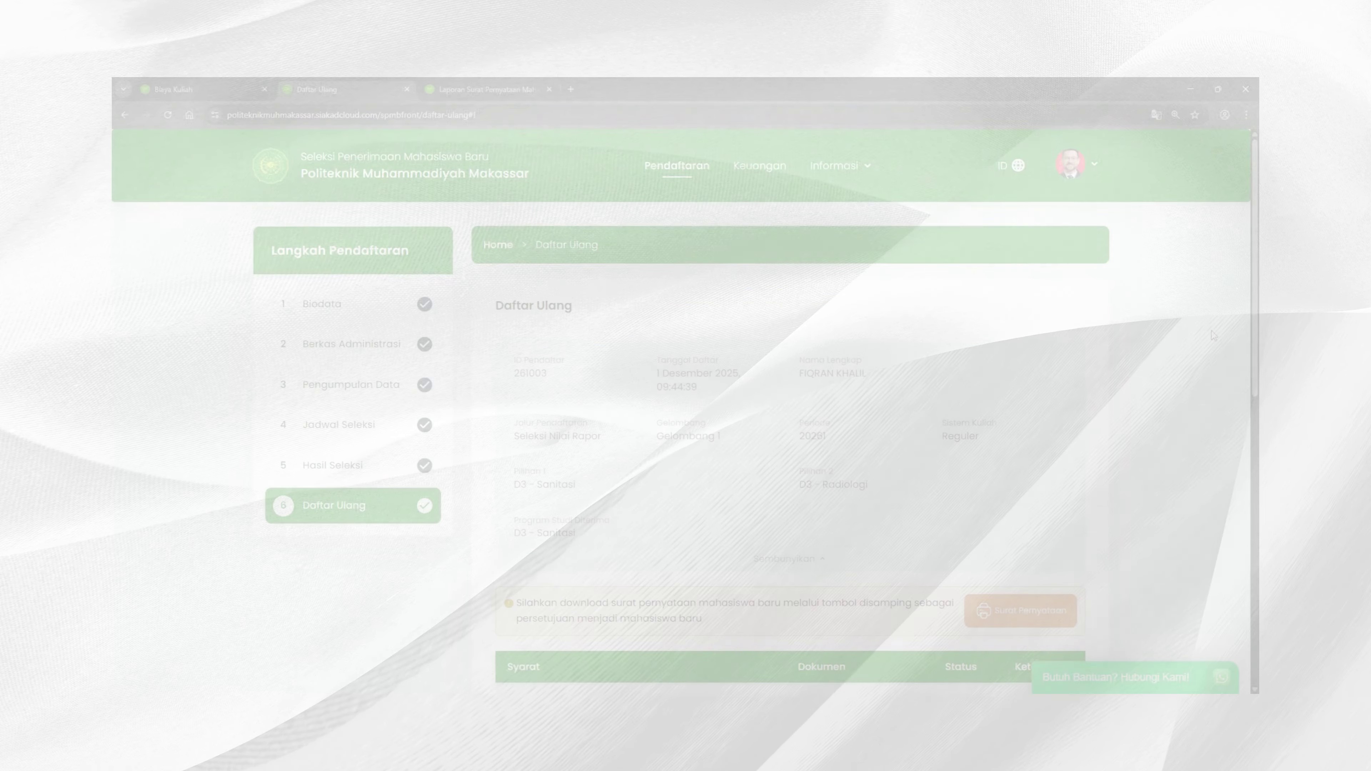
scroll(1211, 332, "down", 5)
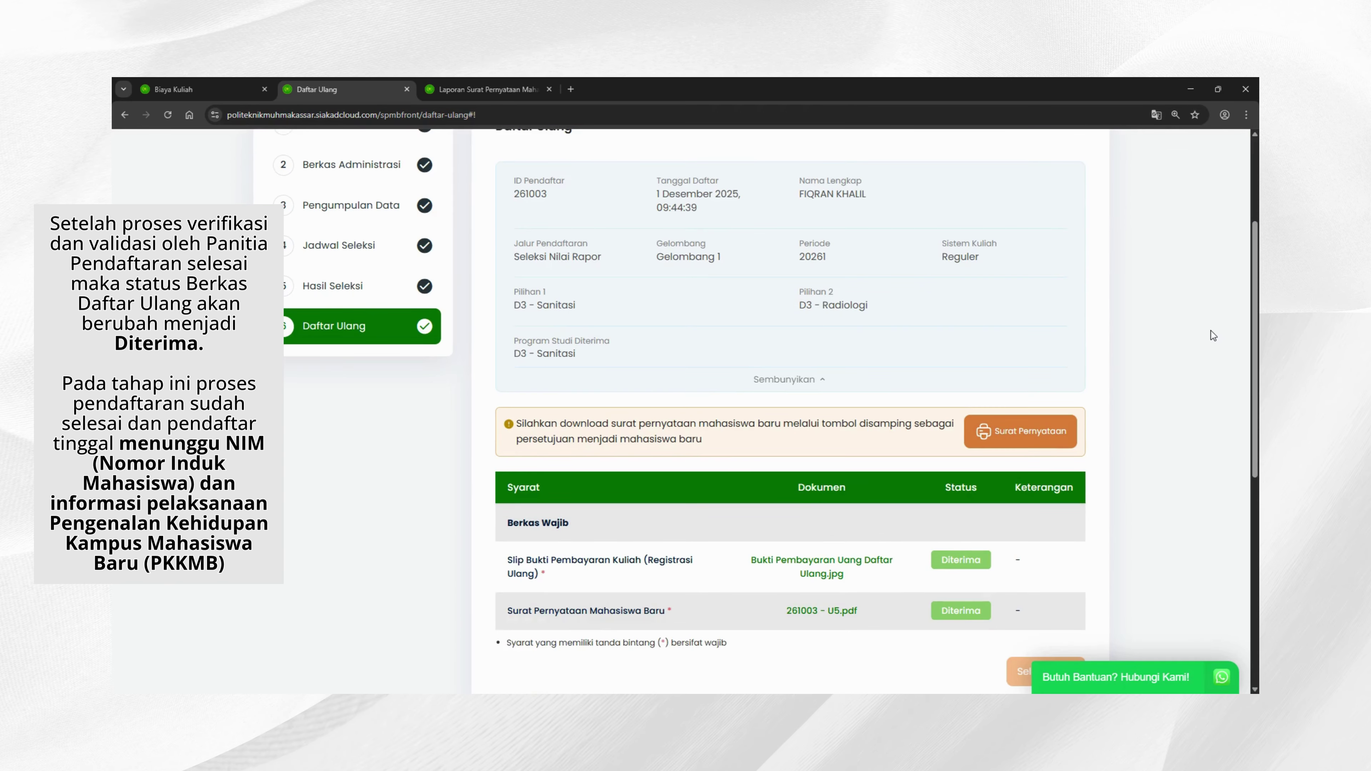
scroll(1214, 335, "down", 1)
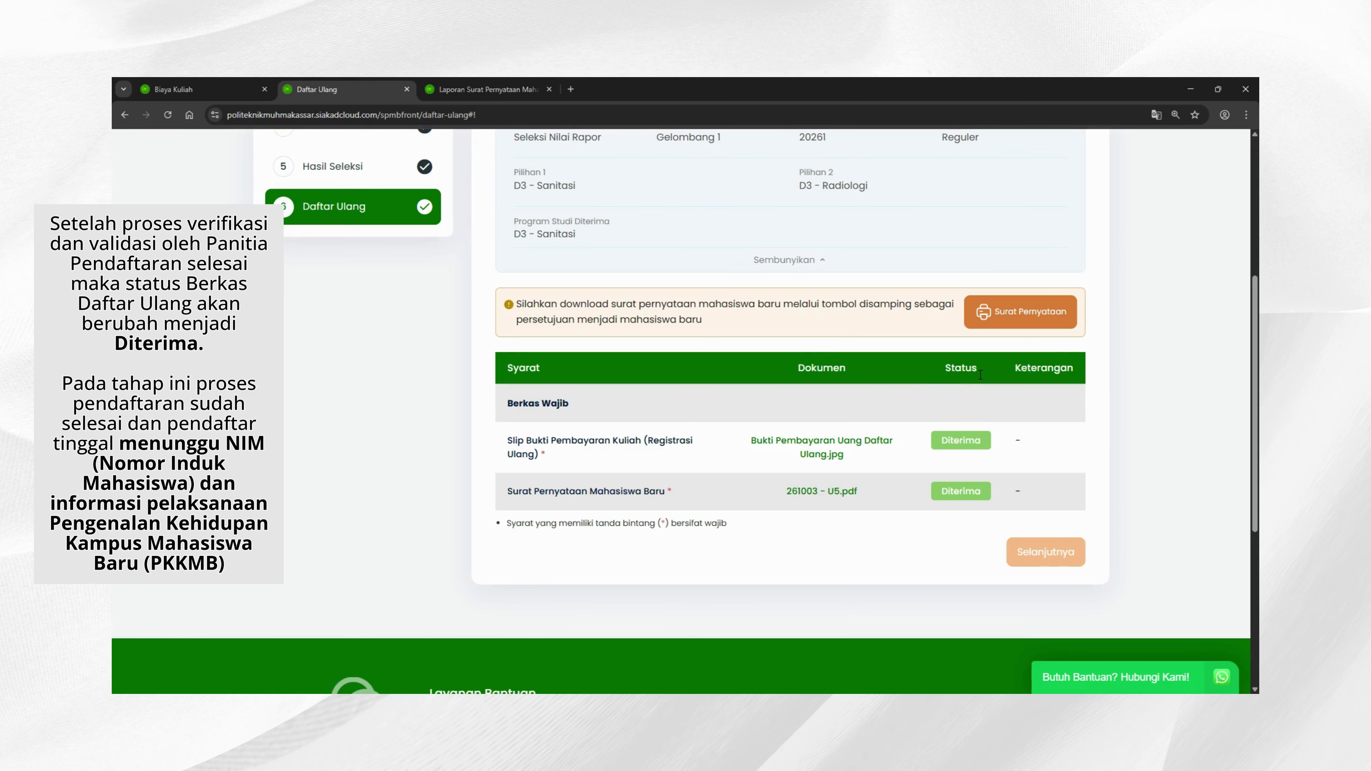
double_click(962, 440)
left_click(989, 510)
mouse_move(1038, 559)
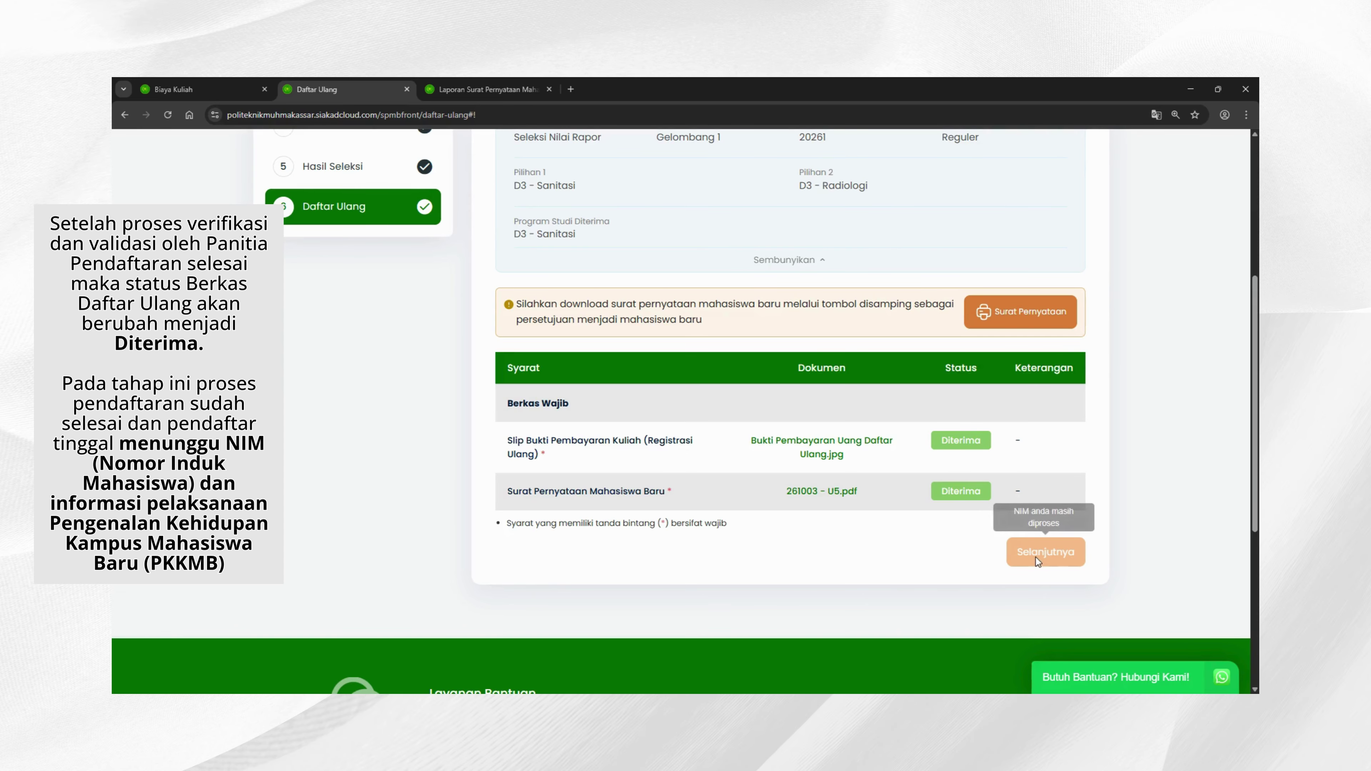